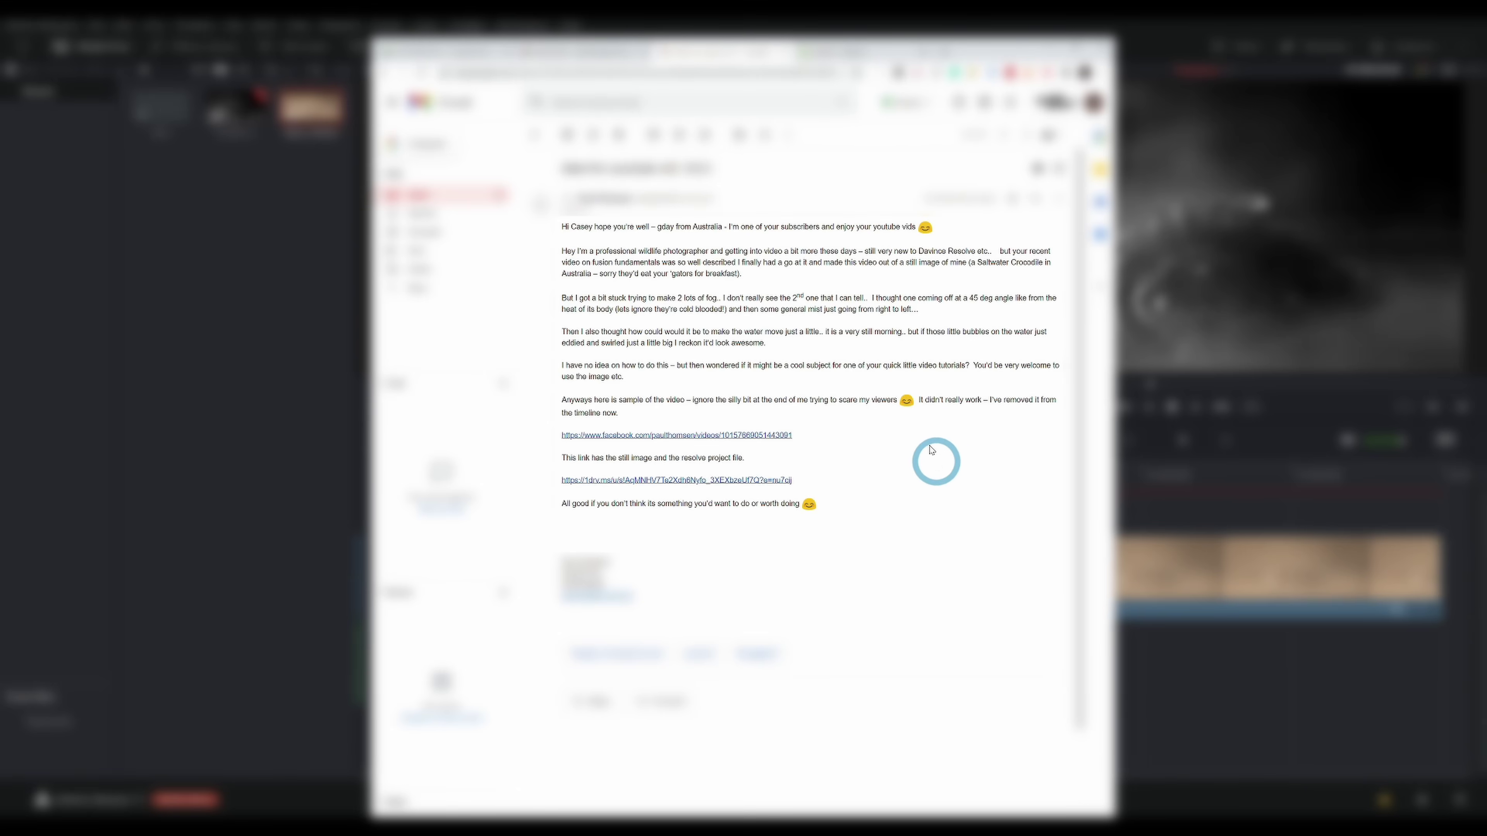
Step: Leave the lizard gallery and load WLD_1579.tif from Video 1 into the source viewer
click(838, 54)
click(674, 393)
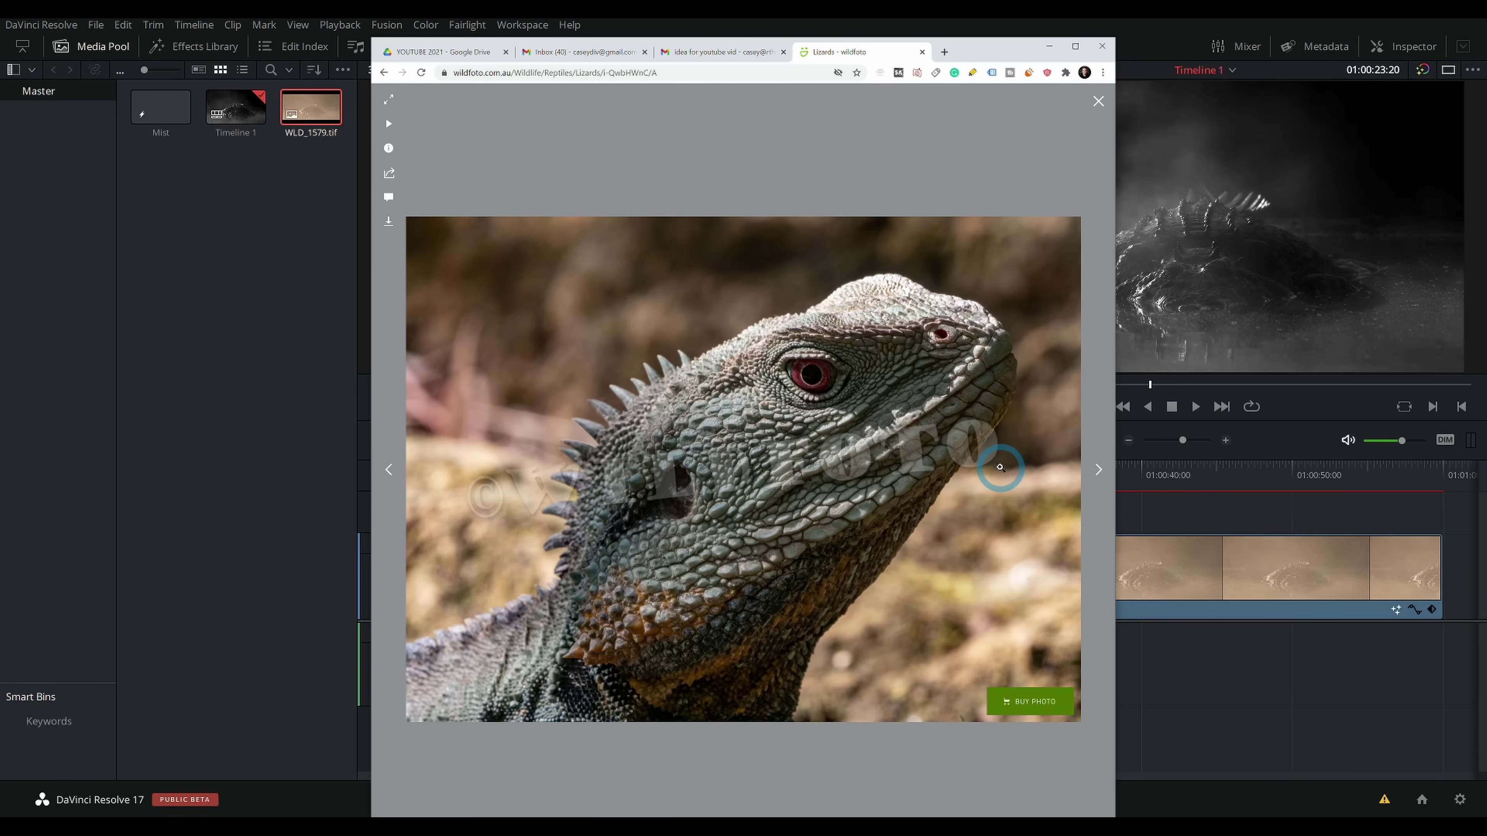
click(1240, 681)
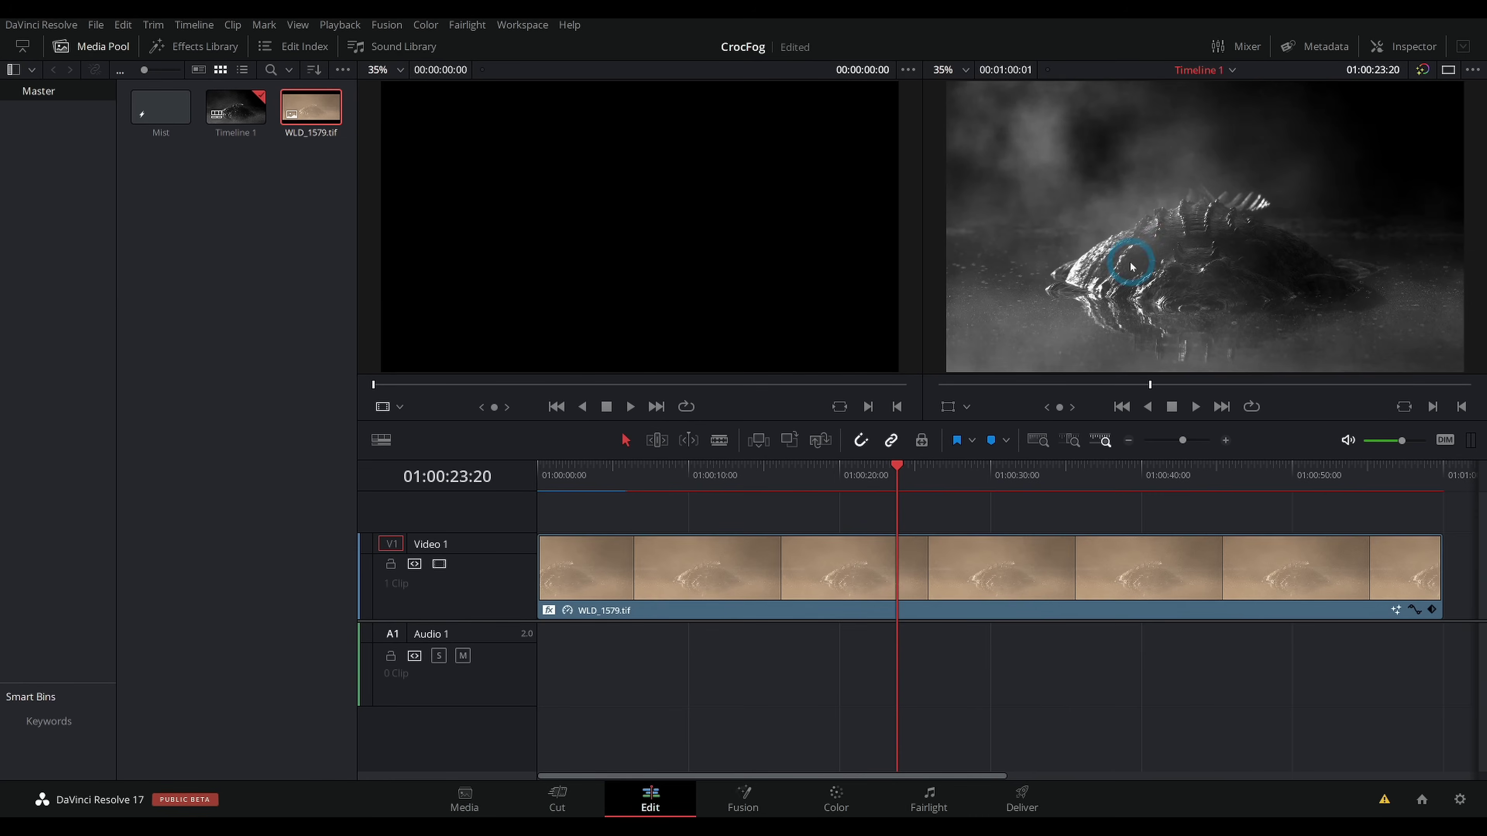
double_click(993, 555)
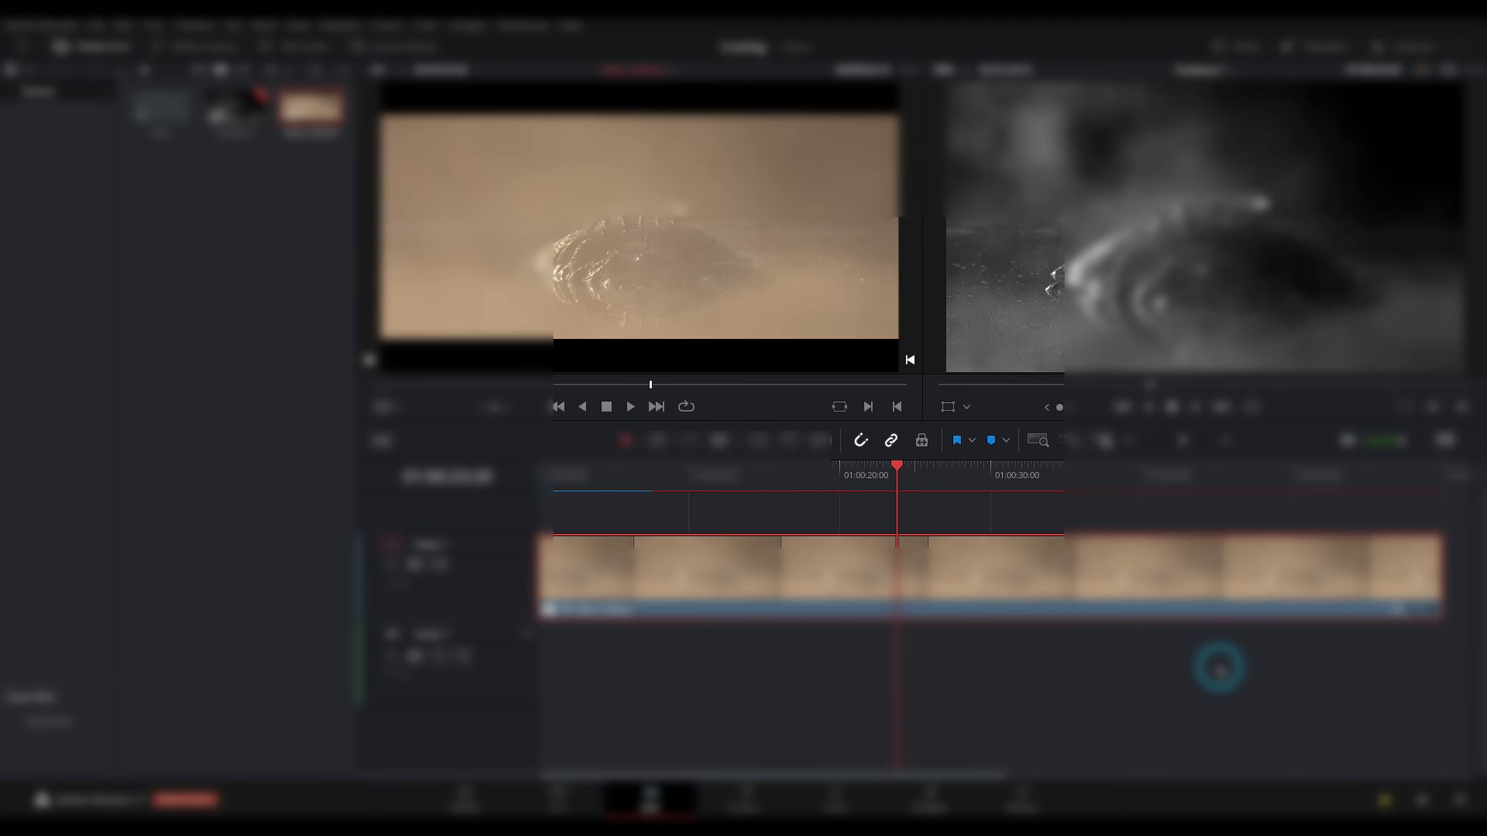
drag(1219, 666, 916, 650)
Step: In Fusion, view Rectangle1_1, BodyHeat, Rectangle1 and Fog individually, then go to Color
key(shift+5)
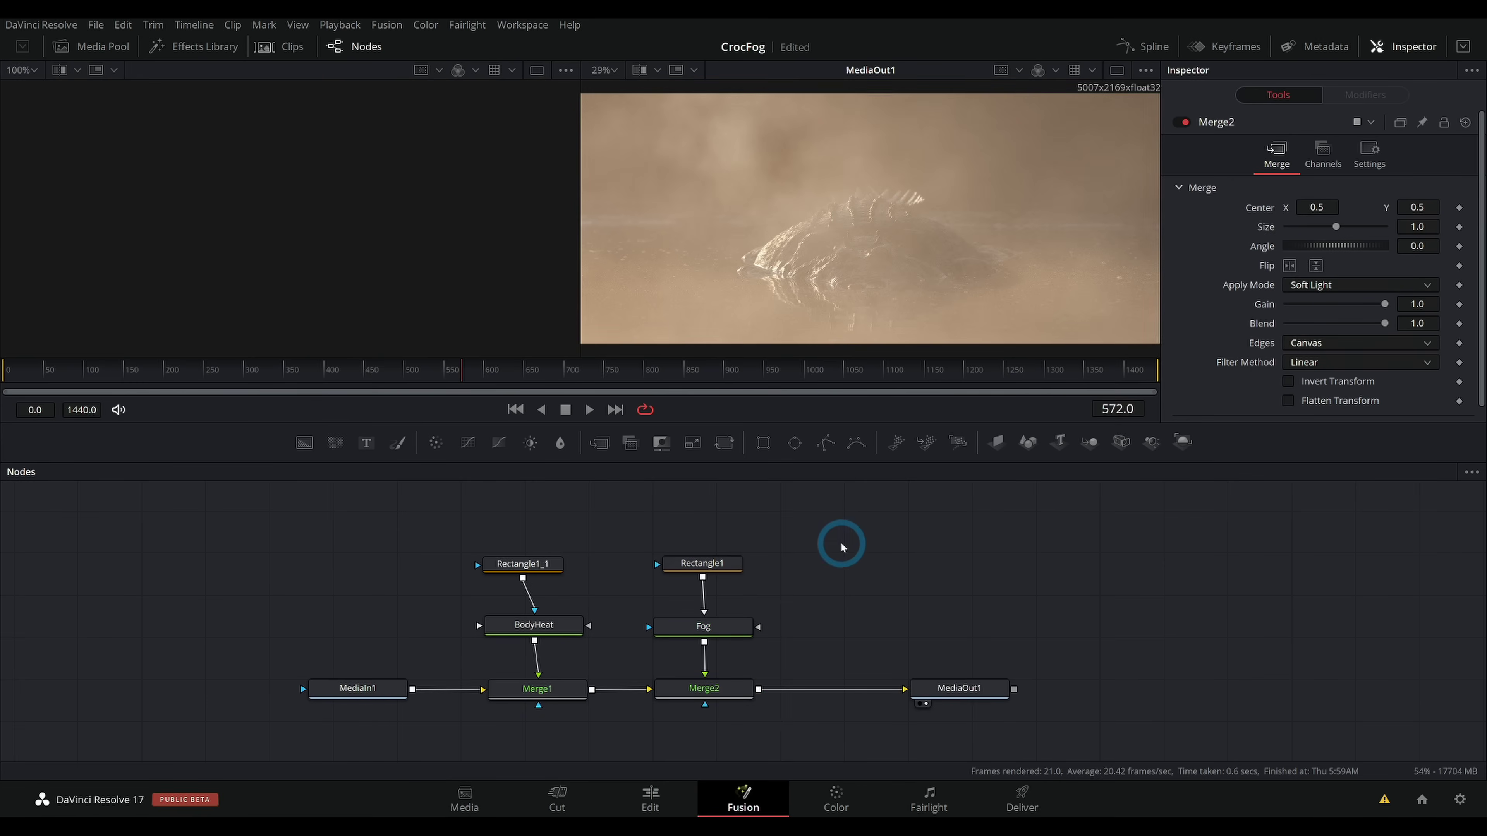
click(541, 567)
click(831, 370)
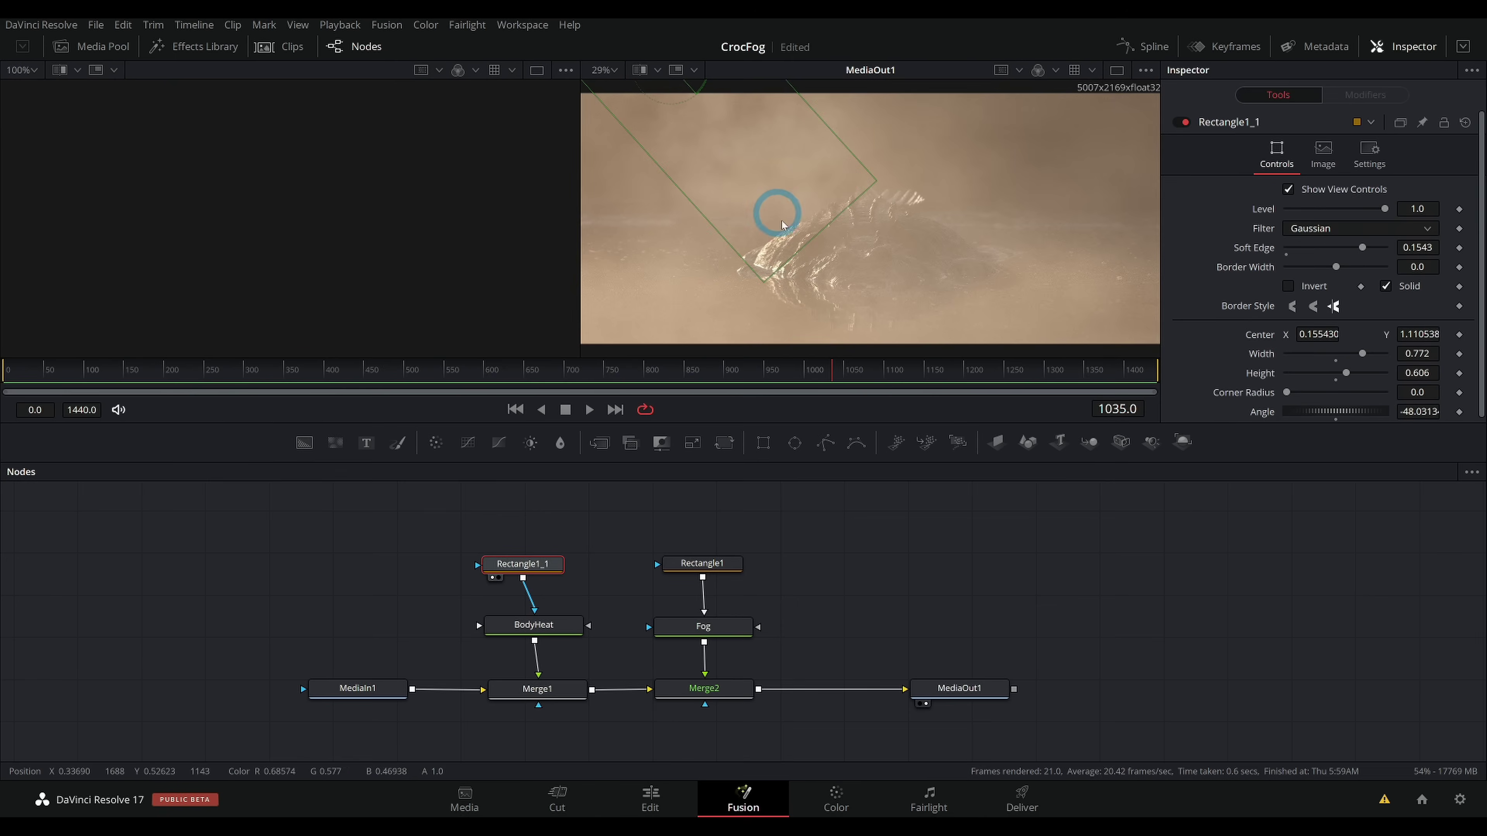
key(1)
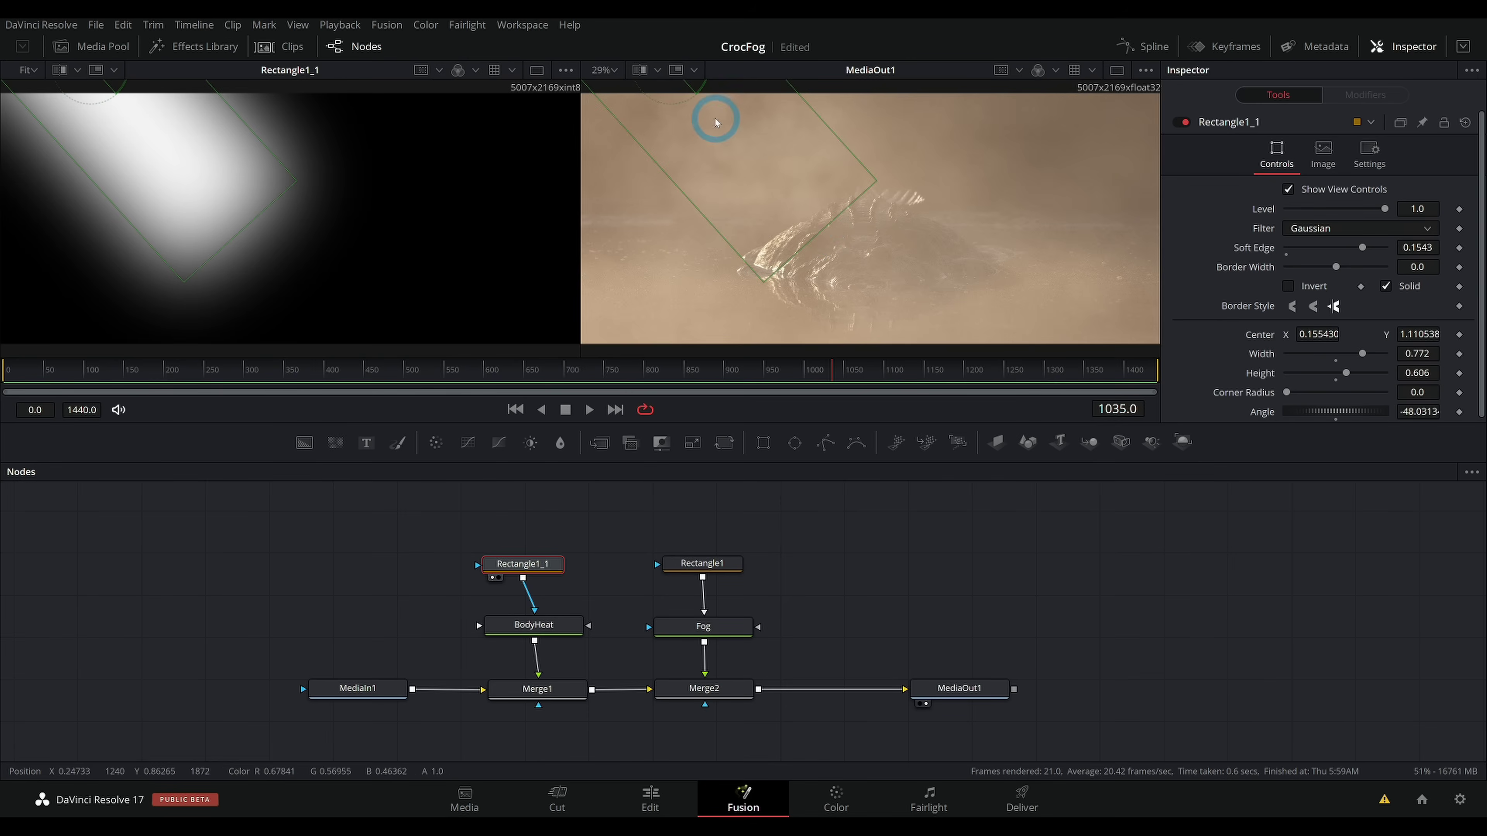
click(559, 626)
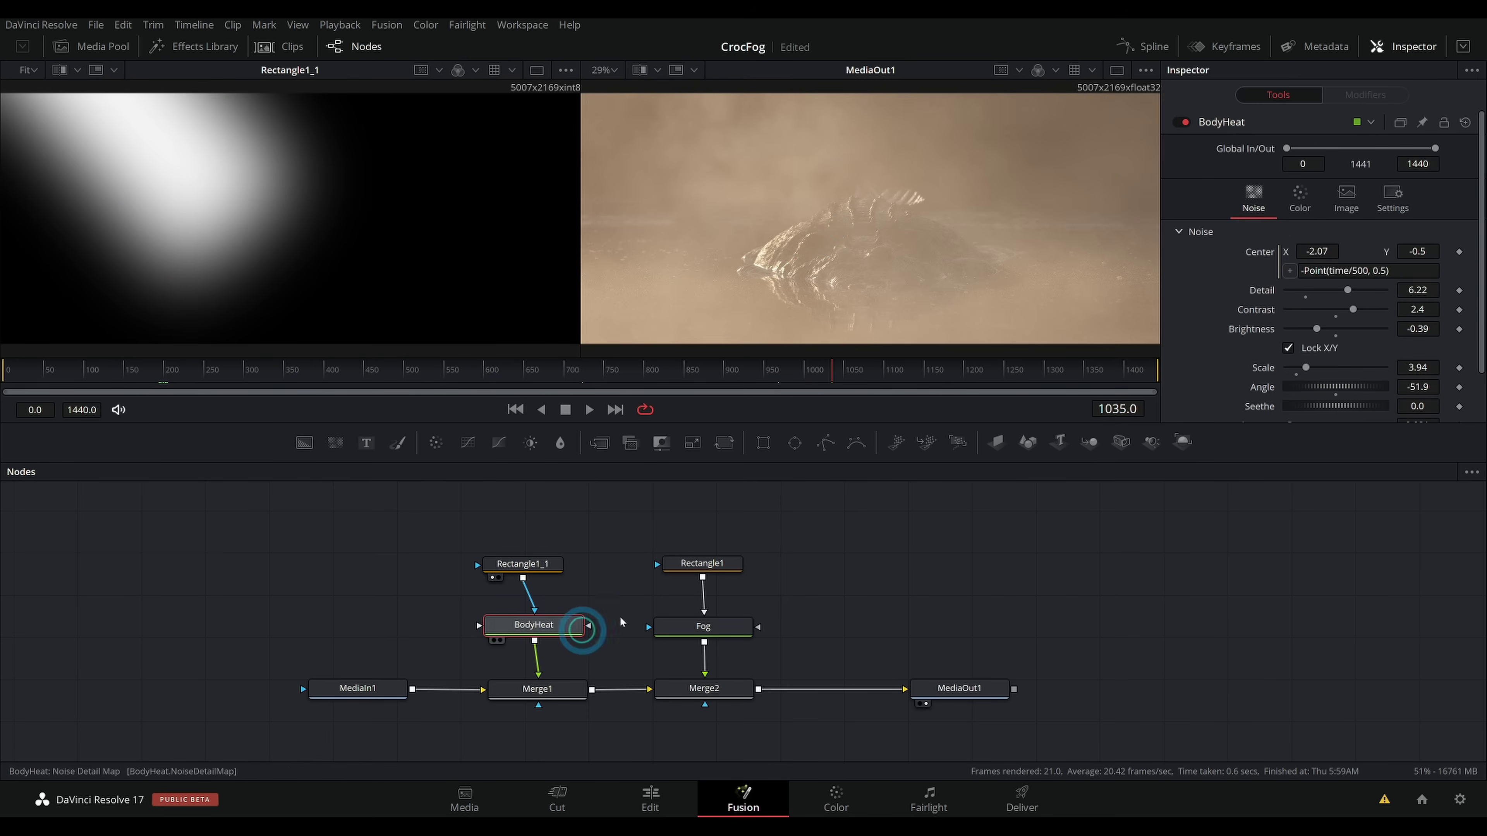
key(1)
key(1)
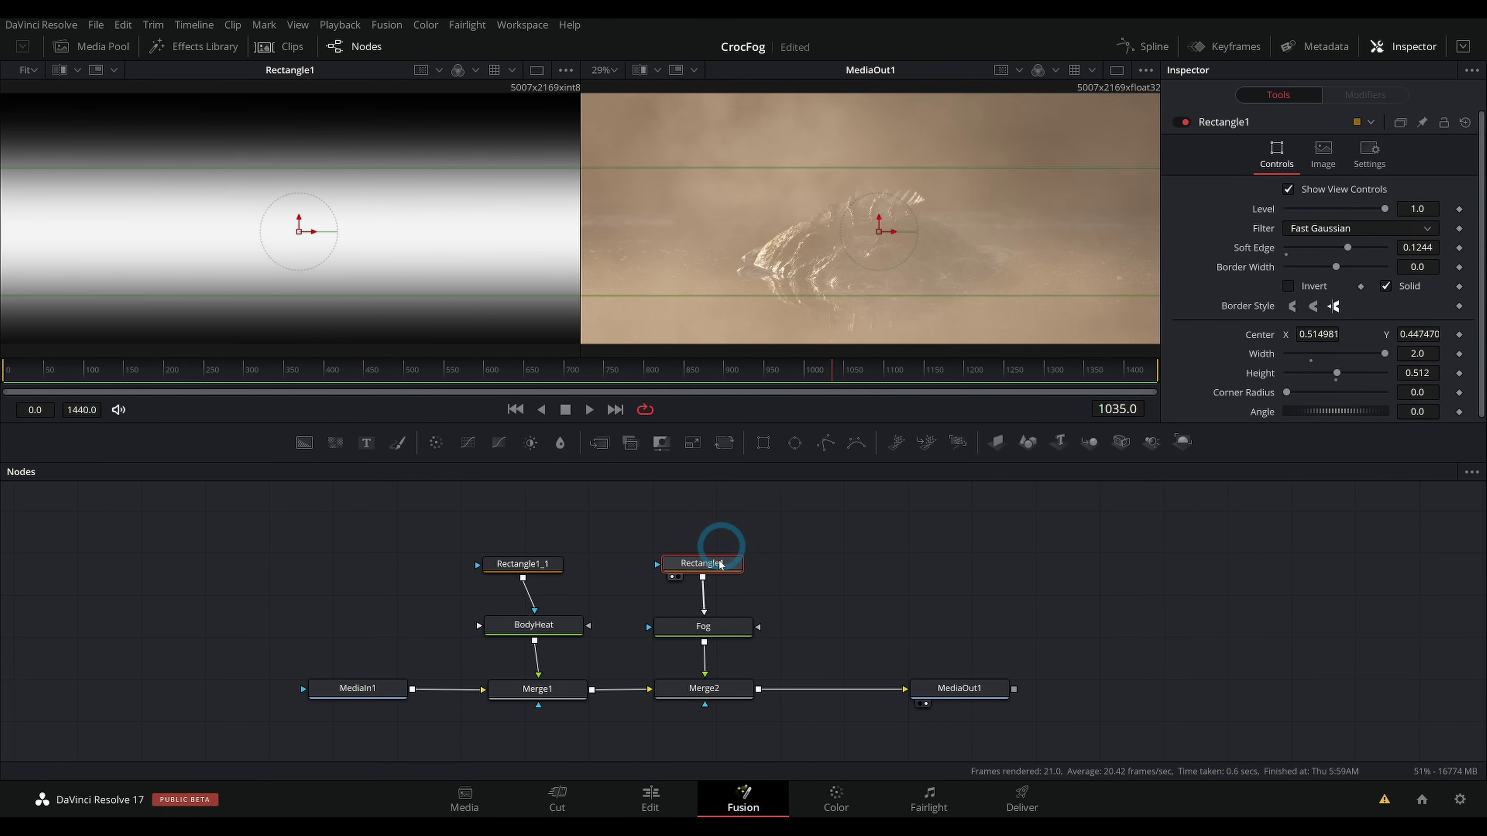
click(724, 625)
key(1)
click(959, 688)
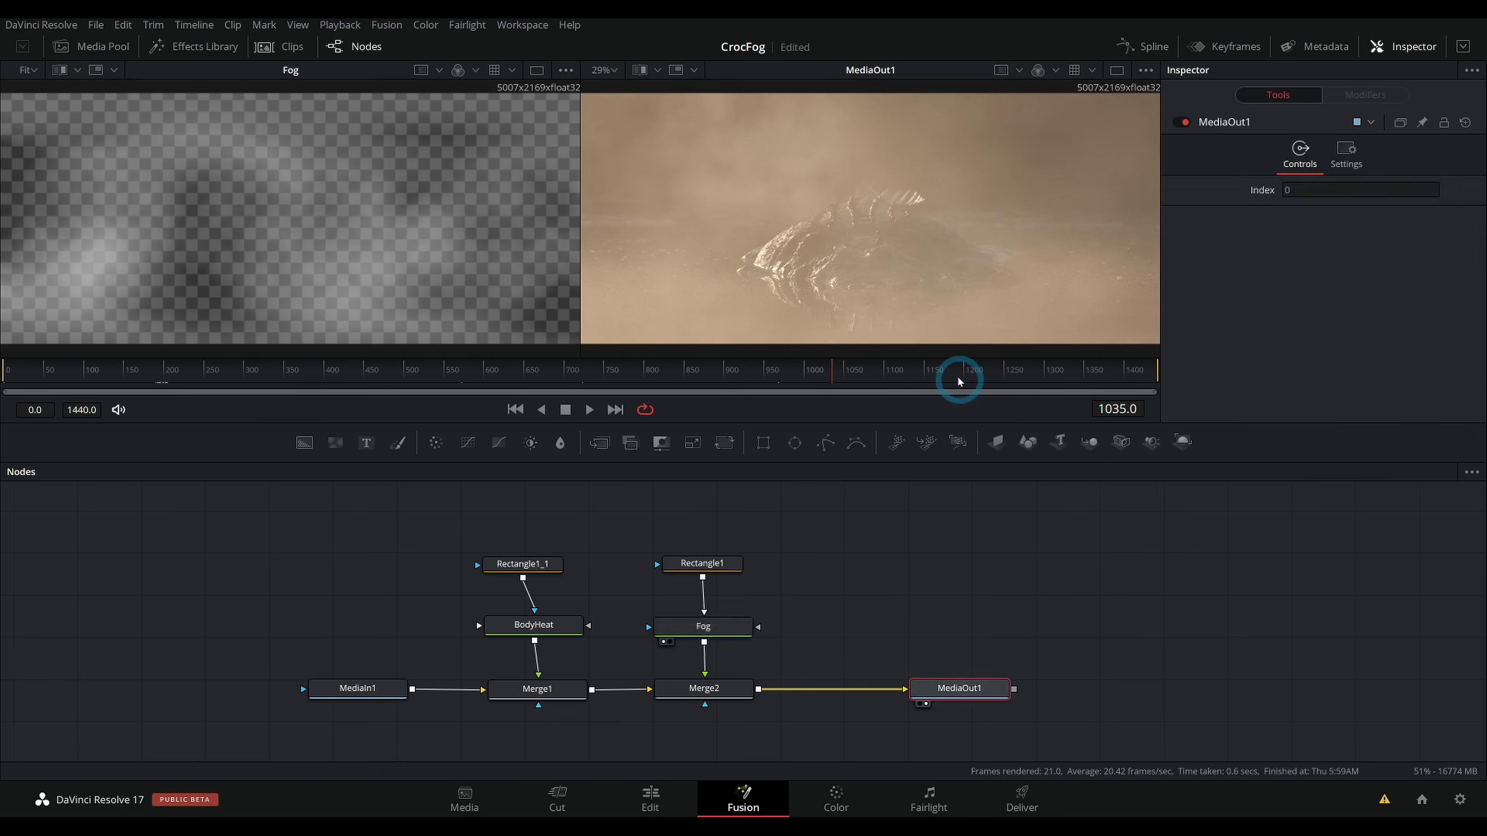
click(939, 514)
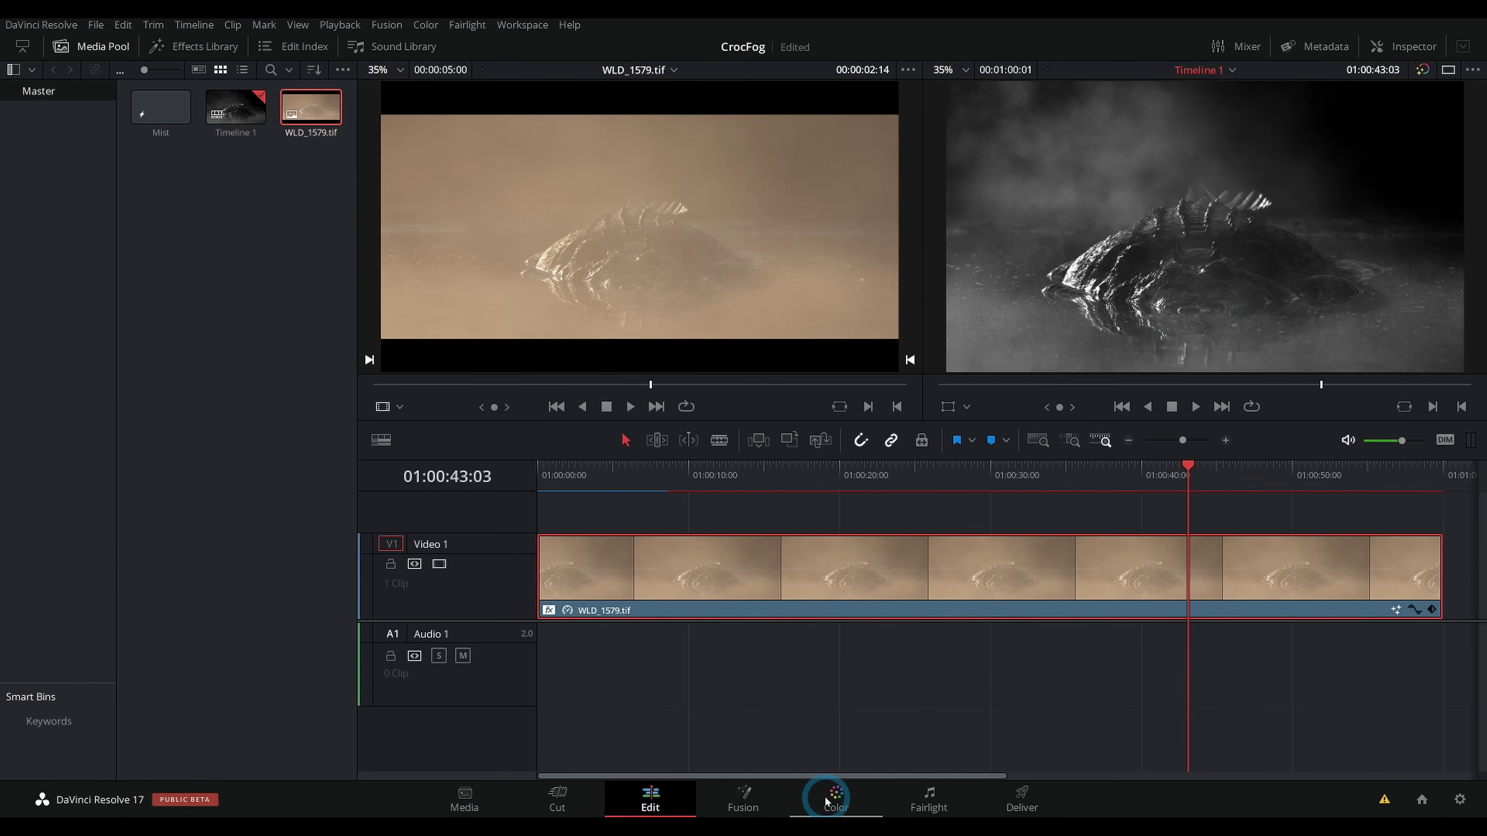
click(836, 798)
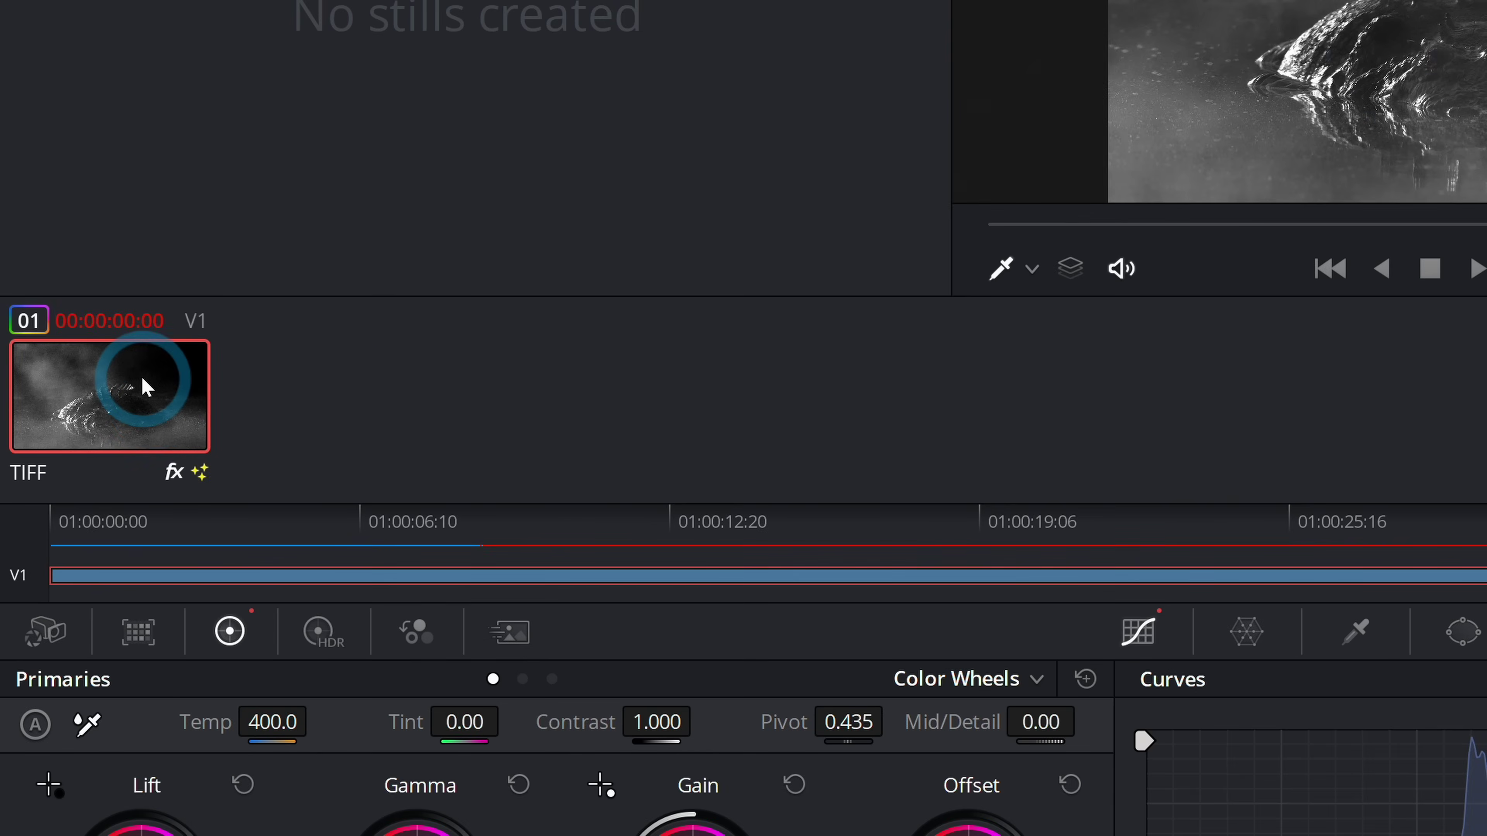
Step: Generate a 65 Point Cube LUT from the crocodile clip's black-and-white grade
right_click(147, 386)
mouse_move(365, 524)
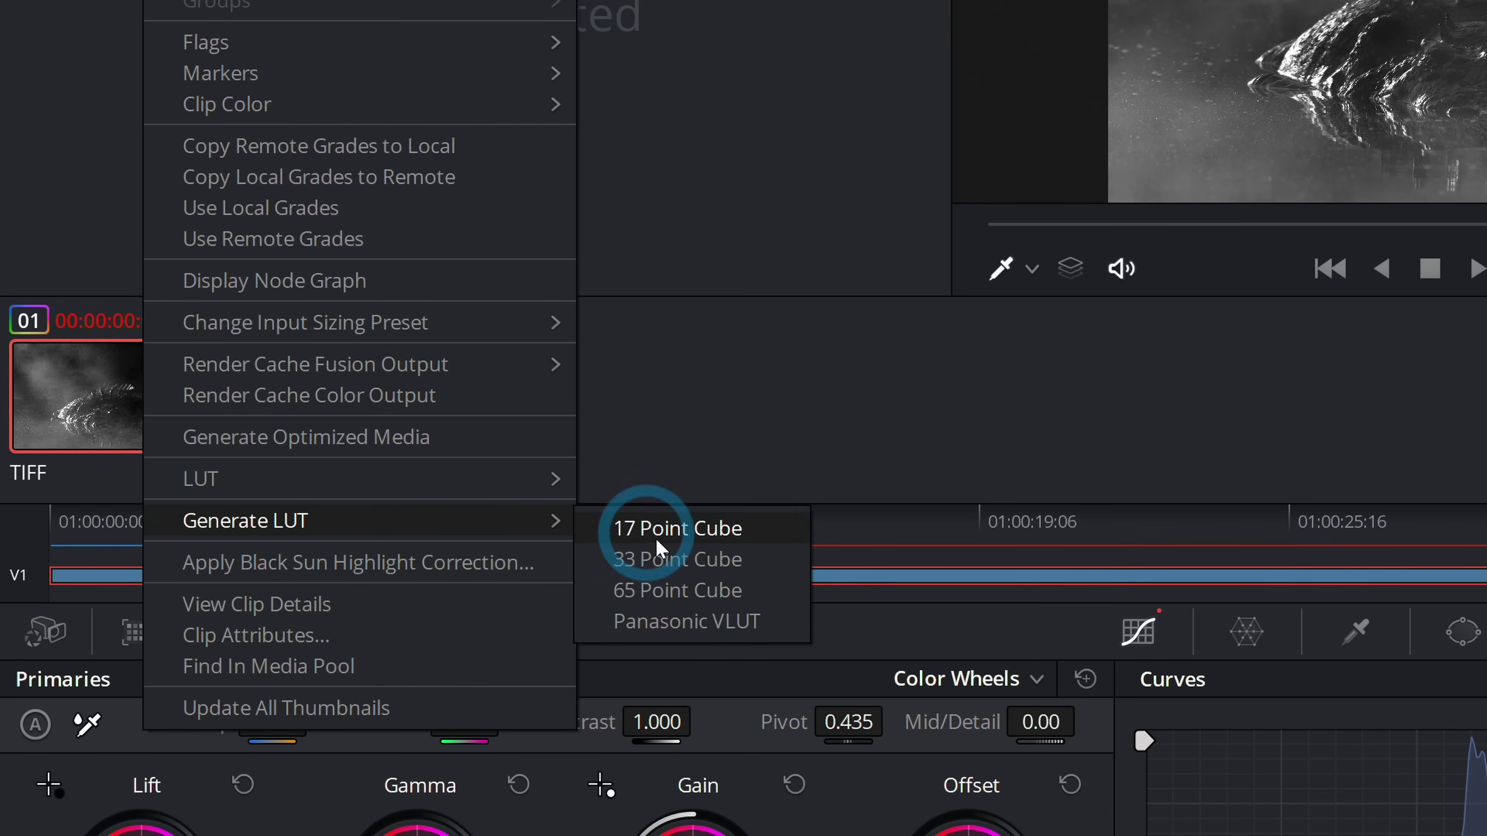
click(717, 593)
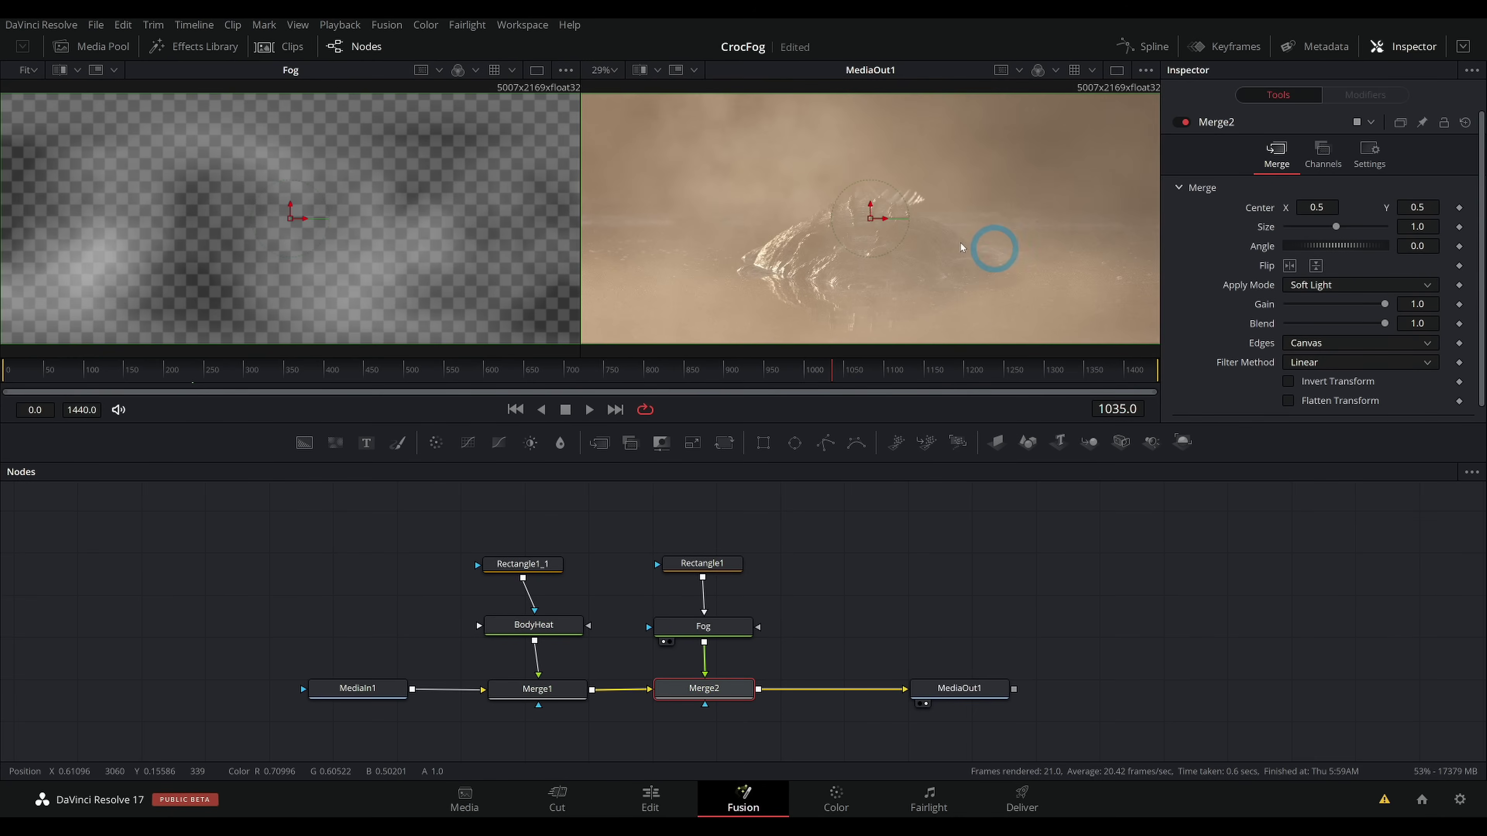
Step: Add the Desktop folder as a LUT location in General preferences and save
click(57, 31)
click(70, 101)
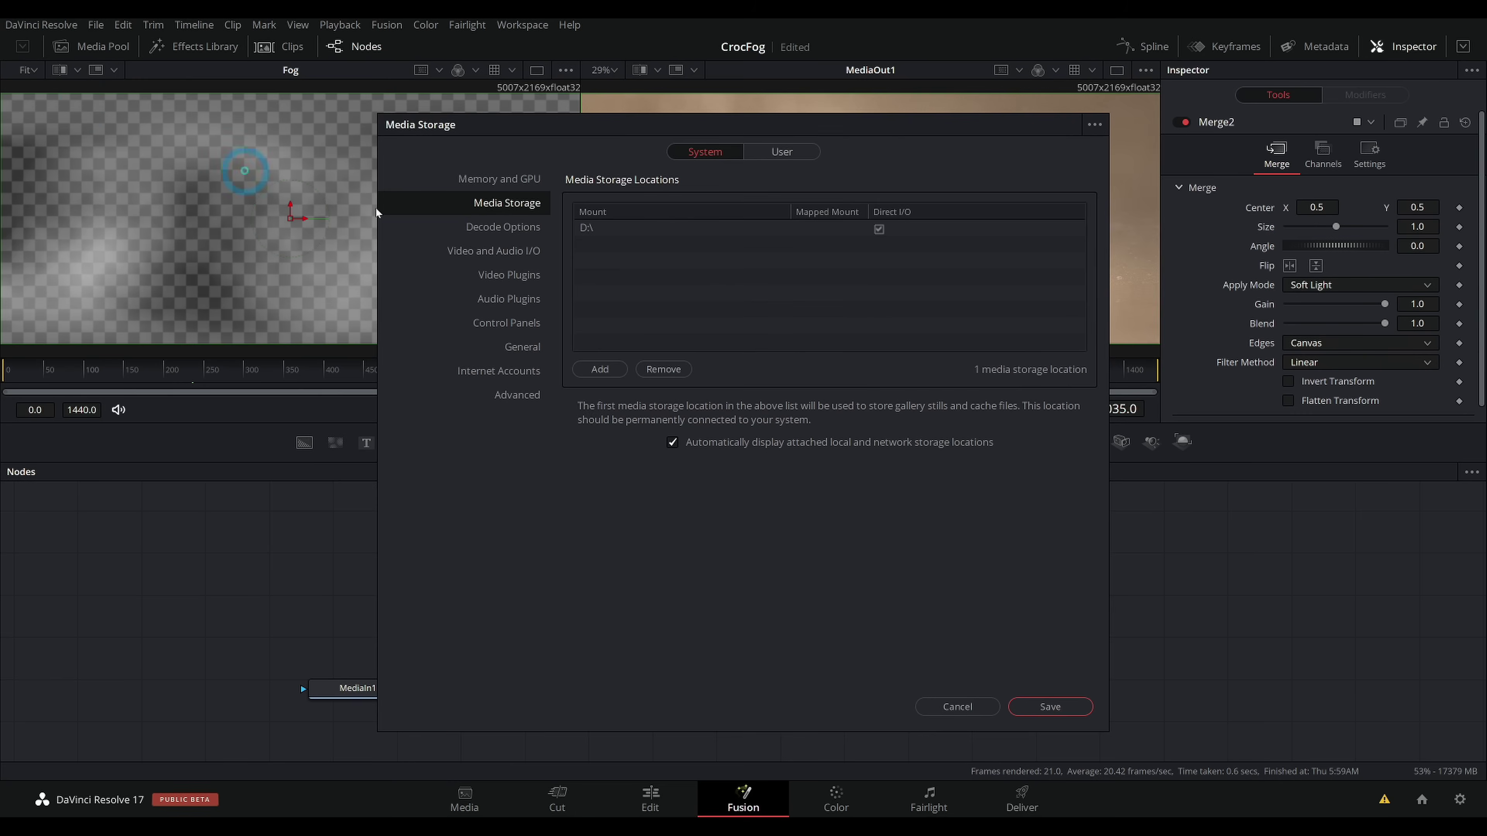
click(527, 345)
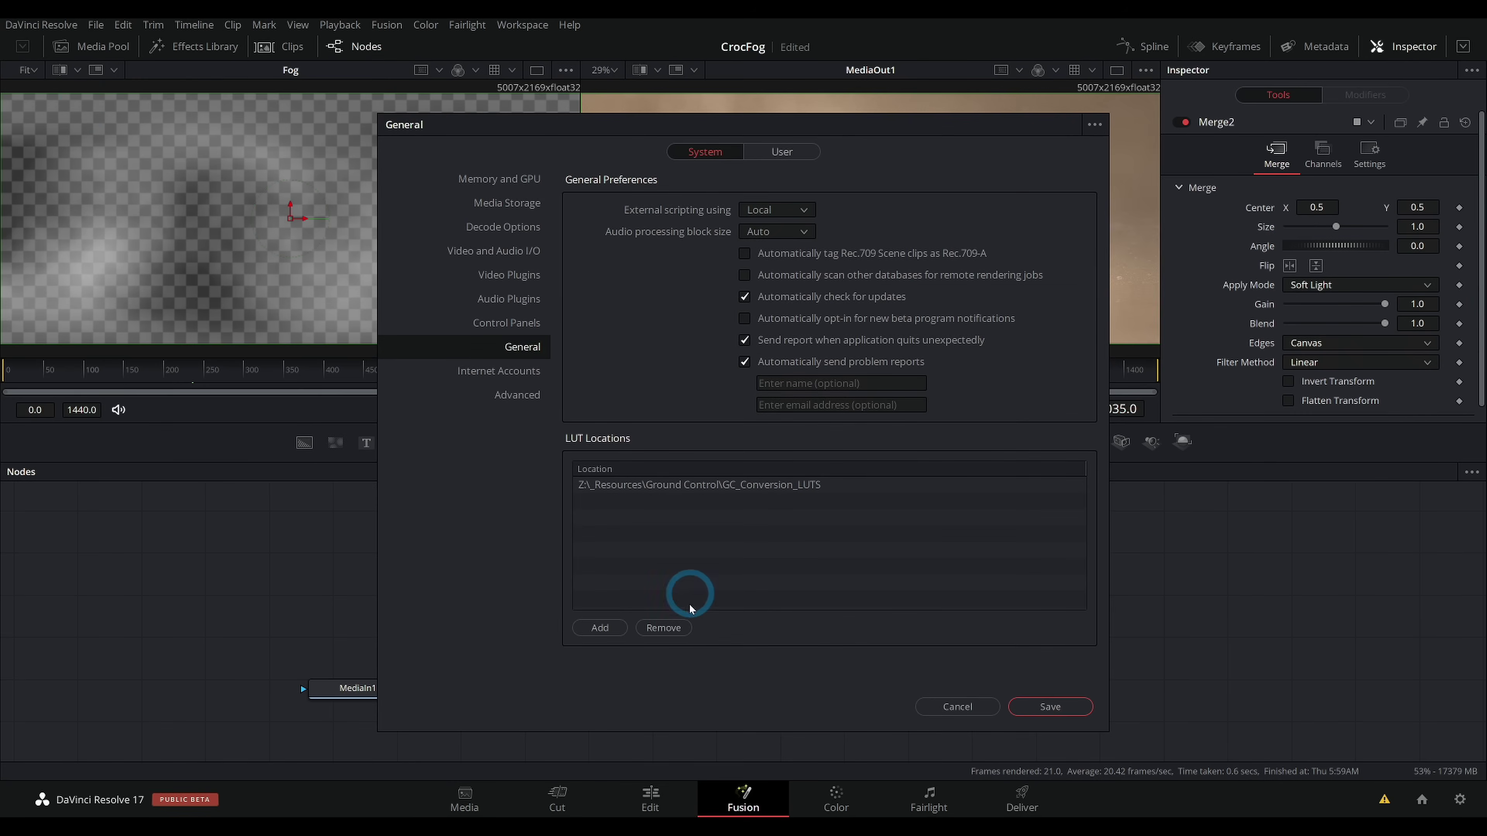
click(599, 627)
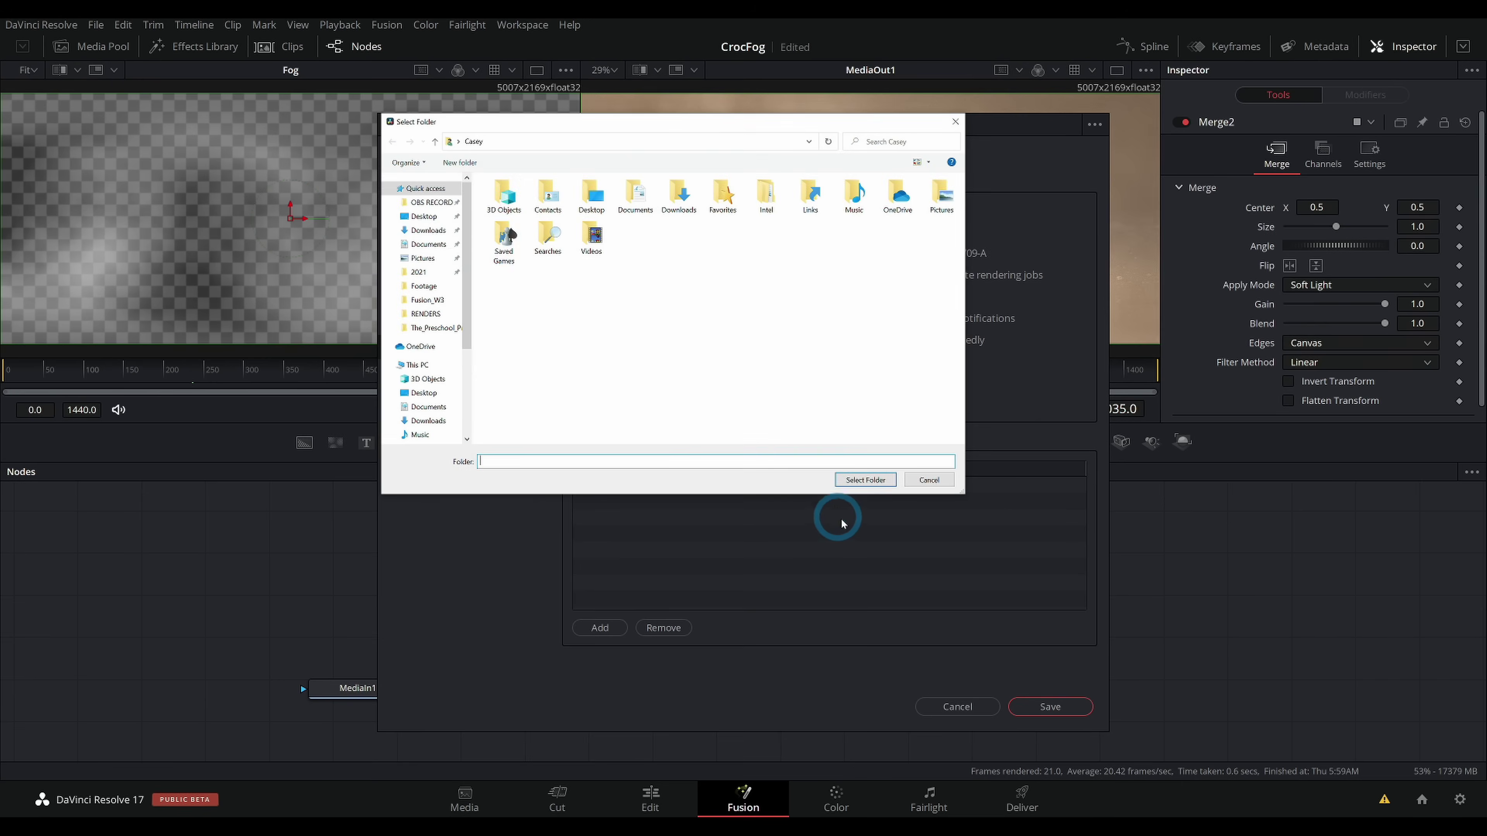
click(425, 217)
click(860, 476)
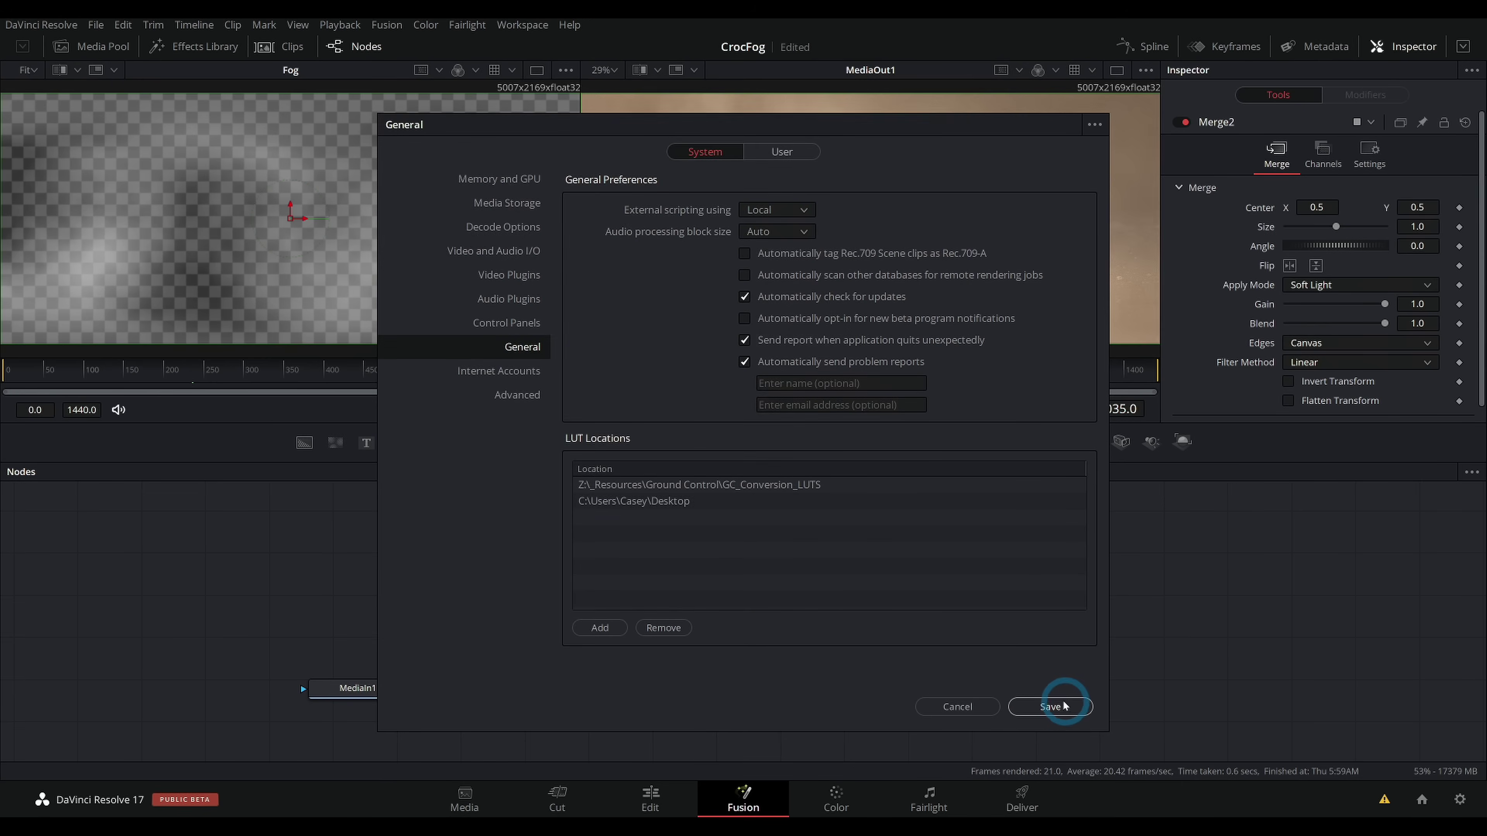
click(1064, 707)
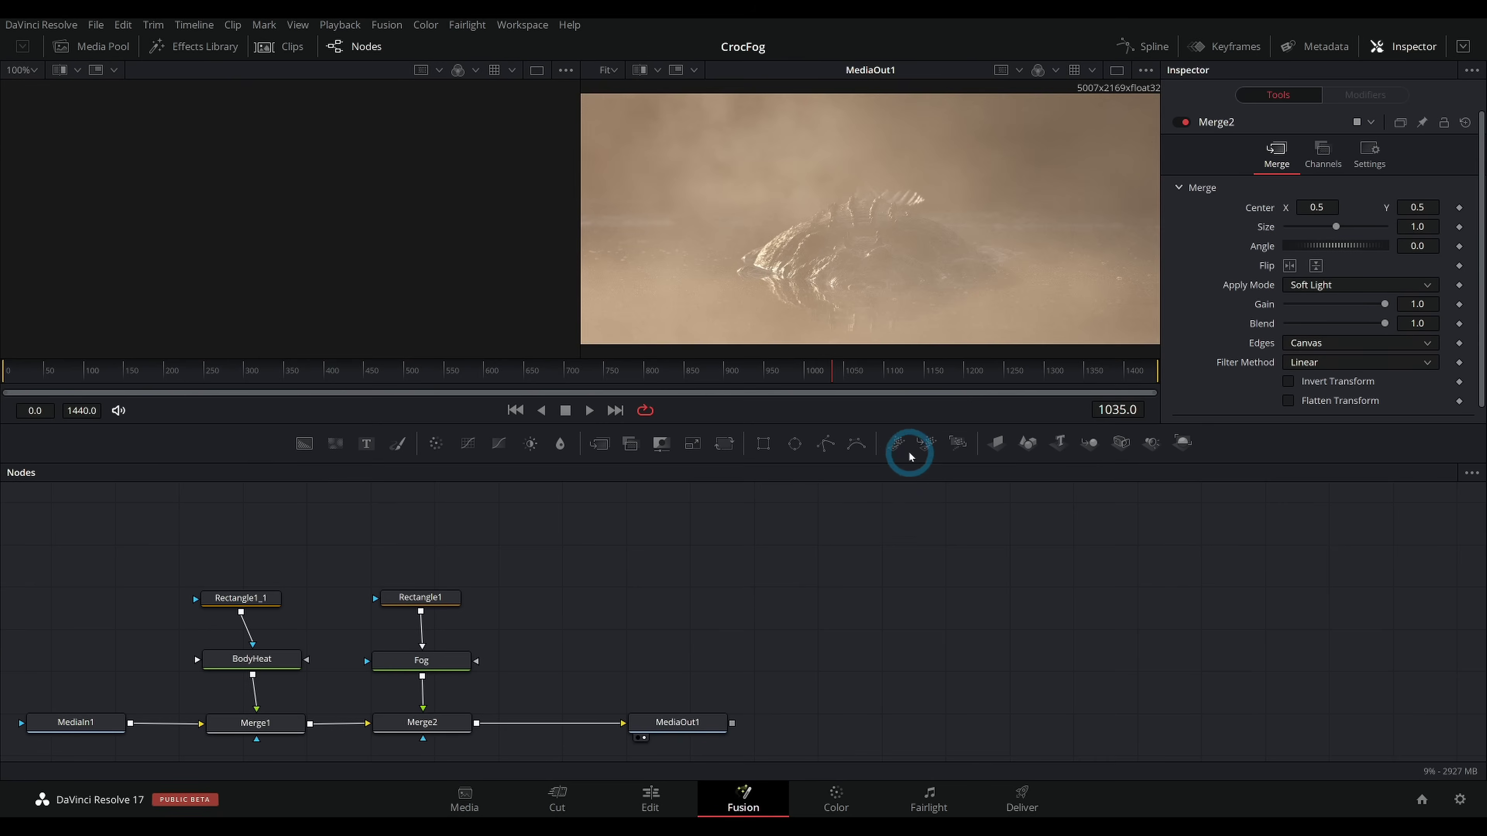
Step: Preview the Fusion viewer through the CrocLut_1.WLD_1579 LUT so it looks black-and-white
click(1103, 113)
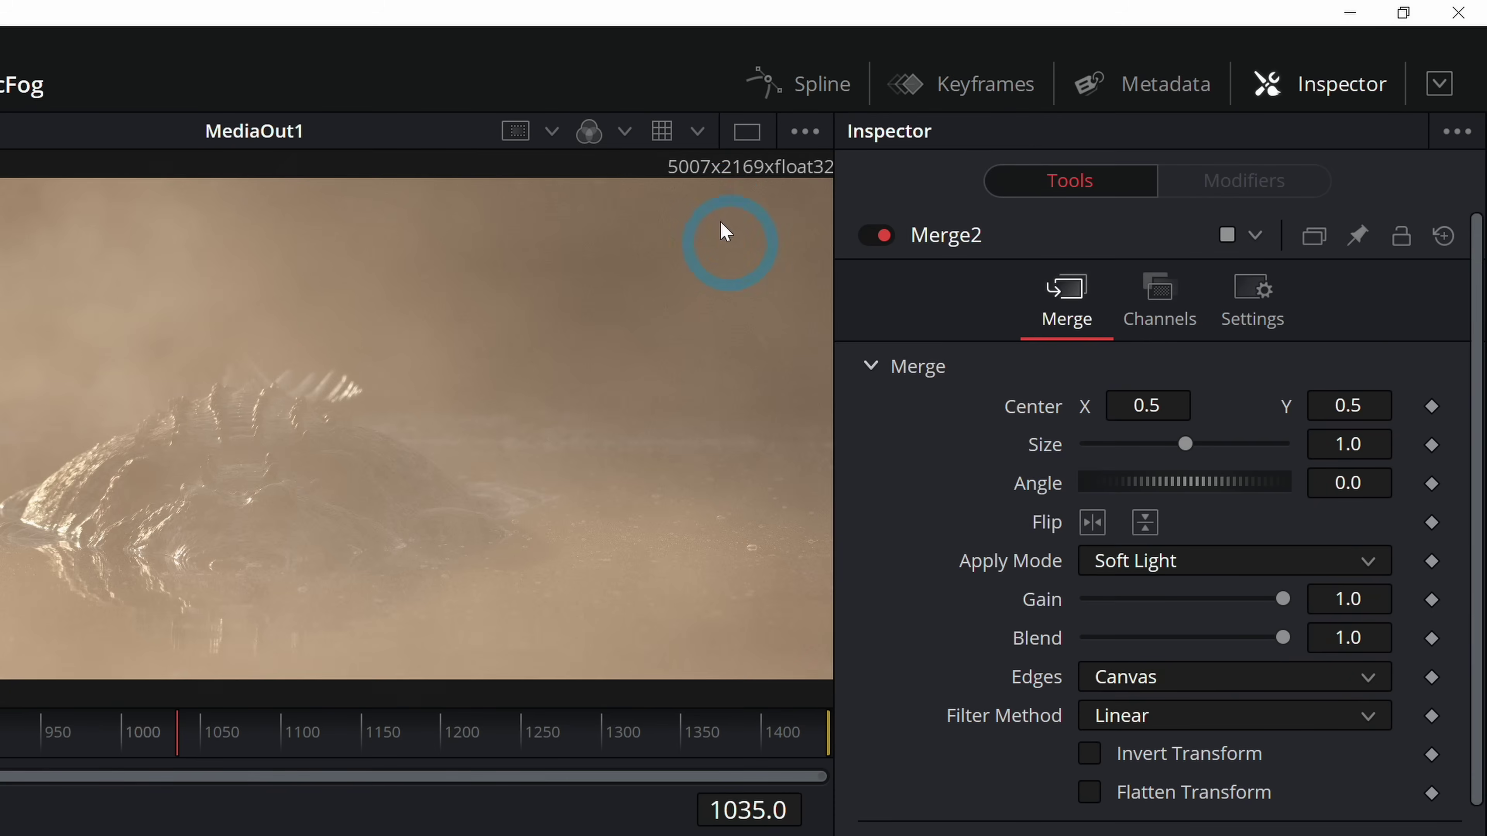
click(696, 132)
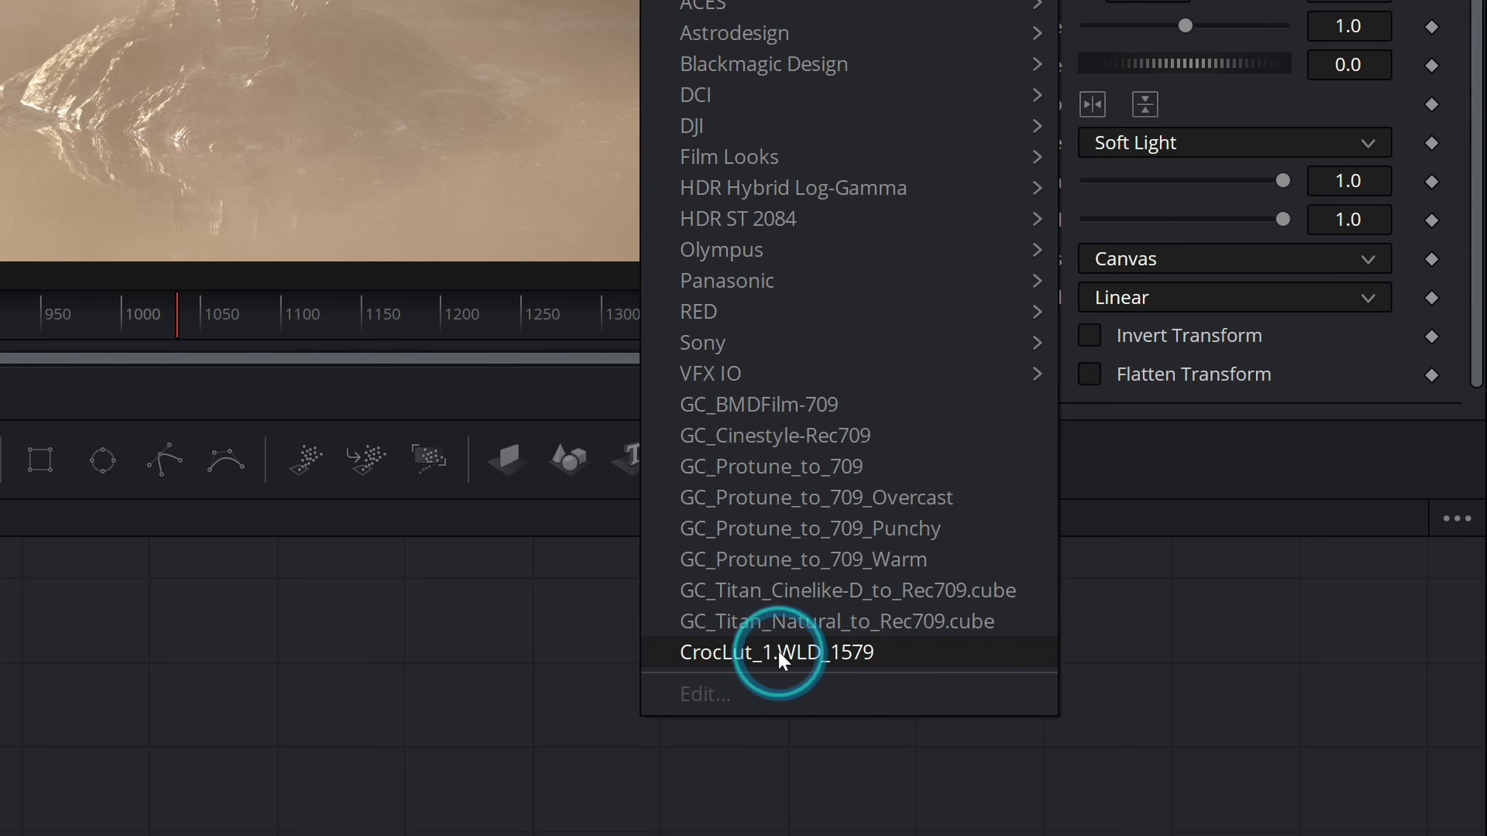
click(780, 654)
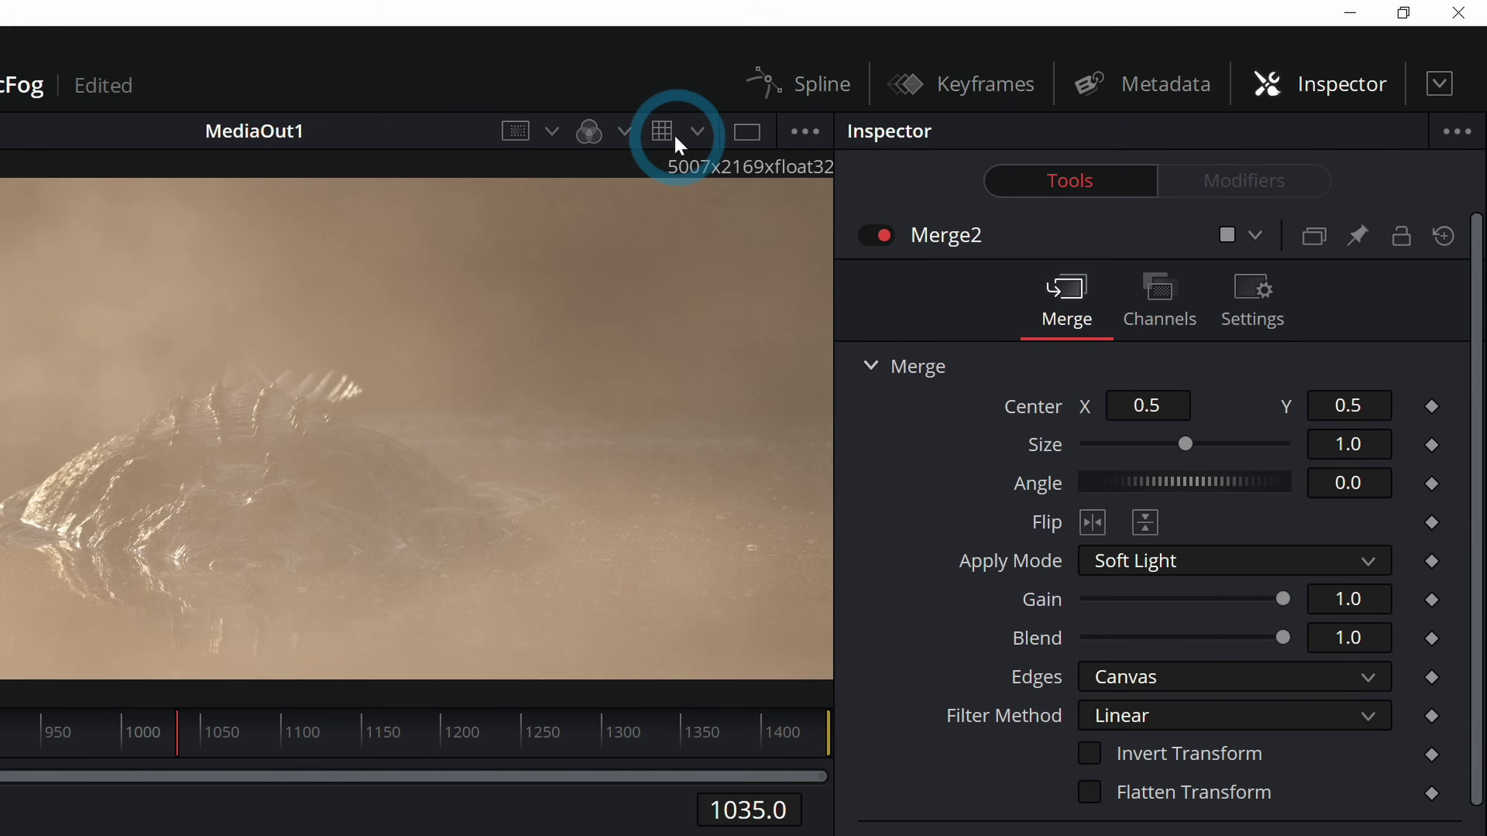
click(667, 134)
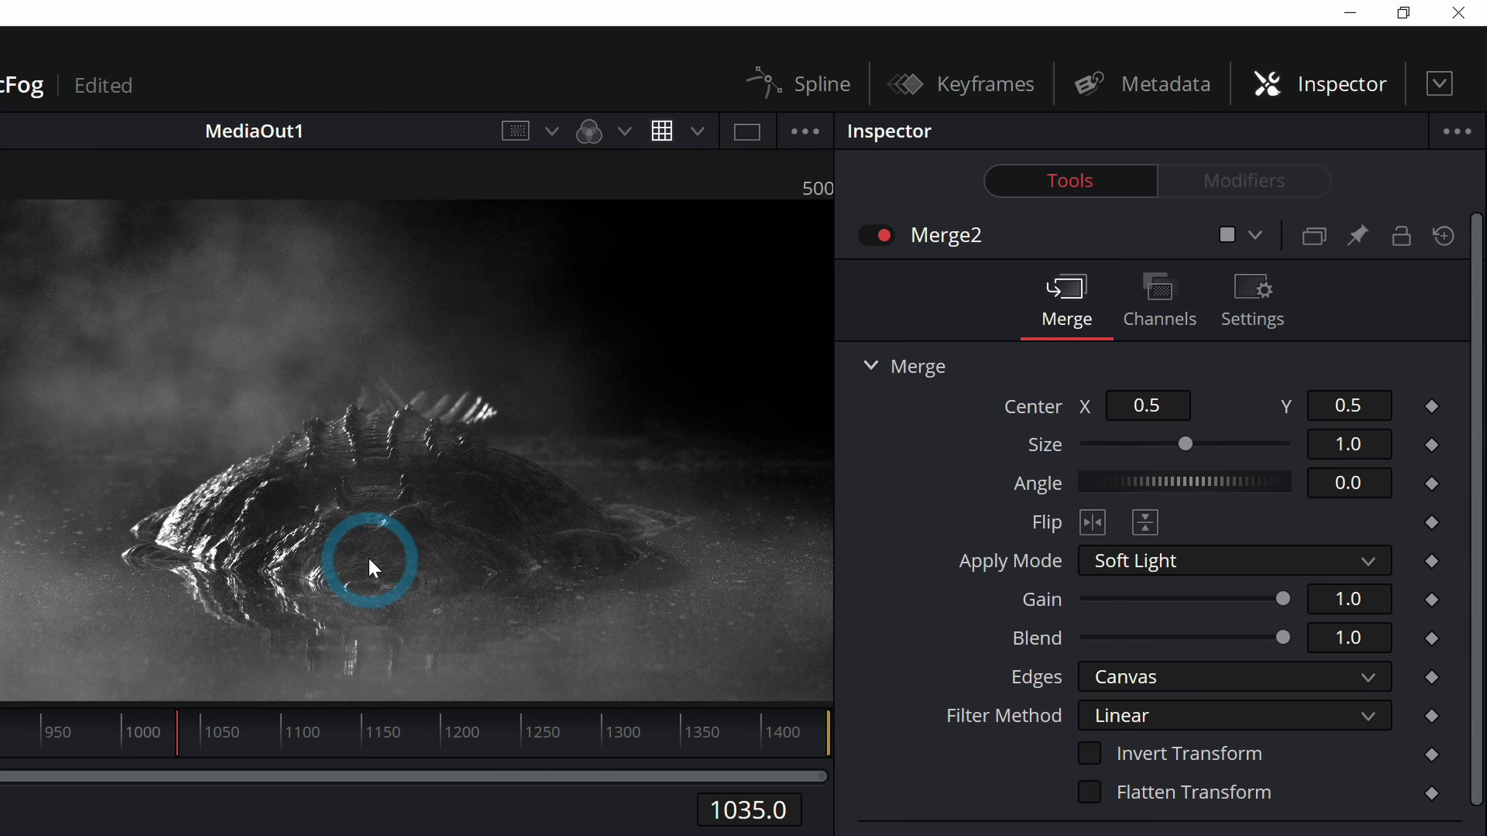
Step: Pan the preview image and trim the crocodile clip's right edge on the timeline
drag(199, 564, 297, 478)
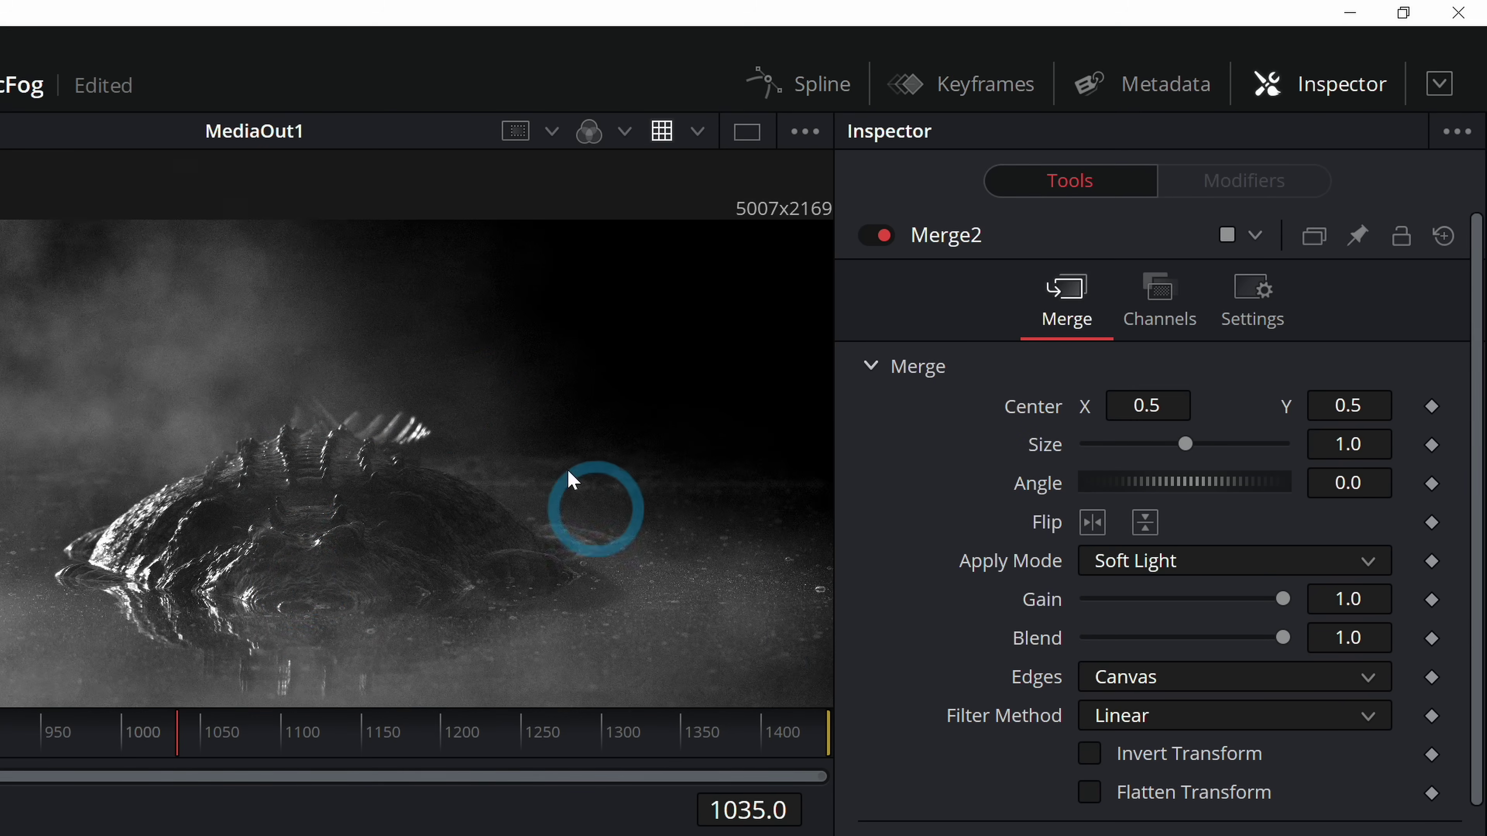
drag(396, 460, 452, 415)
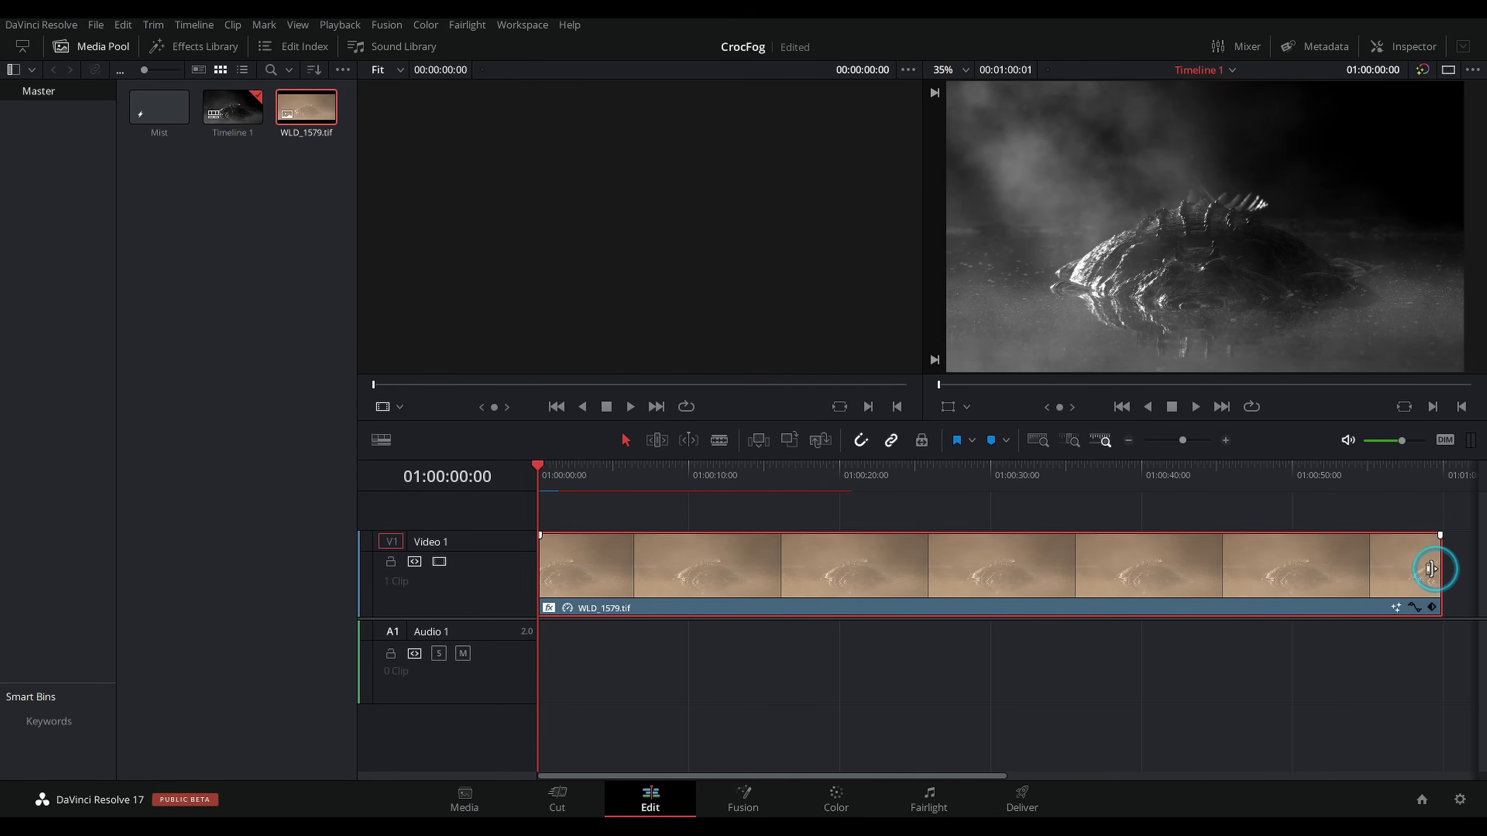
drag(1432, 569, 609, 579)
Step: Extend the clip's end by about one second to just under six seconds, then reopen Fusion
click(1225, 440)
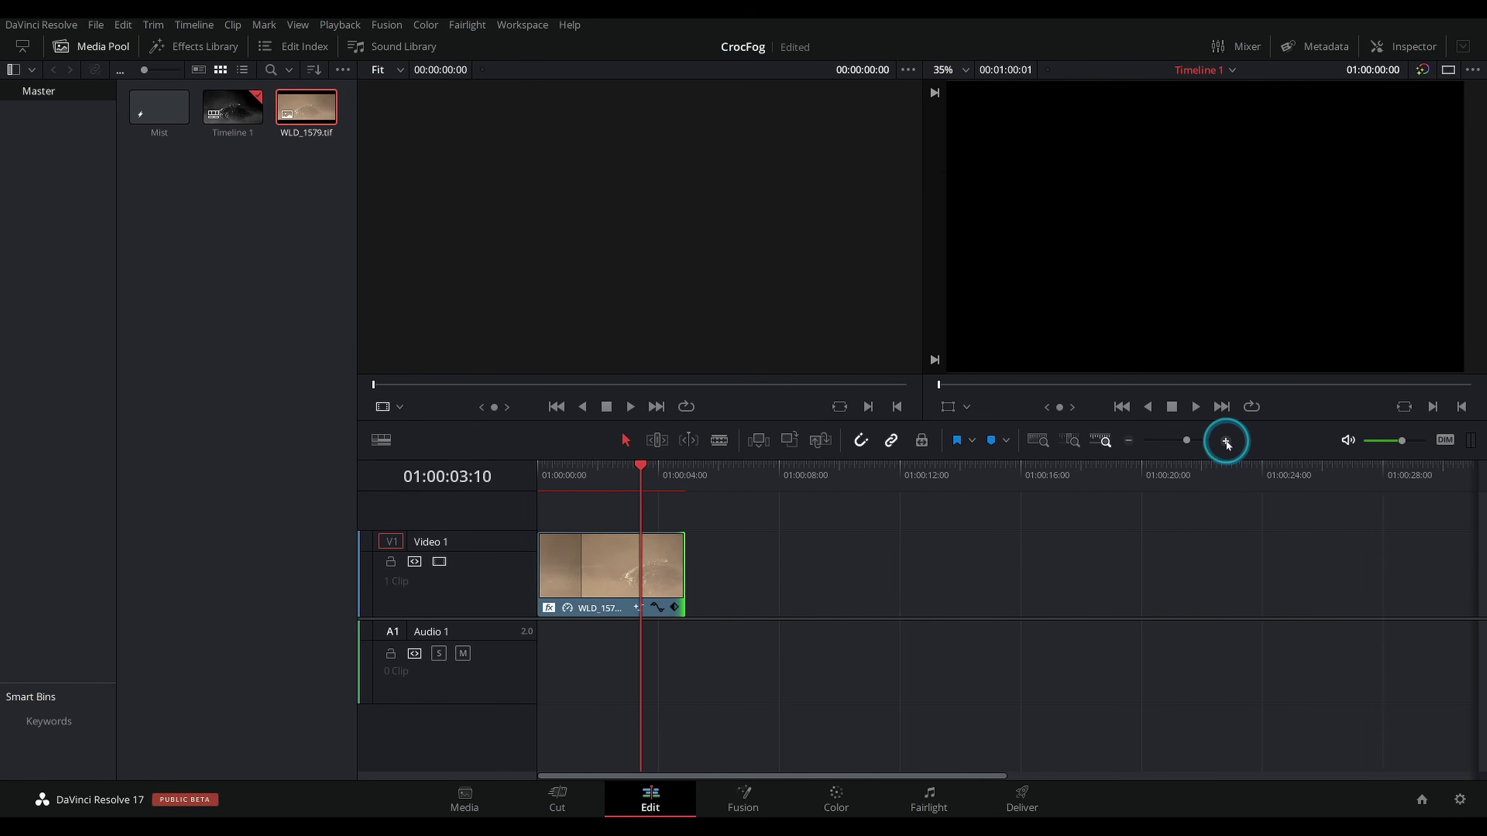
click(1225, 440)
click(1225, 440)
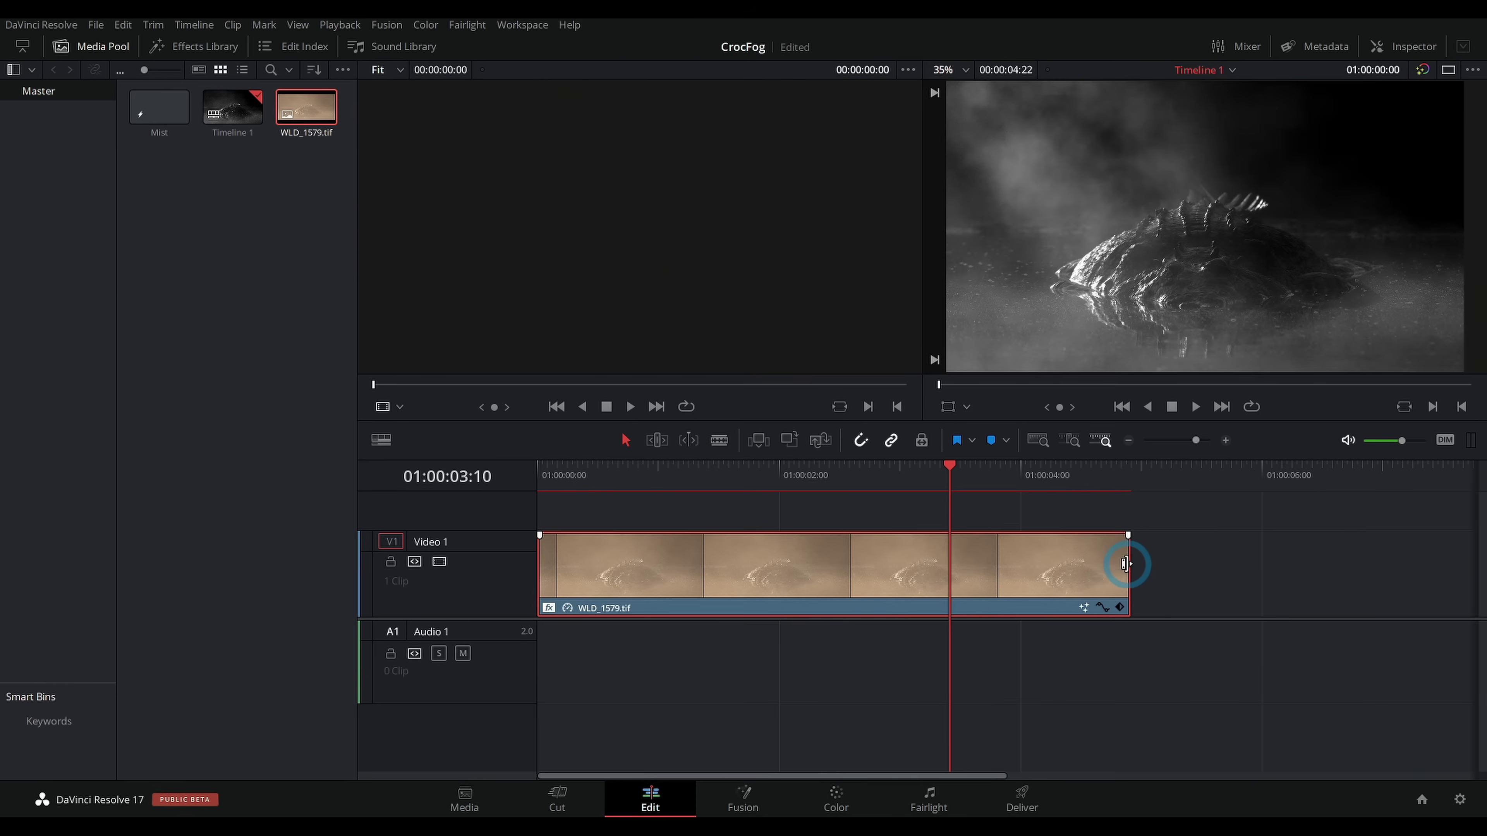
drag(1128, 568, 1259, 568)
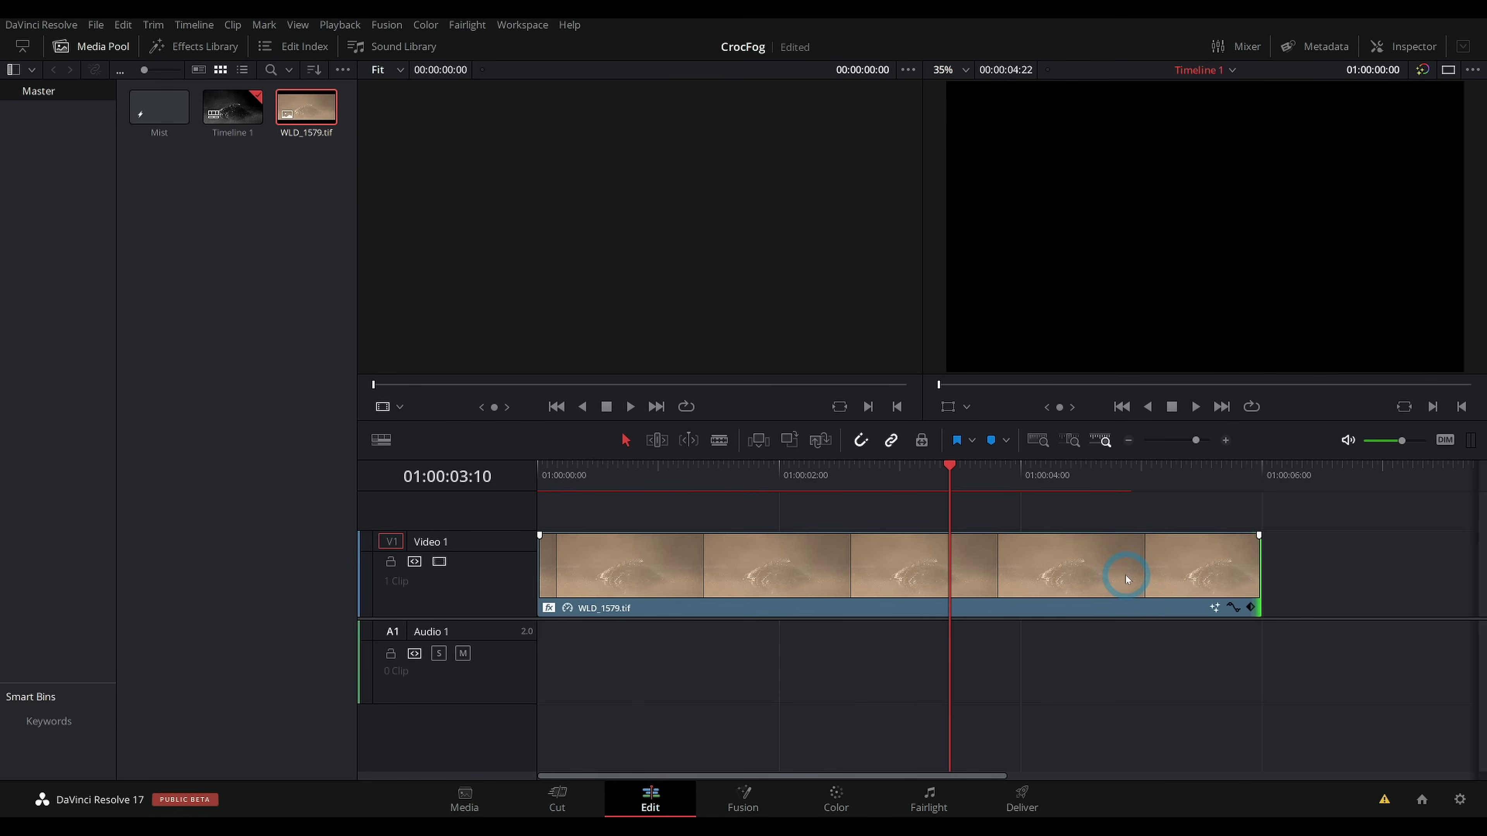
key(shift+5)
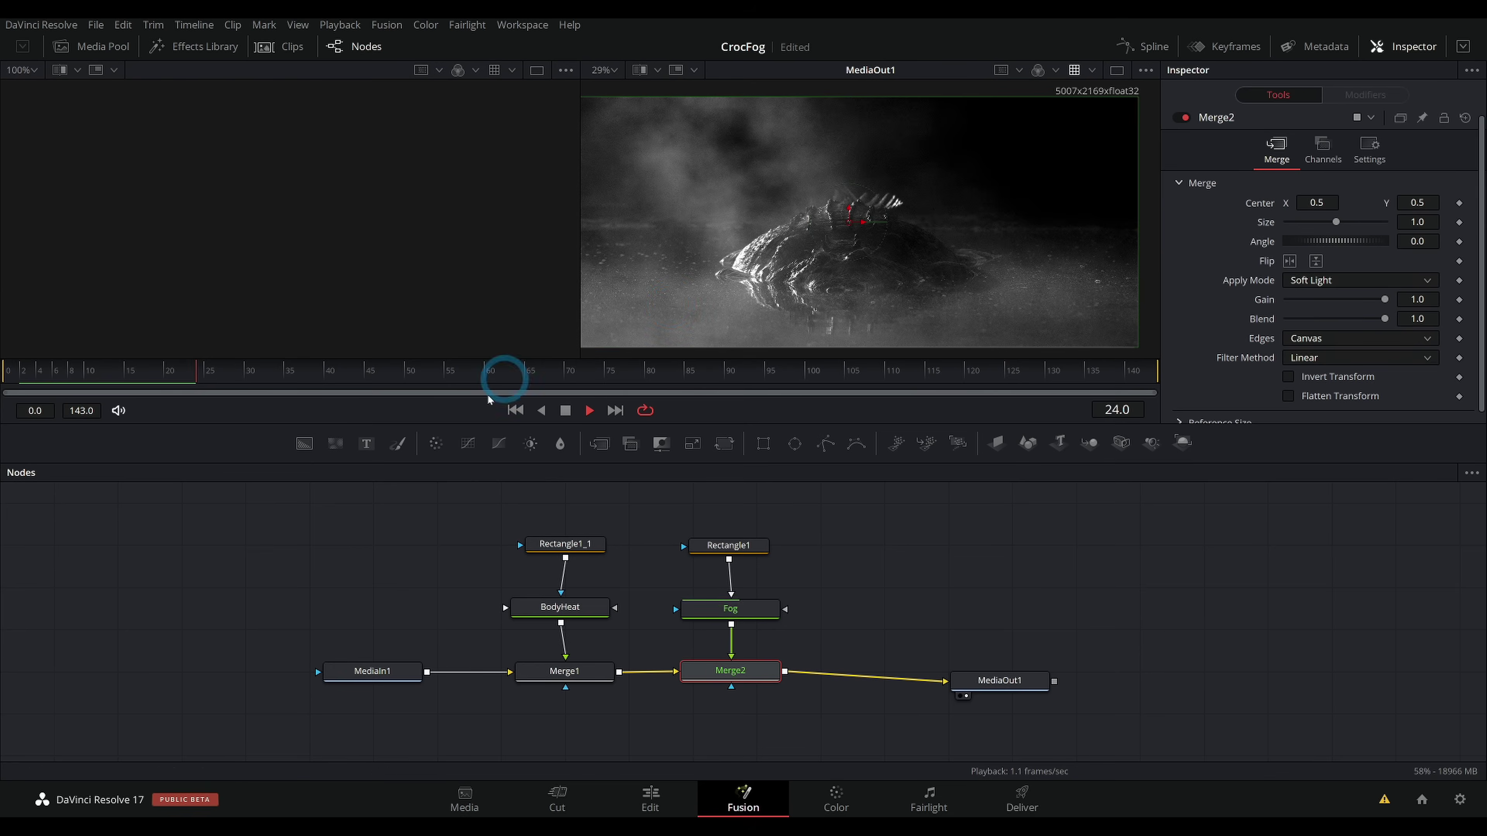
Step: Stop playback at frame 17 and move Rectangle1, Fog, Merge2 and MediaOut1 left
click(154, 369)
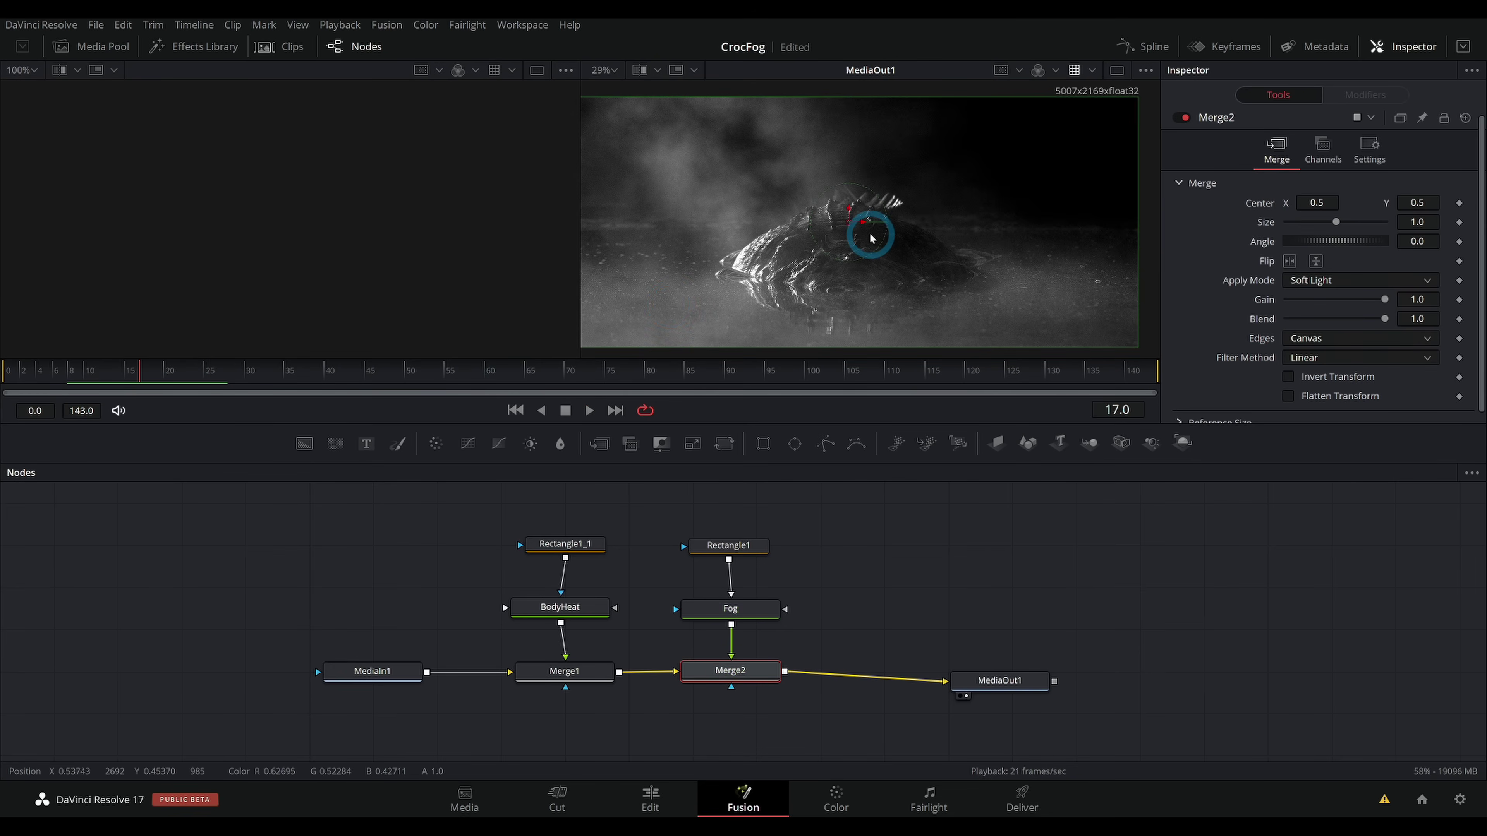
drag(594, 607, 370, 225)
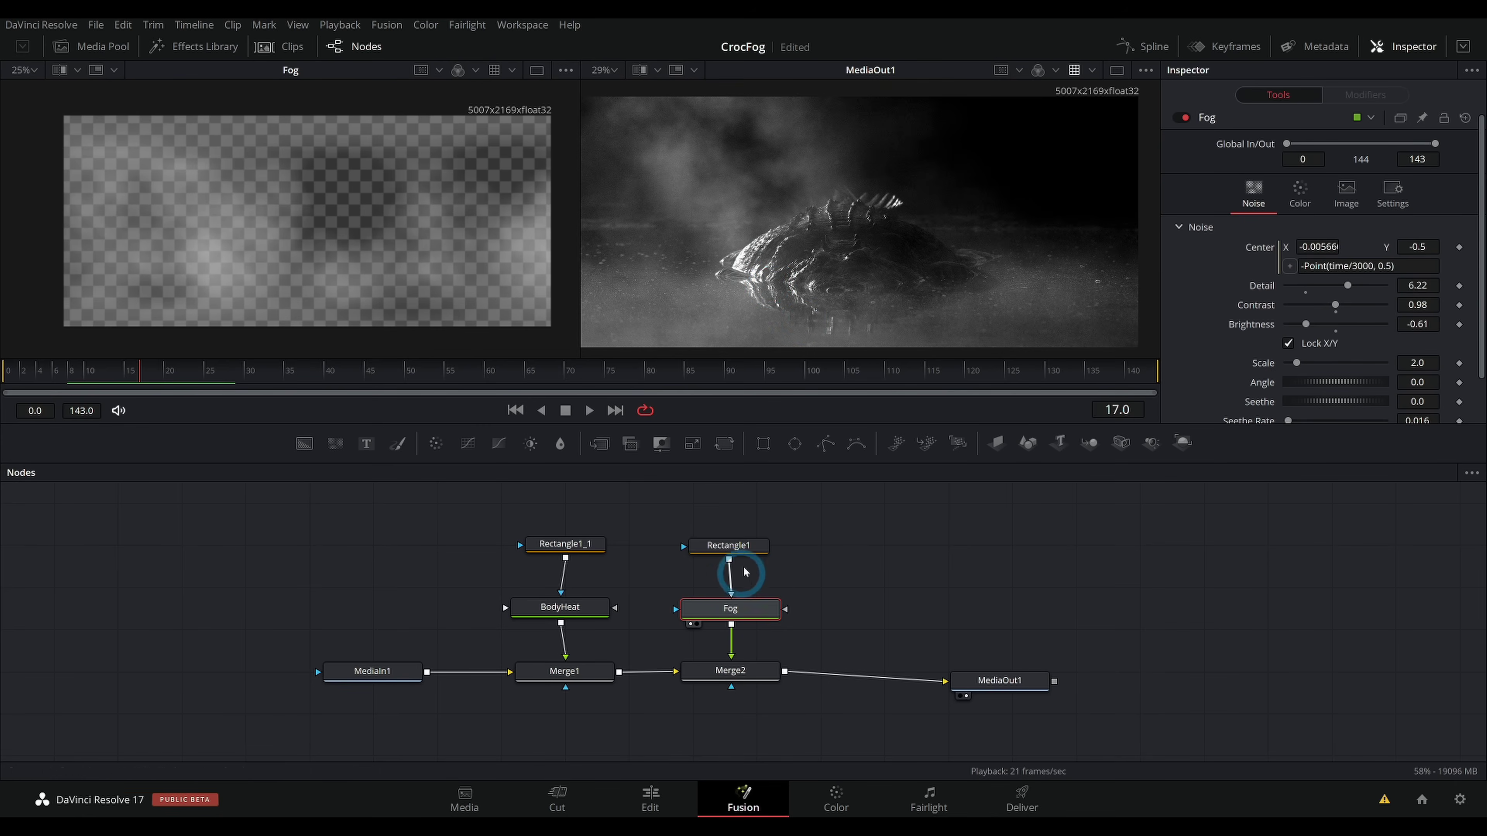
mouse_move(616, 508)
mouse_down()
mouse_move(527, 705)
mouse_move(861, 624)
mouse_move(1012, 628)
mouse_up()
drag(820, 518, 539, 679)
click(531, 680)
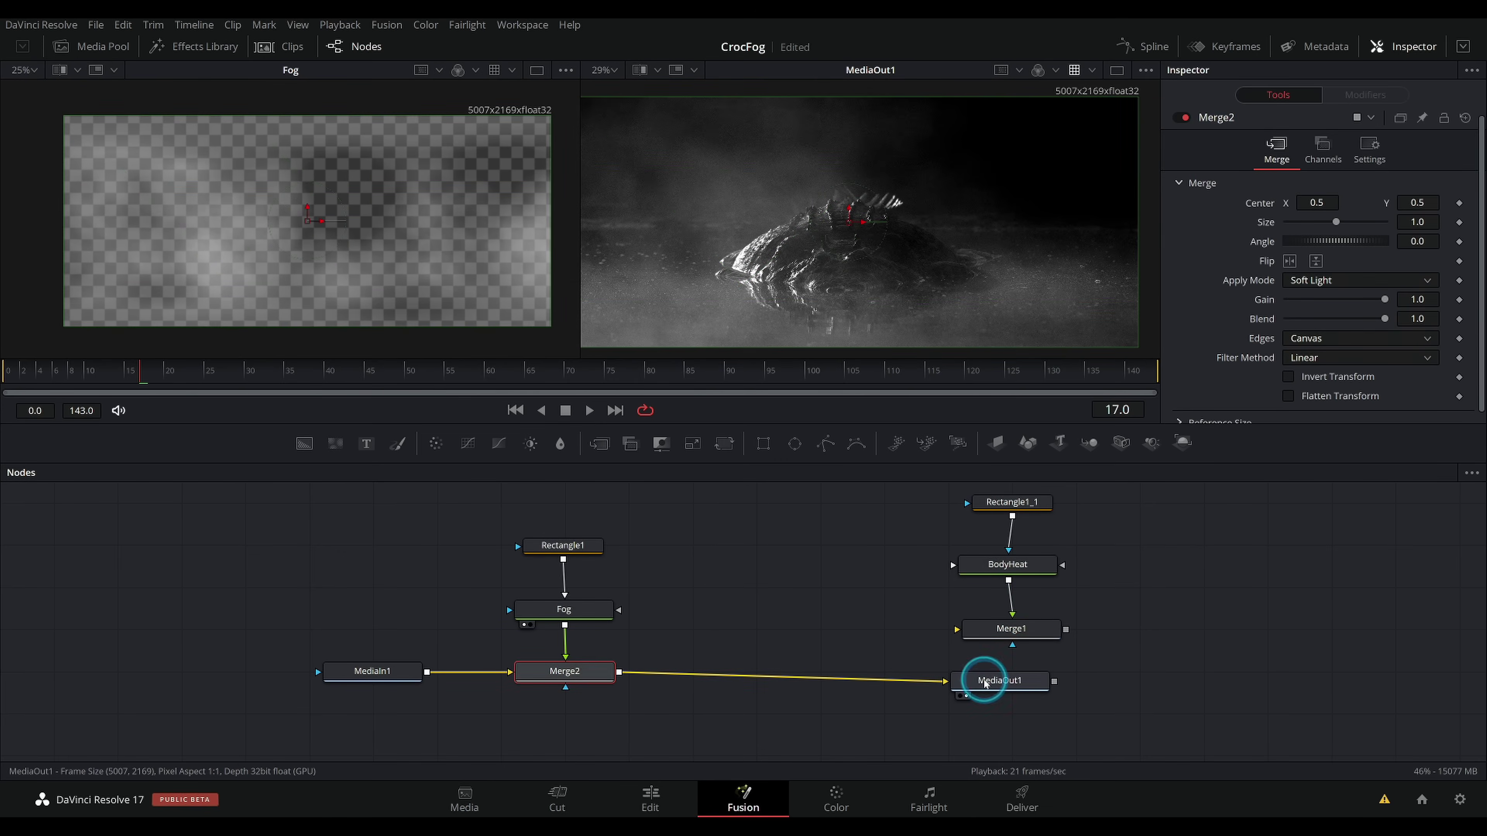
drag(989, 678, 806, 671)
Step: Toggle Merge2 off and on to compare the shot with and without fog
click(1183, 120)
click(1185, 125)
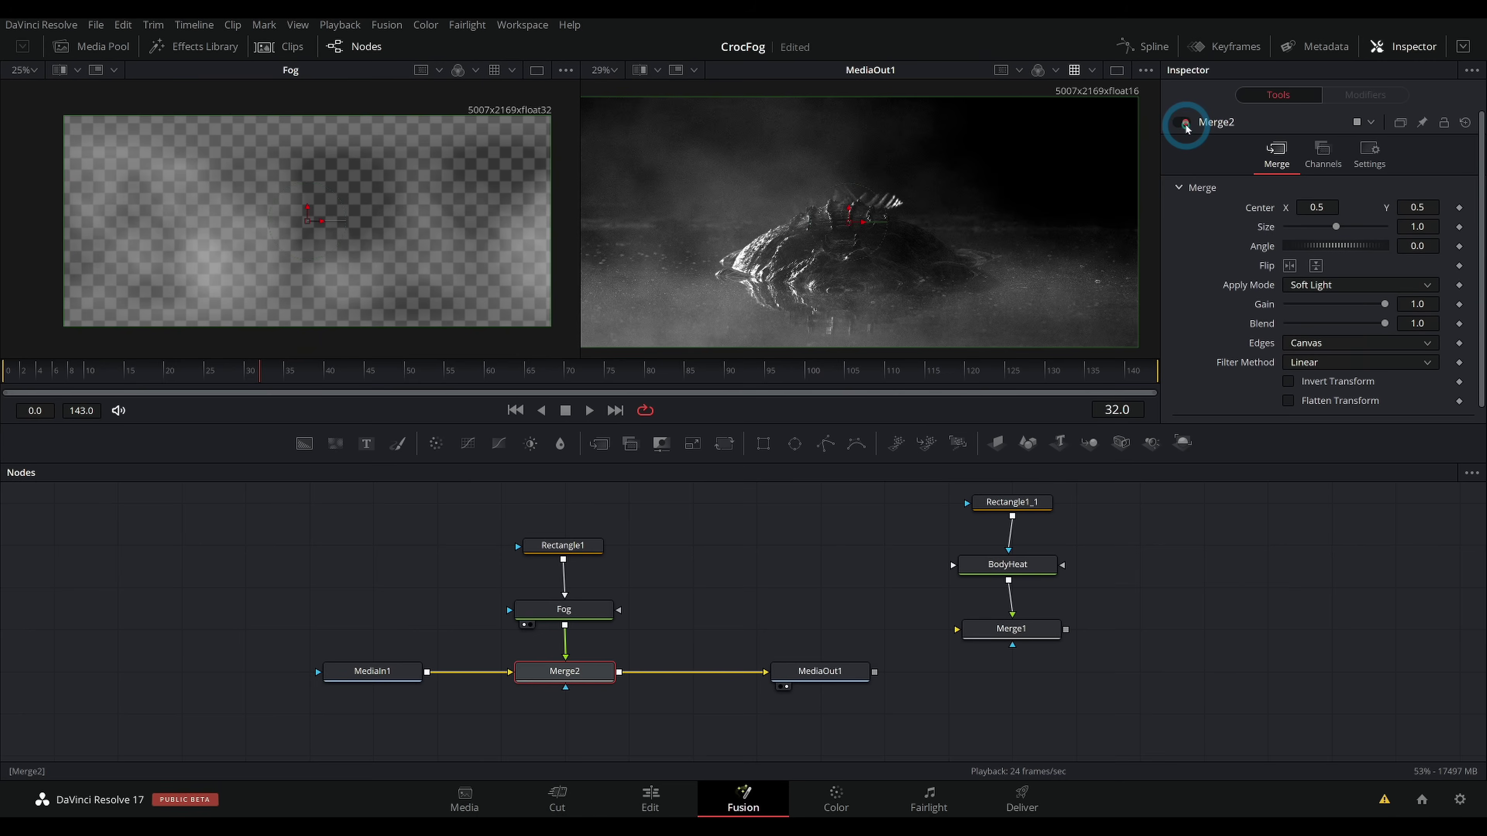
click(1185, 125)
click(1185, 125)
click(1184, 125)
drag(634, 364, 303, 368)
click(1185, 122)
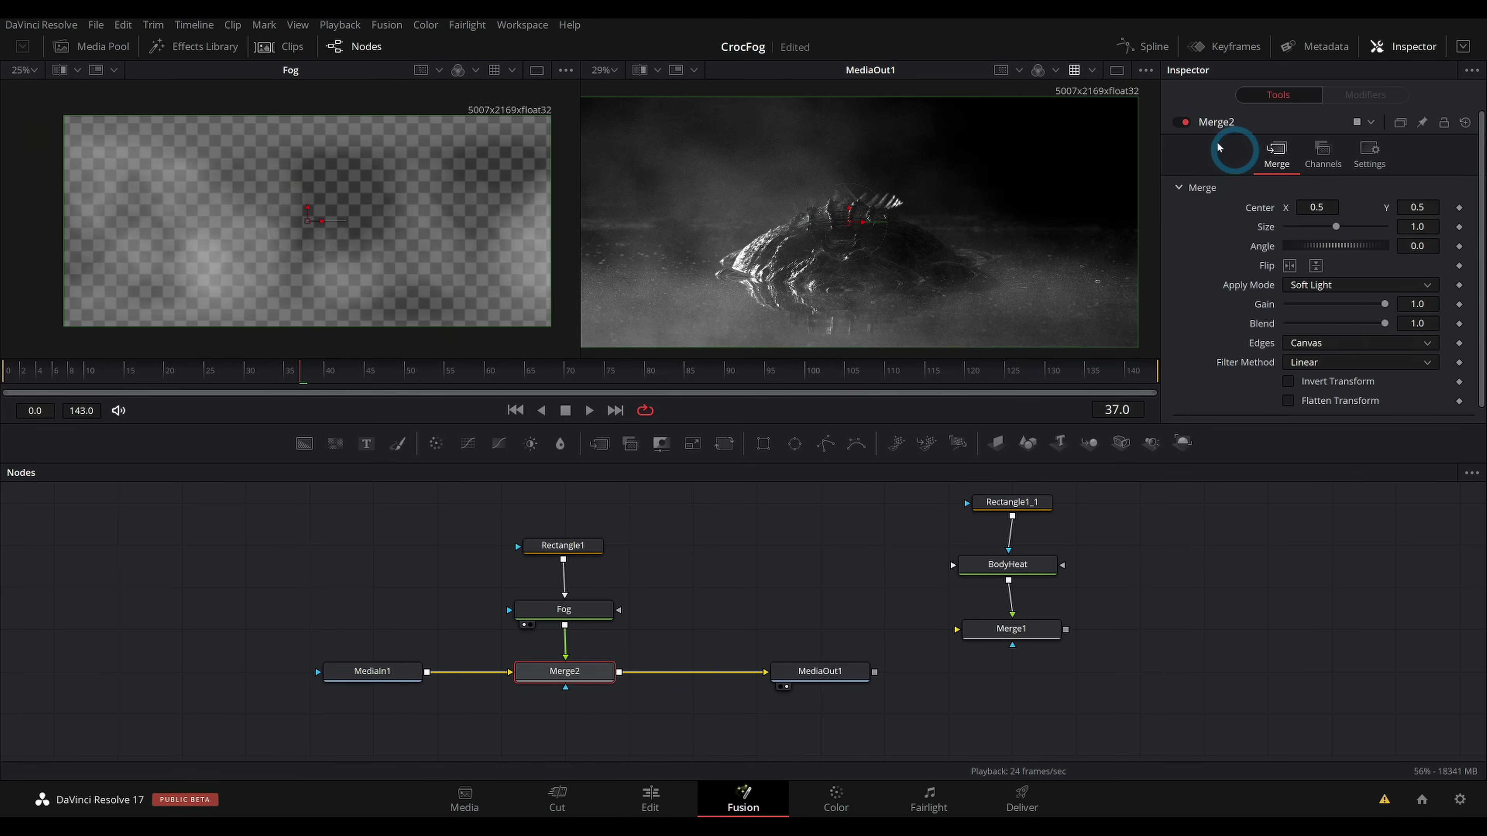
click(1185, 123)
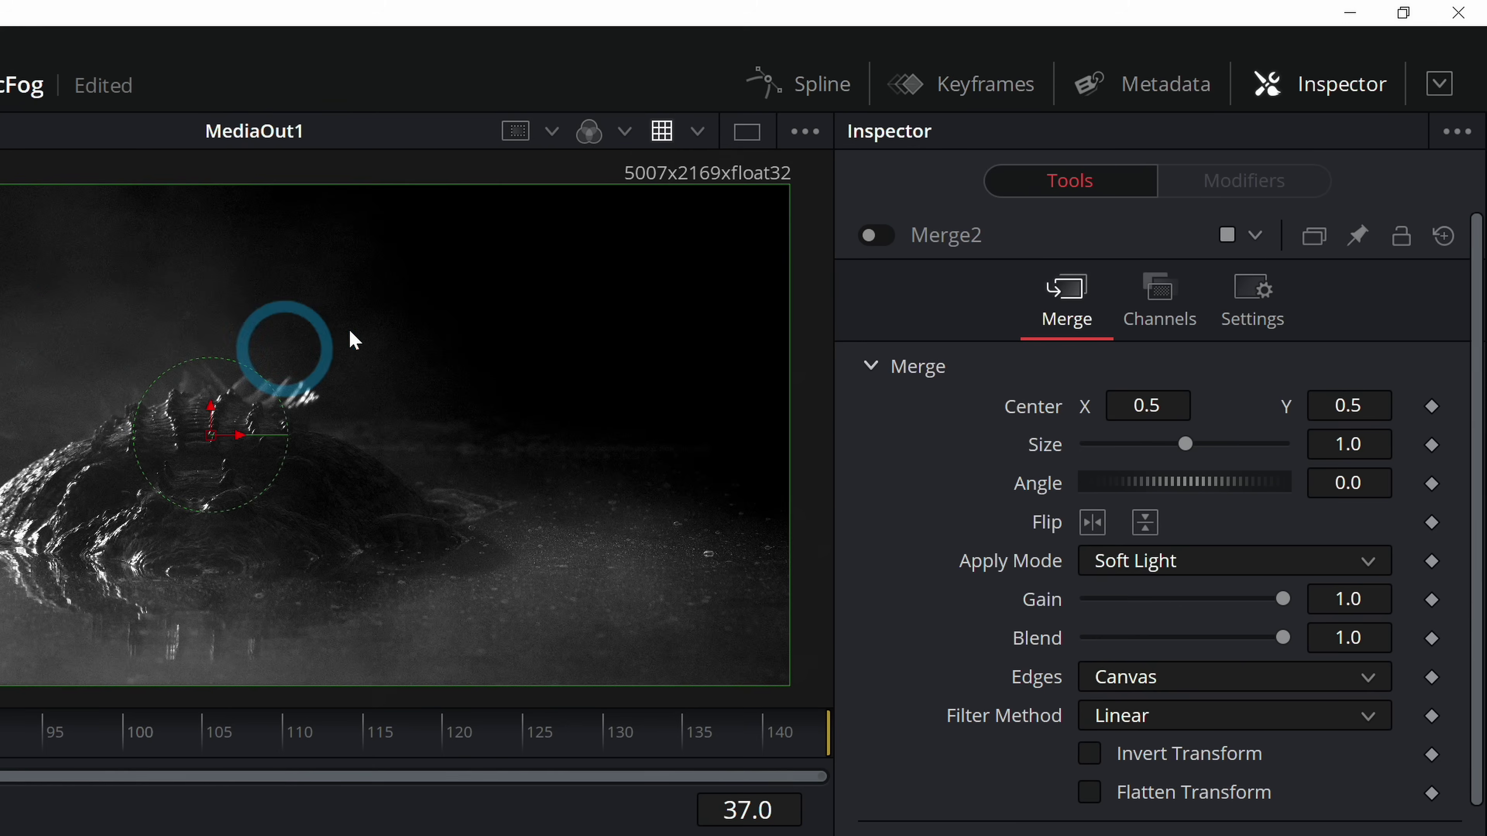
Step: Drag the fog's rectangle mask lower over the crocodile's body and waterline
drag(928, 168, 1025, 187)
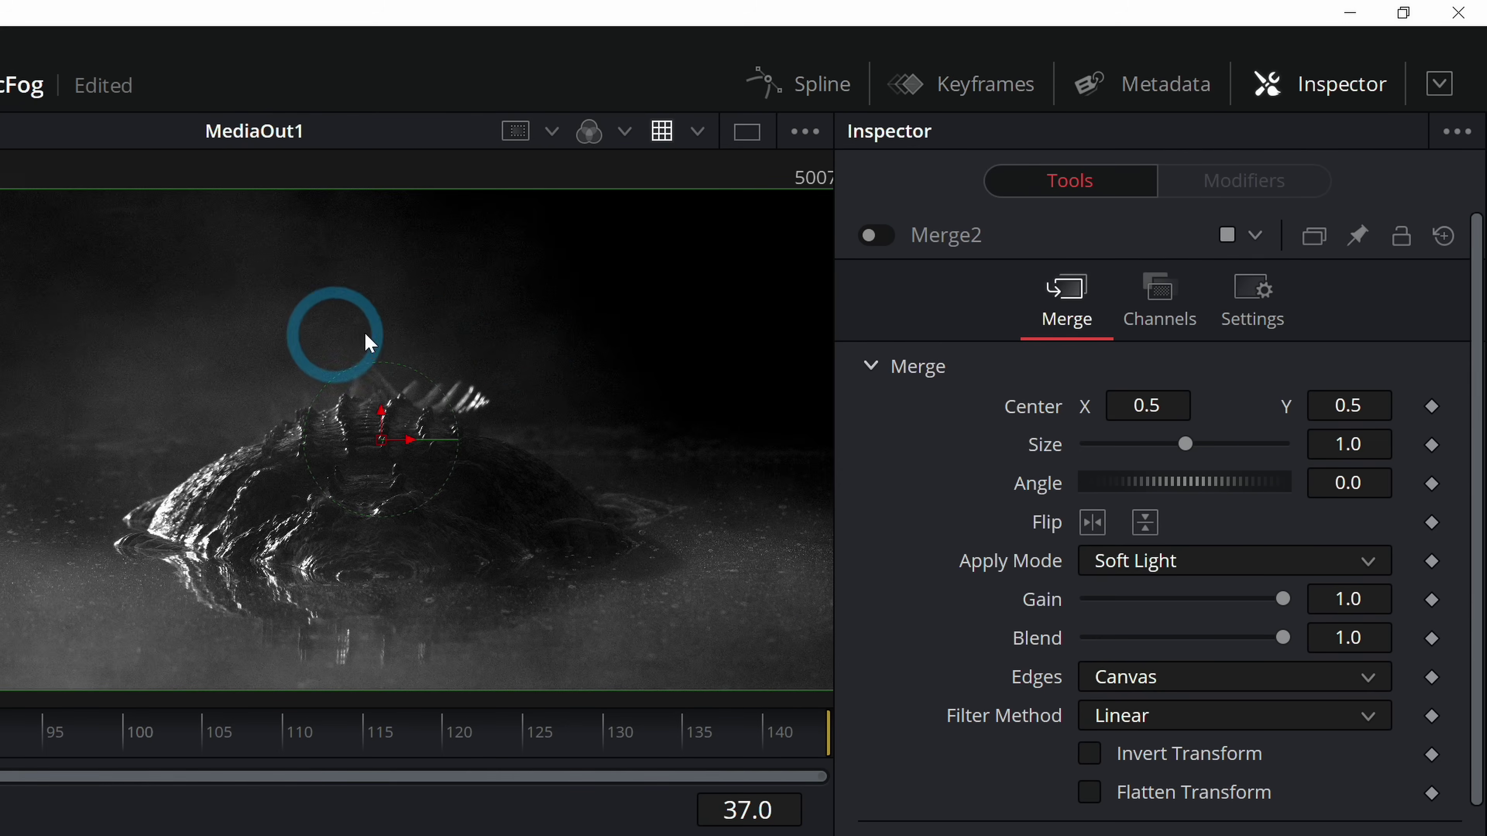
drag(391, 498, 375, 396)
drag(250, 361, 245, 432)
drag(280, 454, 319, 459)
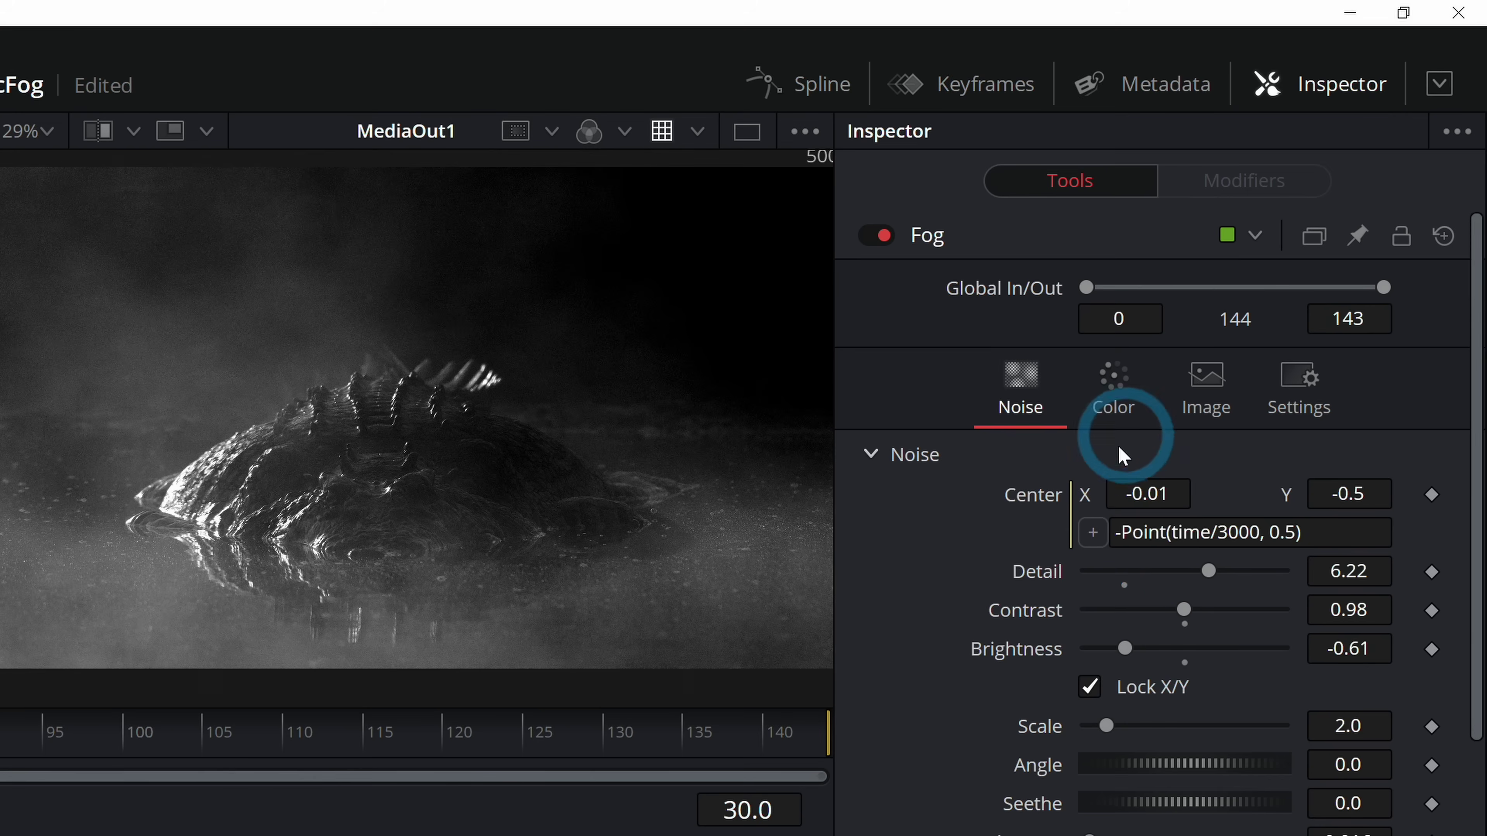
Step: Change the Fog Center expression from time/3000 to time/1000 and scrub to check the drift
drag(1309, 526, 1069, 538)
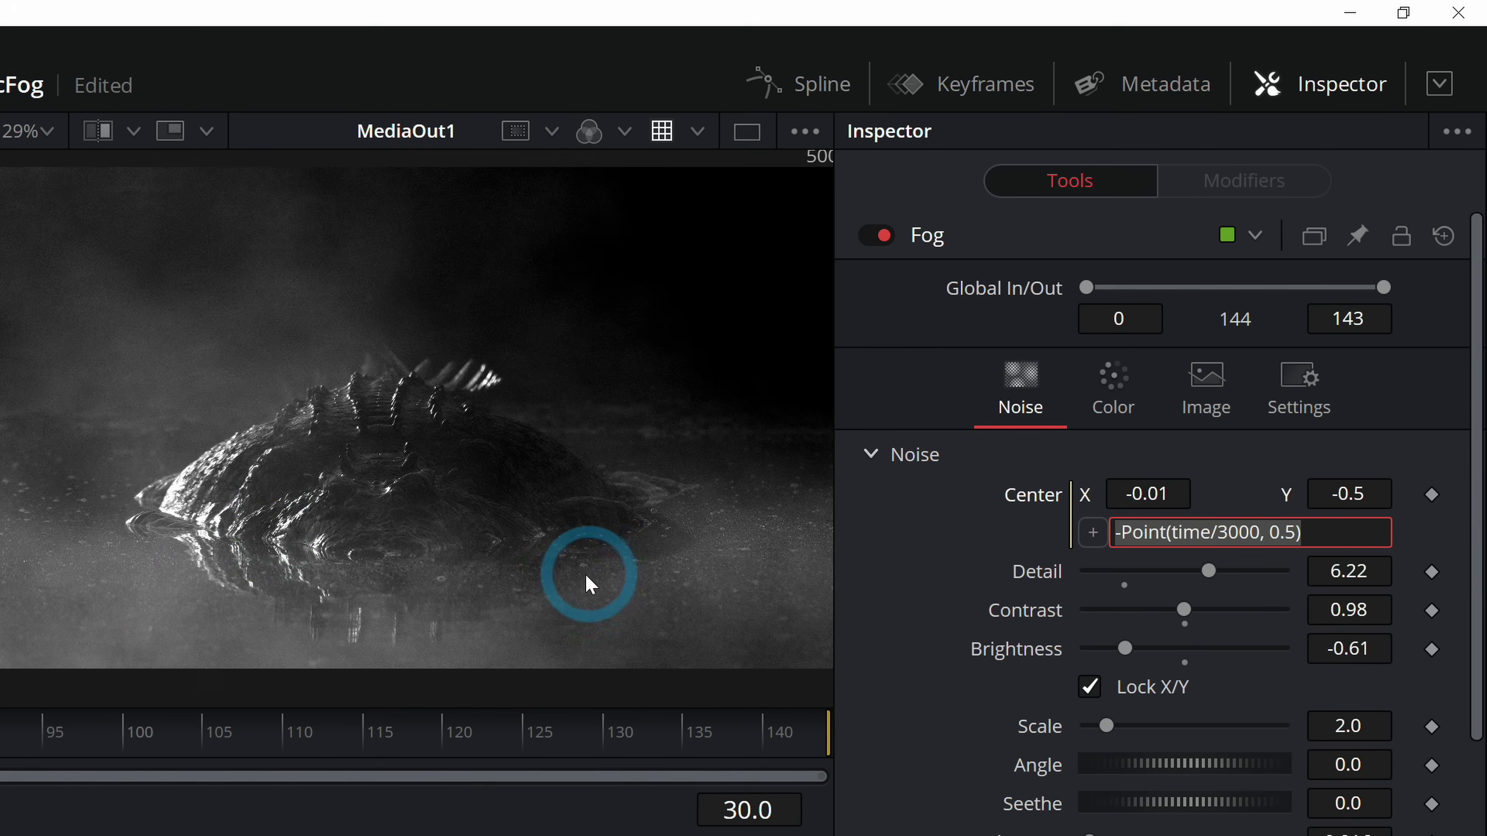
click(1249, 542)
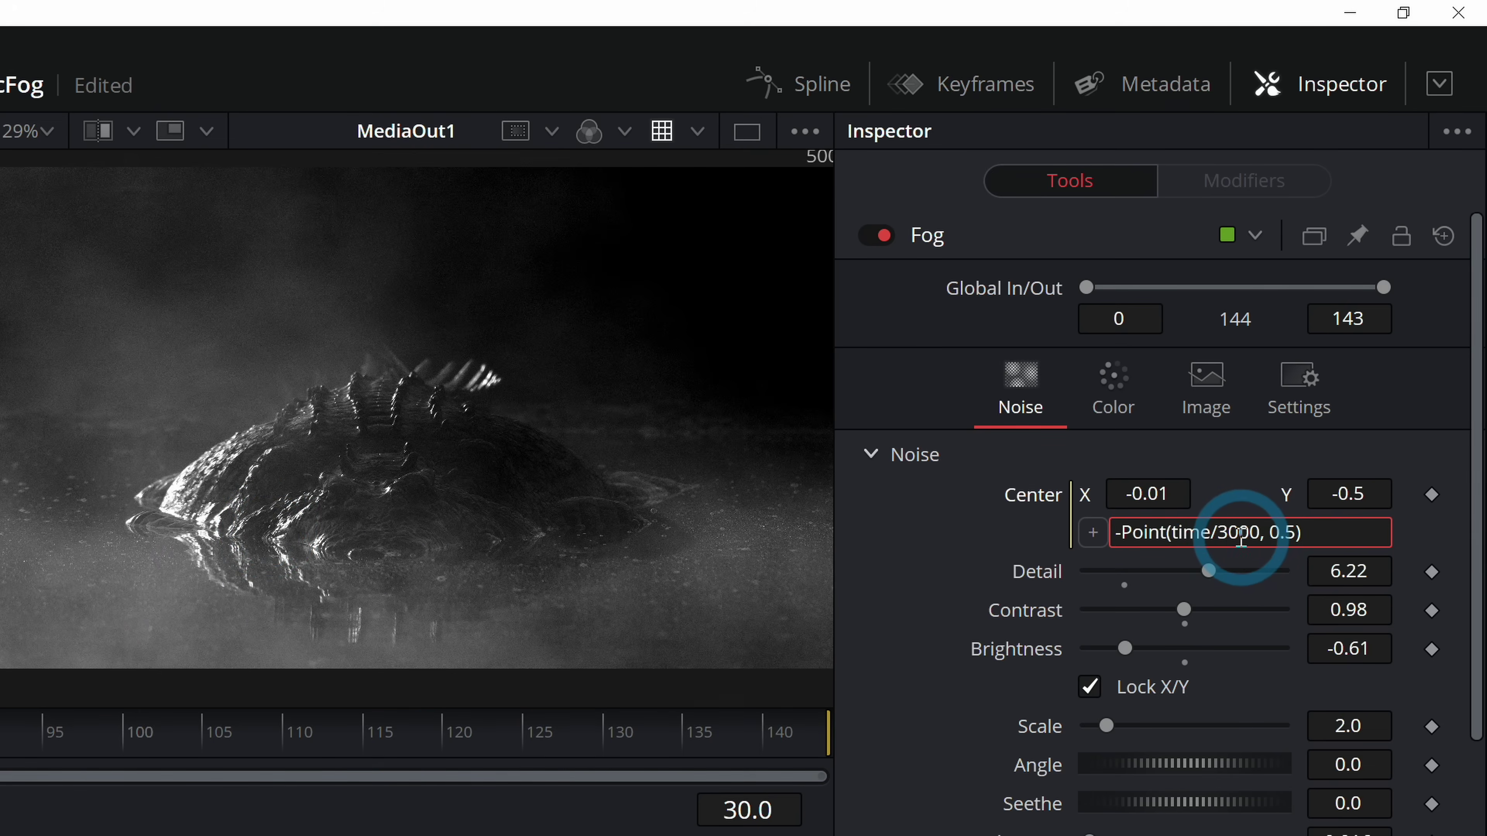
drag(1230, 532, 1219, 533)
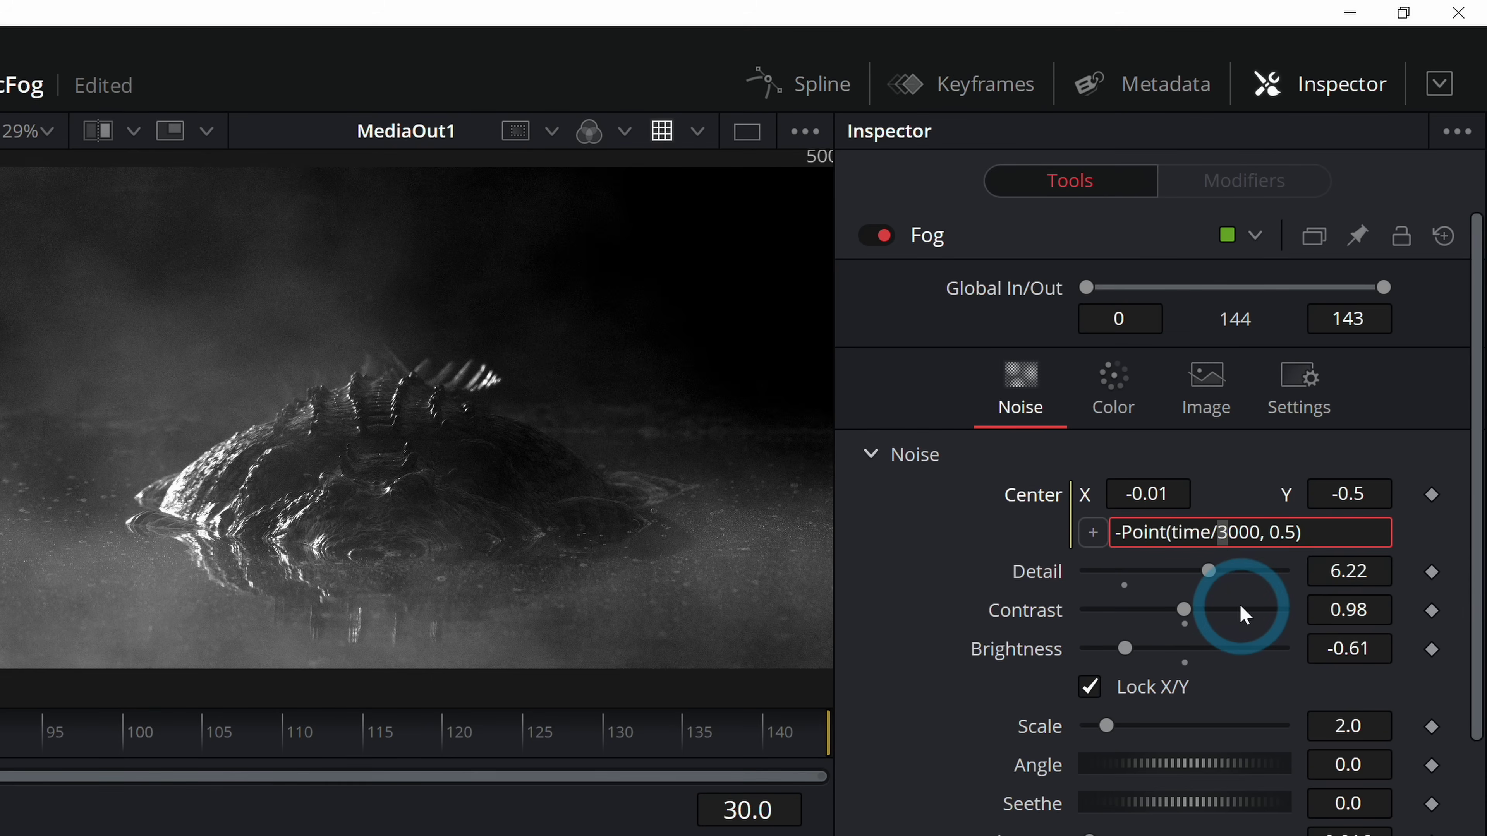
text(1)
click(1003, 531)
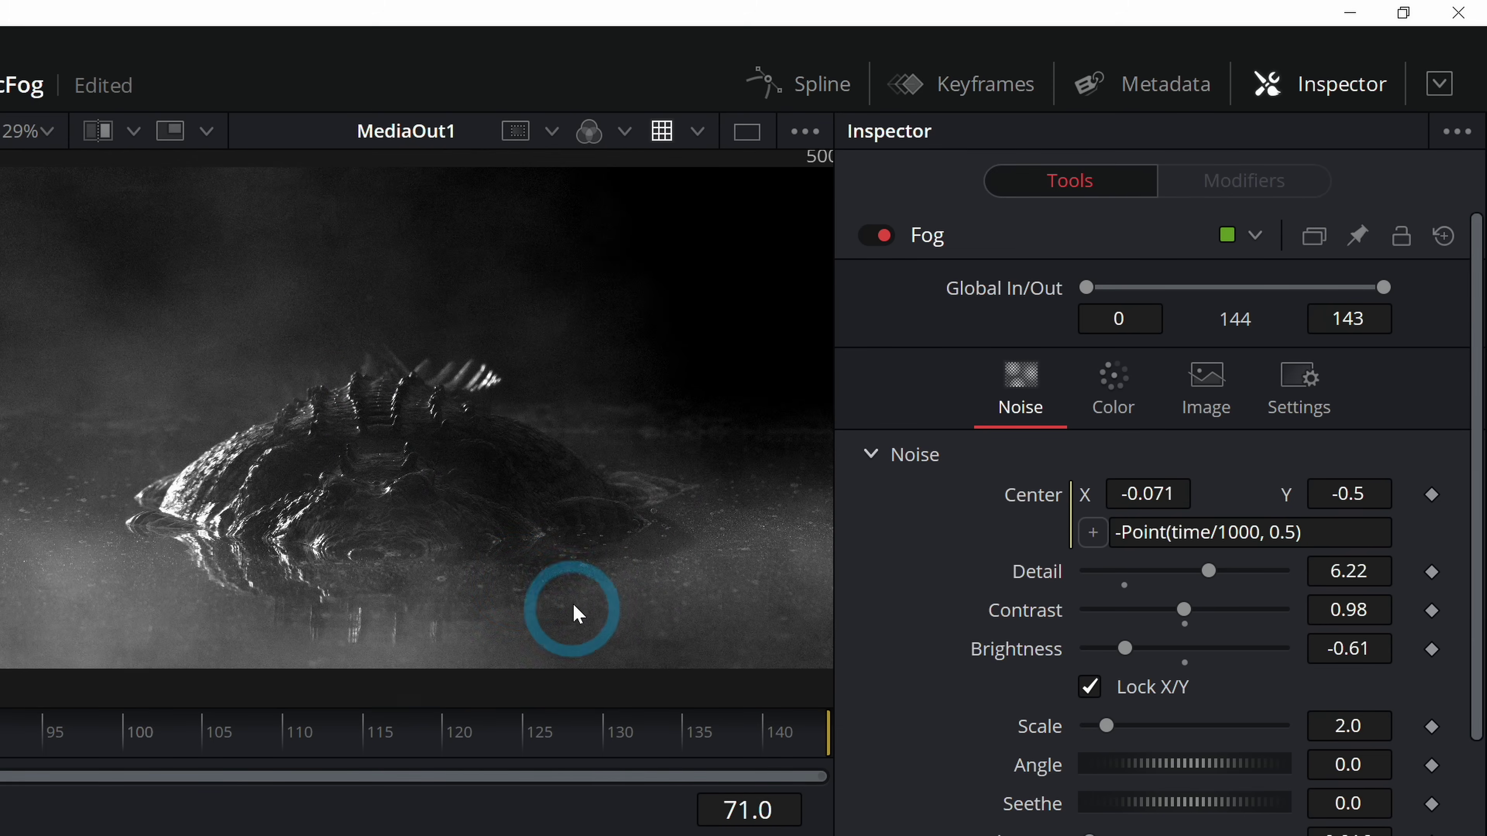
drag(577, 612, 412, 555)
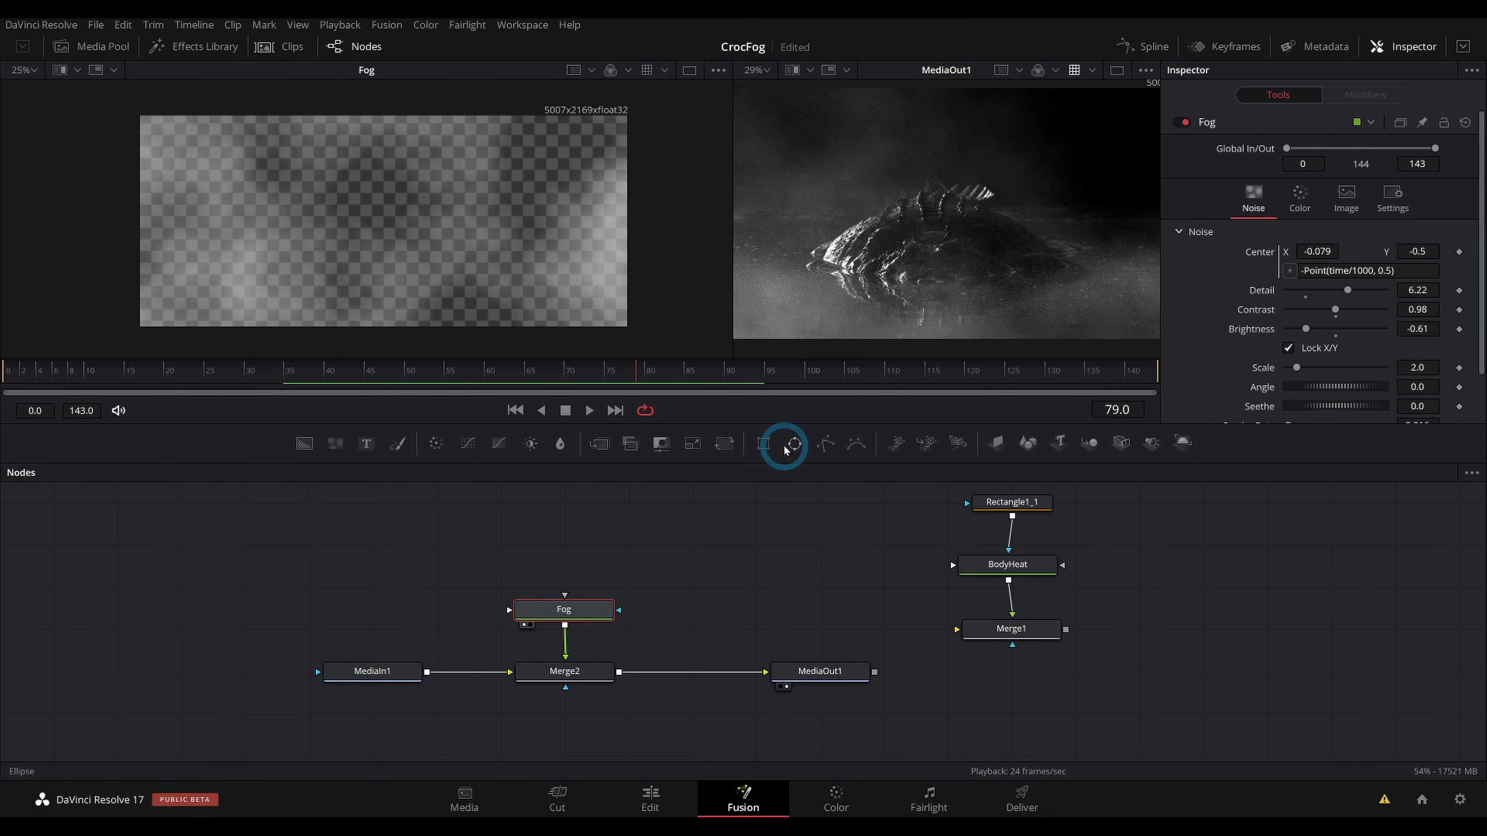
Step: Draw a closed polygon mask on Fog around the croc and set Soft Edge to about 0.085
click(966, 293)
key(ctrl+f)
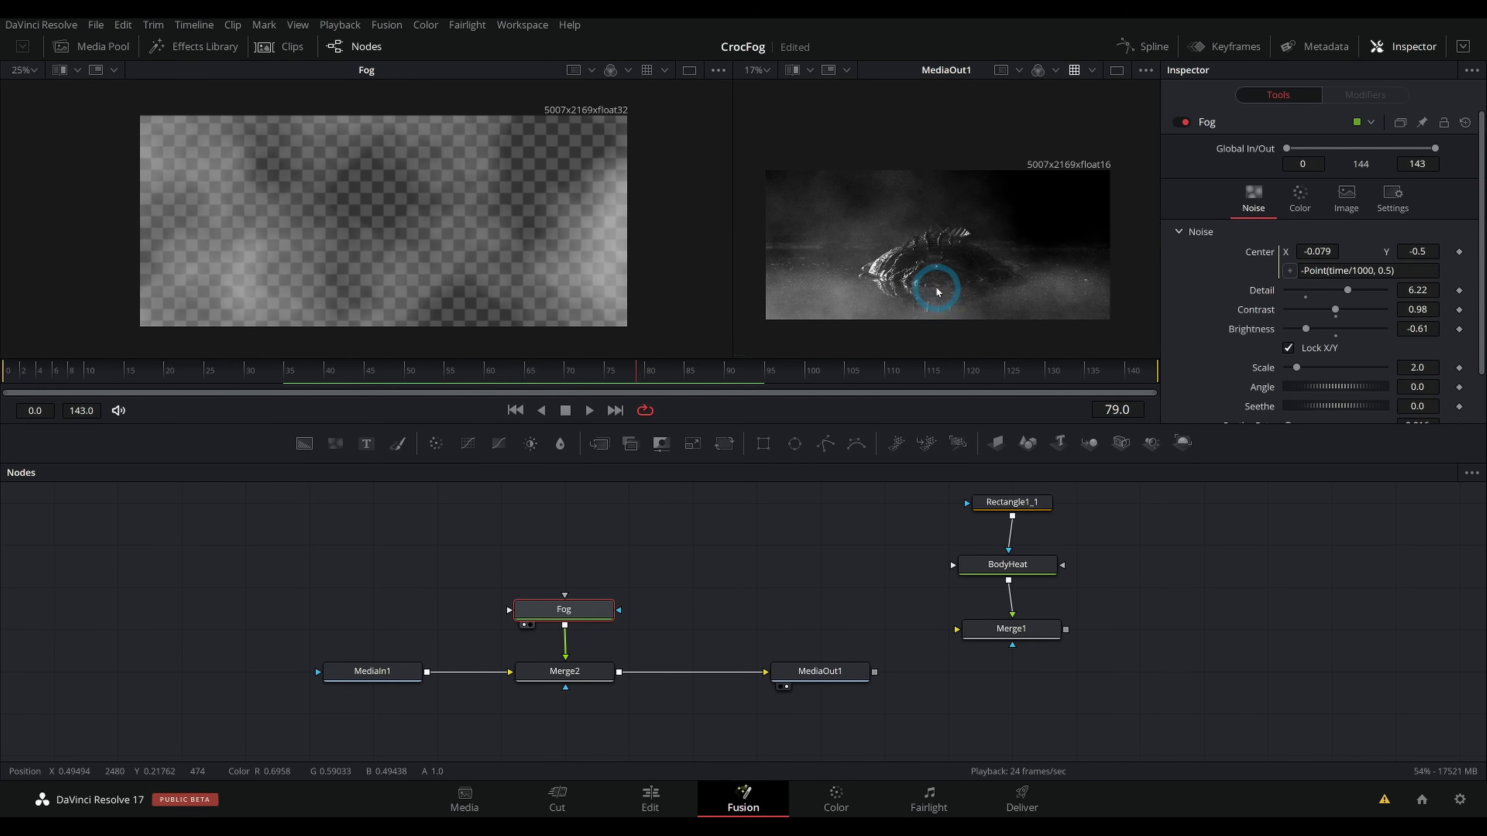
click(826, 444)
click(979, 282)
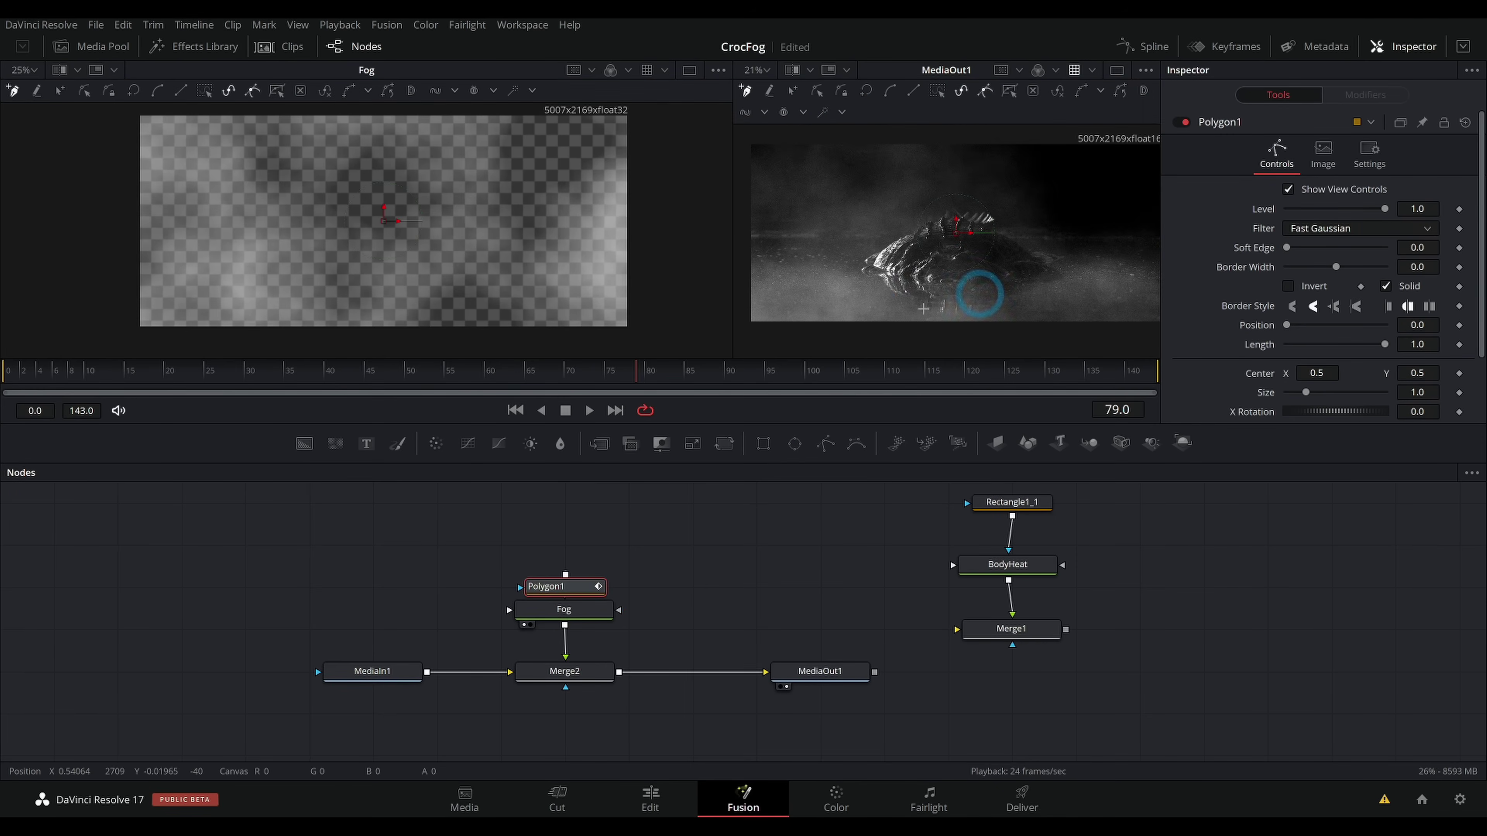
click(779, 189)
click(782, 176)
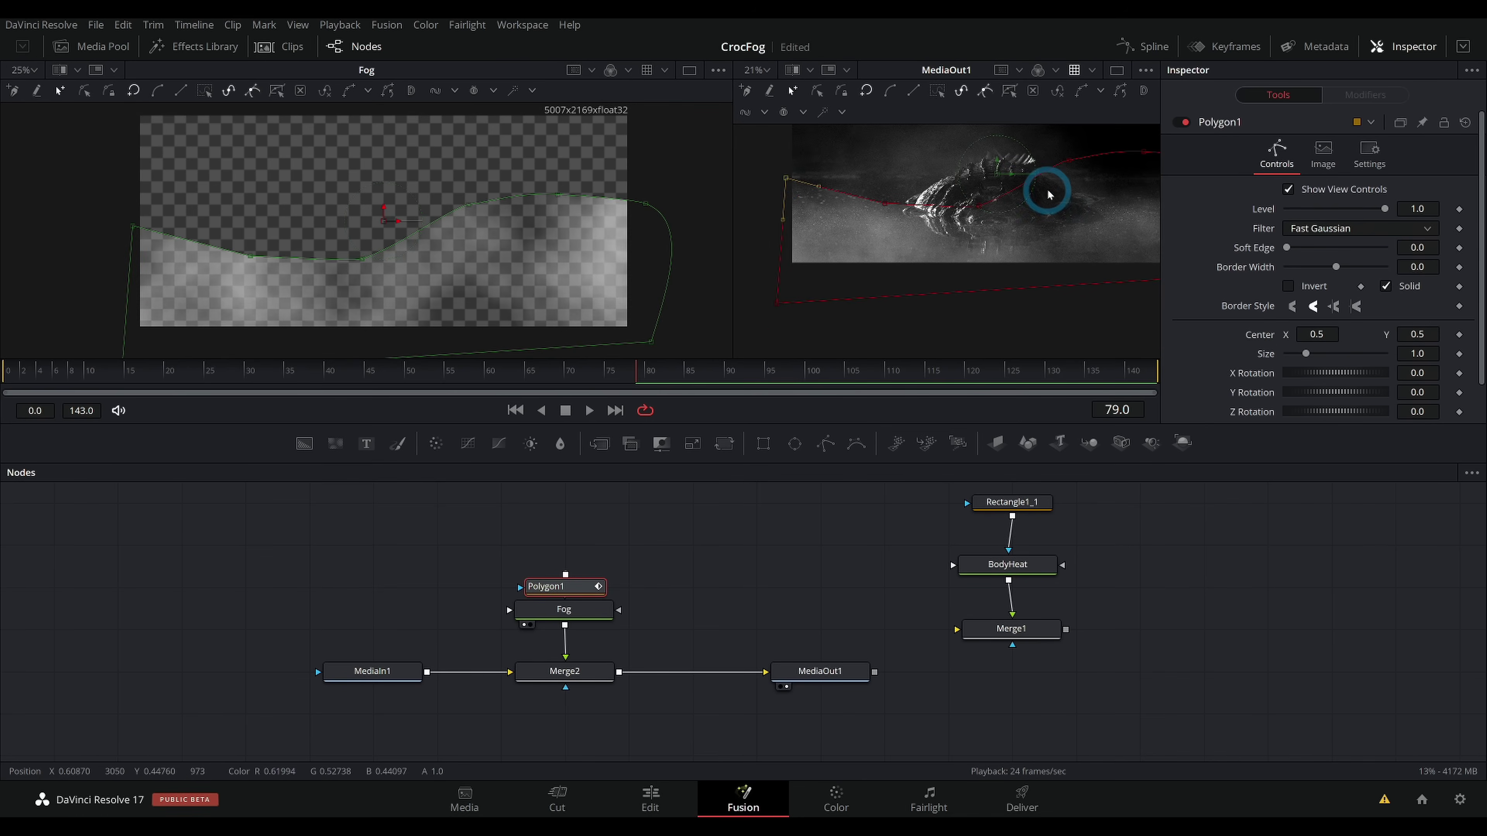
drag(1016, 204, 962, 132)
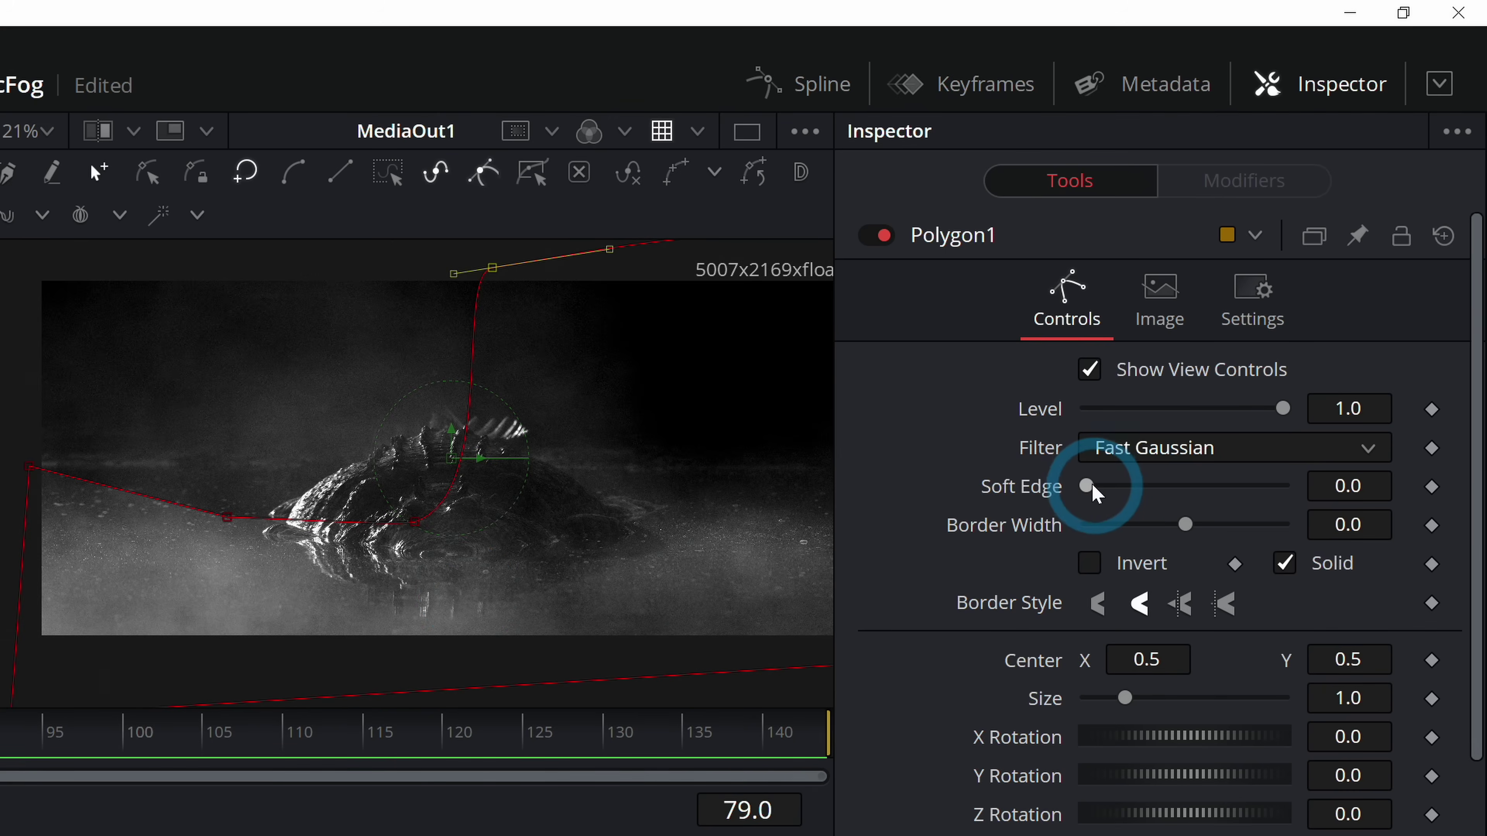
drag(1096, 493, 1170, 490)
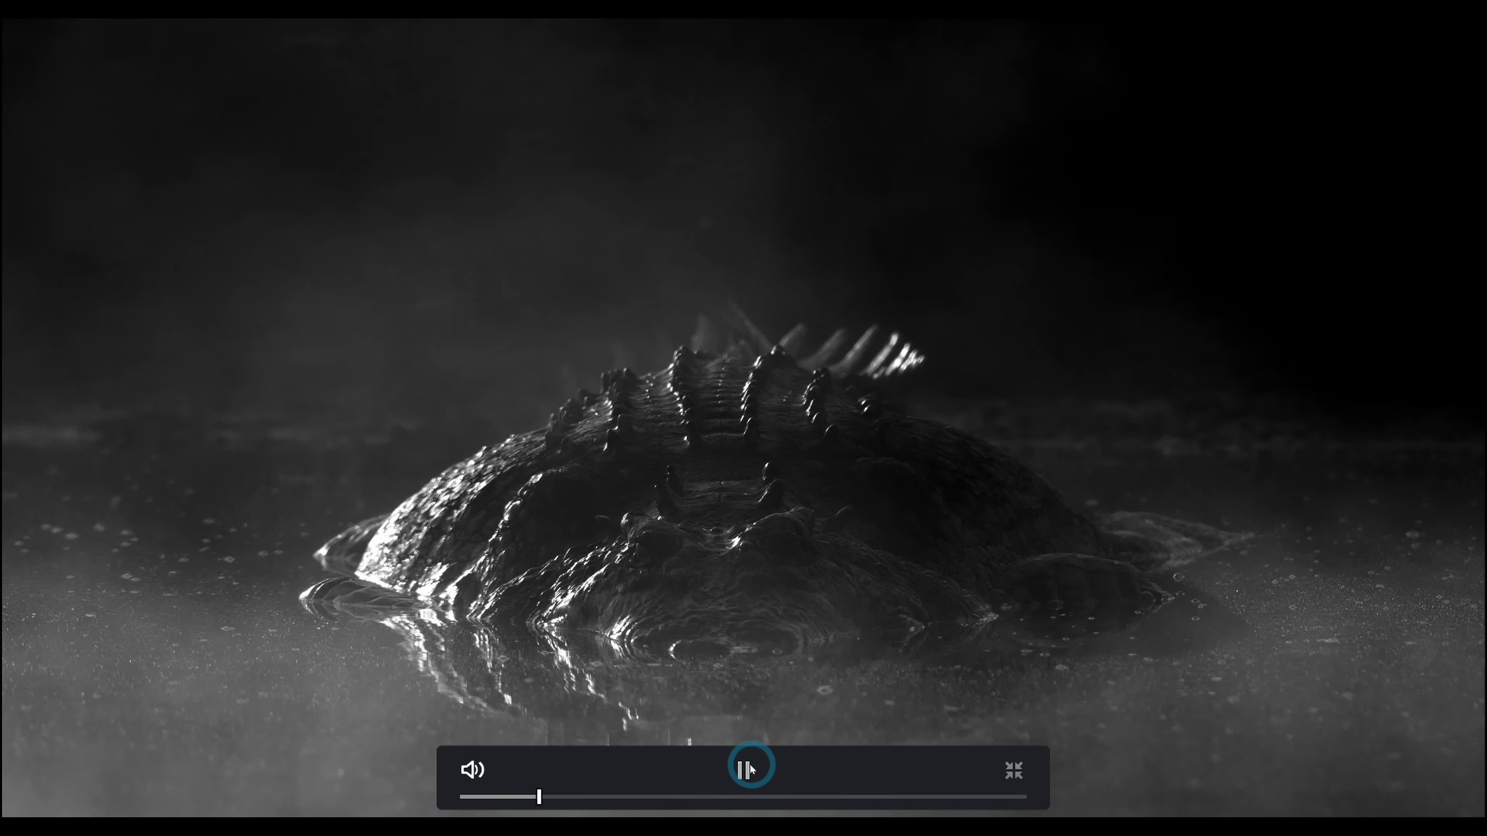
Step: Scrub the full-screen preview back and forth to check the fog, then exit full screen
drag(690, 793, 558, 798)
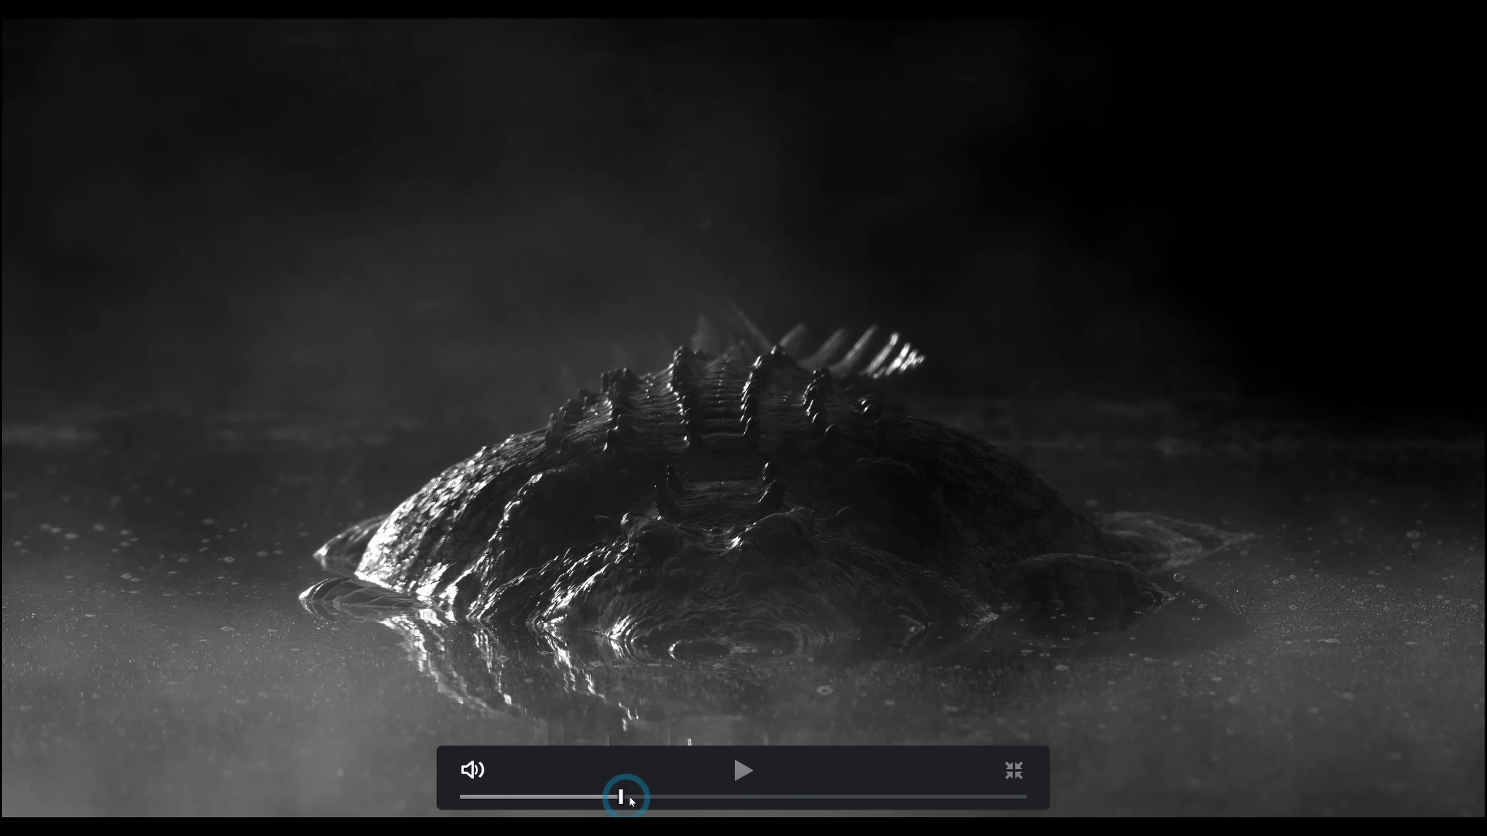
drag(731, 803, 525, 797)
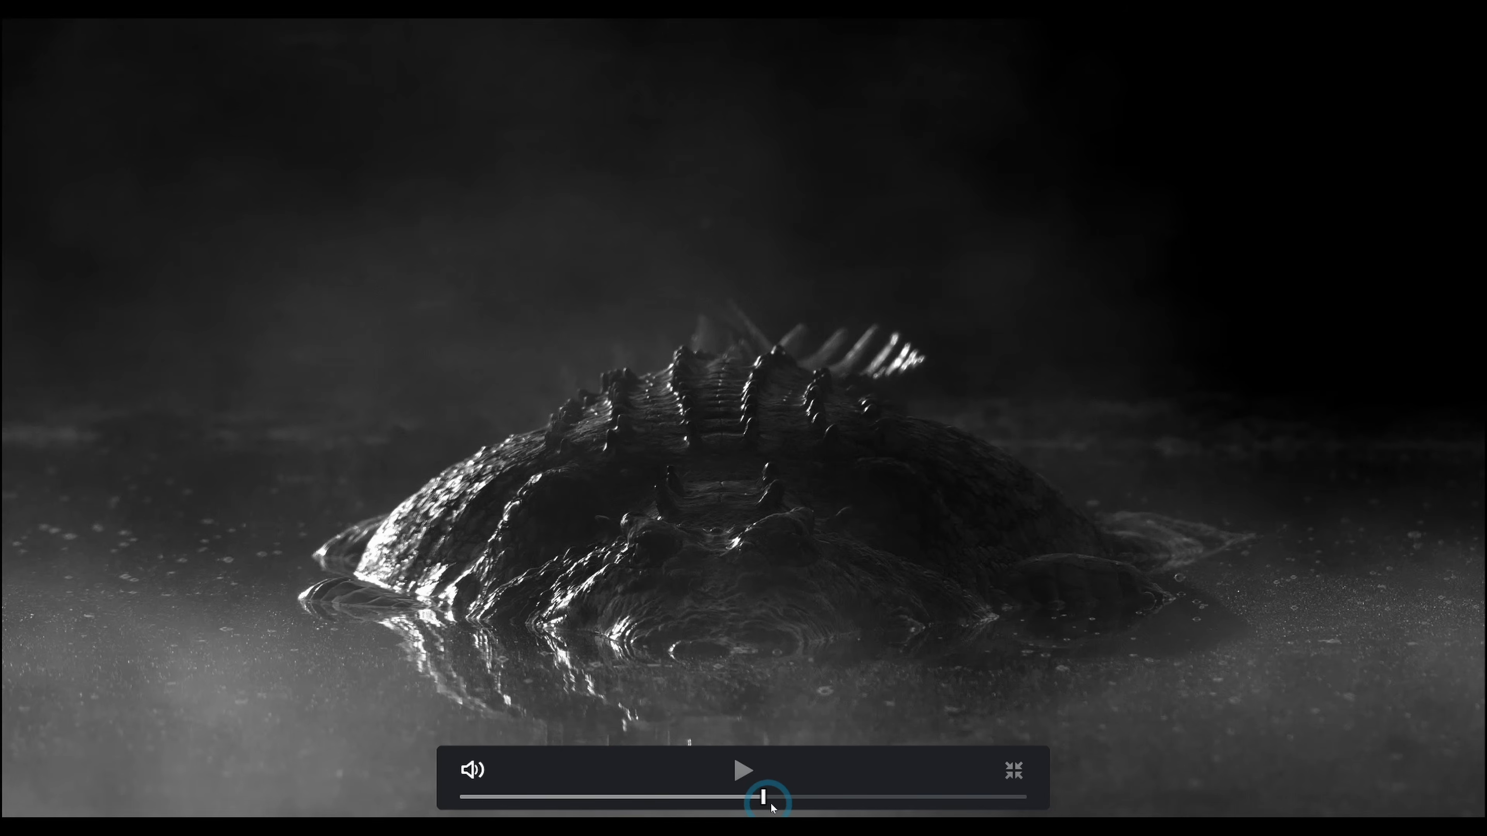
drag(846, 803, 882, 802)
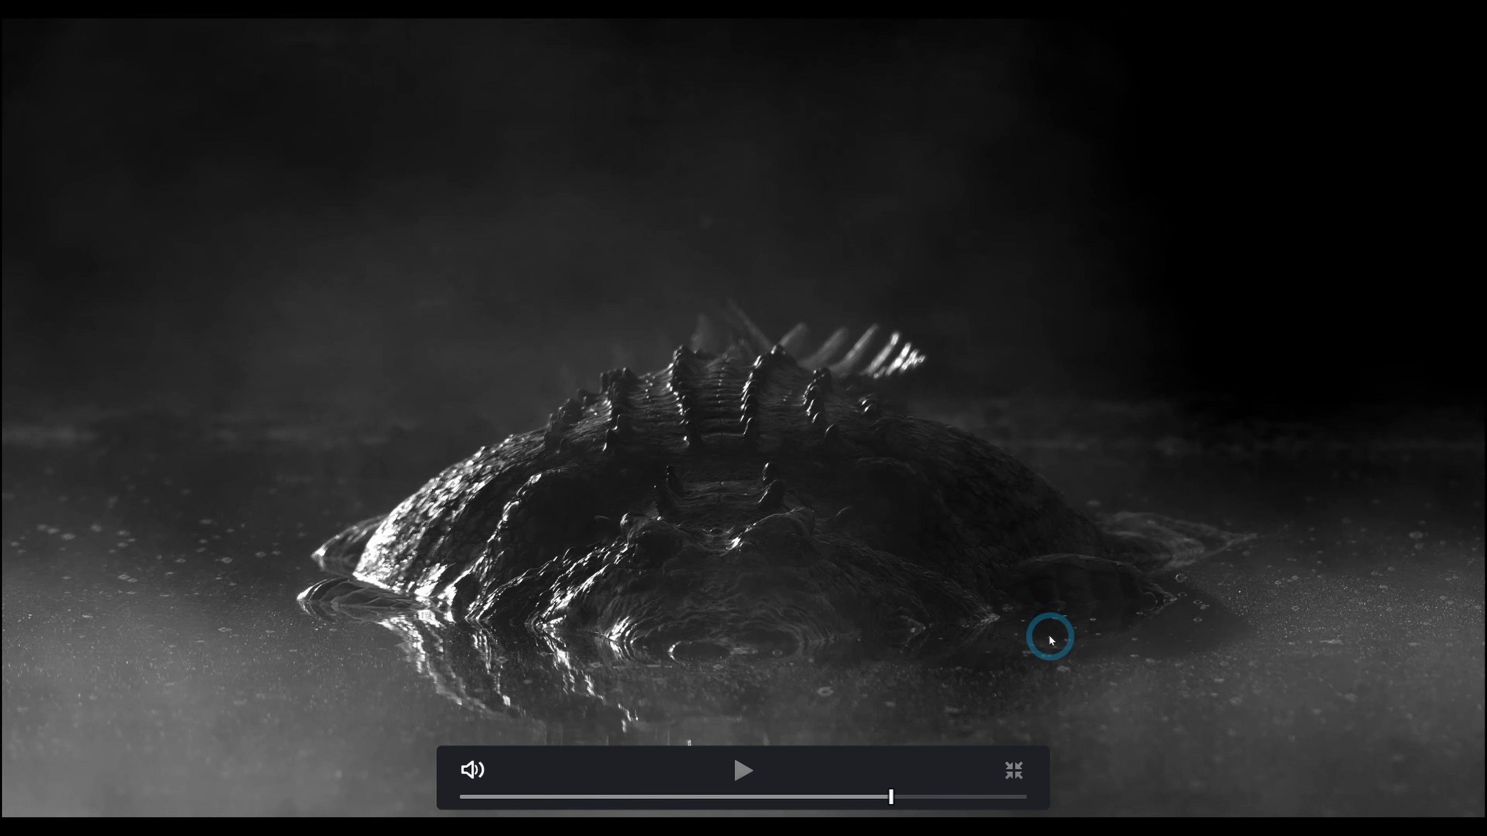
key(Escape)
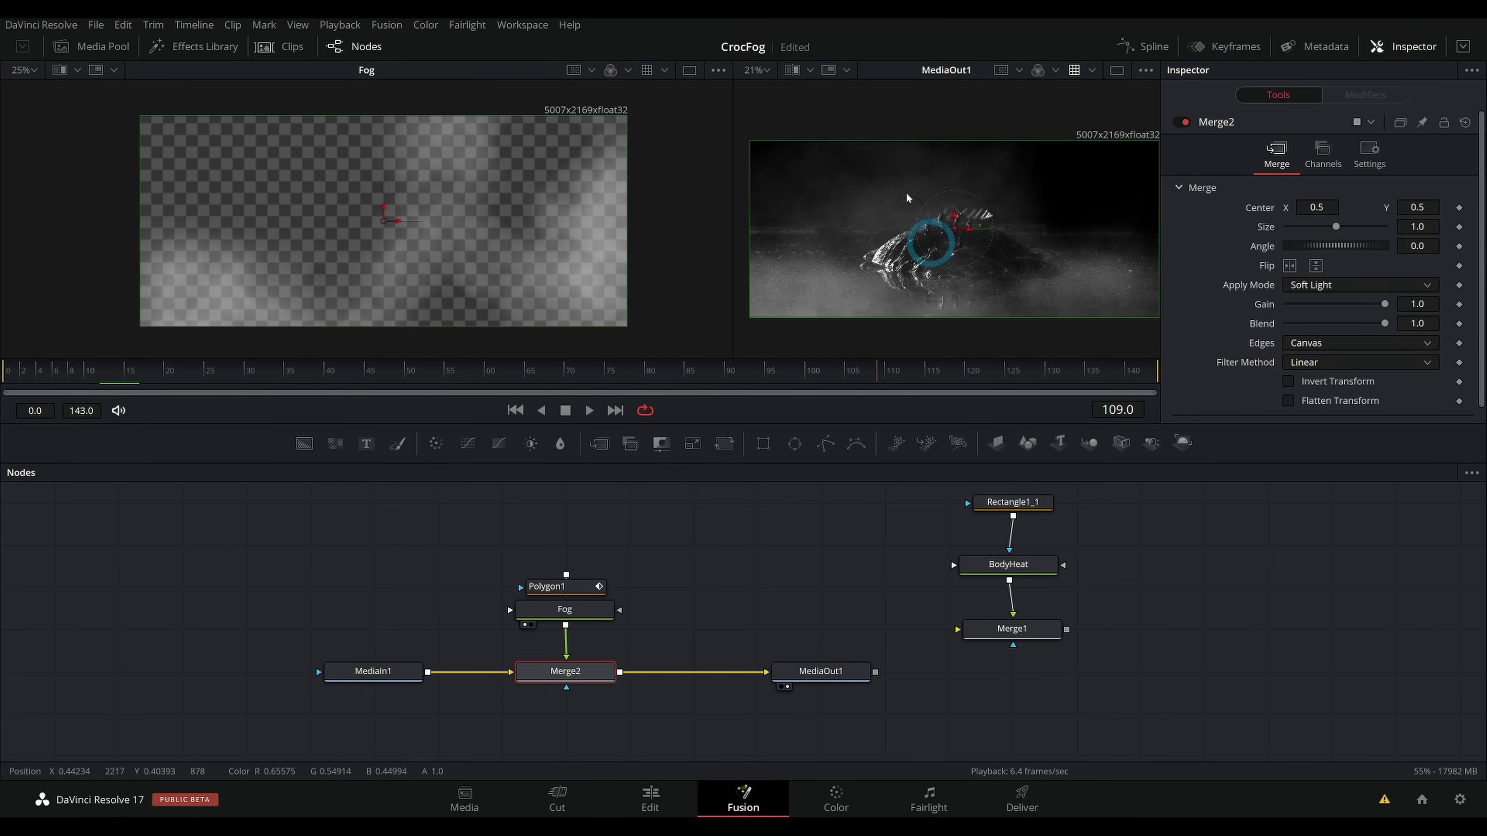
Step: Undo the earlier merge and wire BodyHeat's output into the main composite via Merge1
key(ctrl+z)
key(ctrl+z)
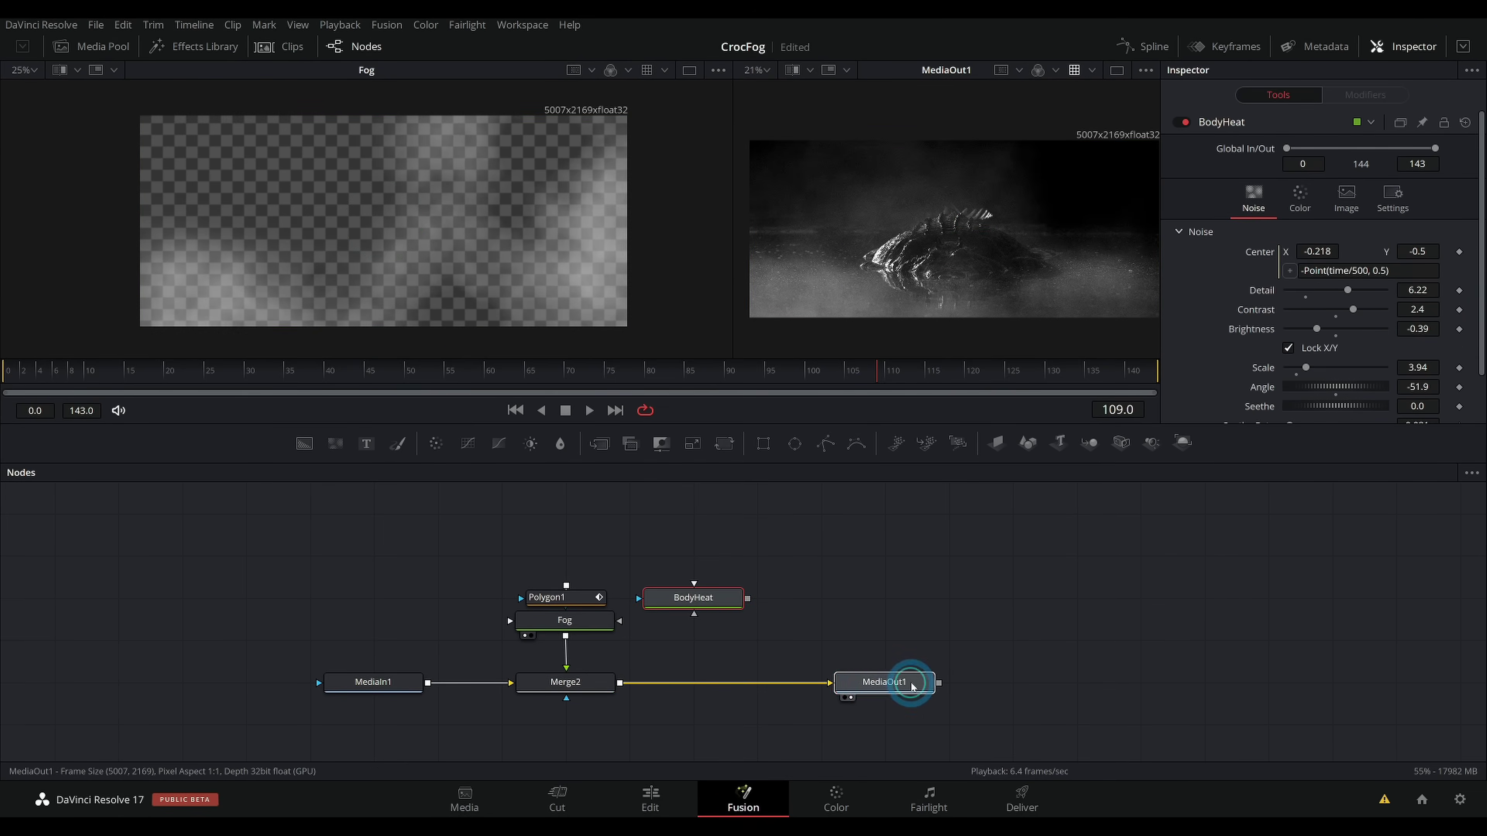
drag(912, 686, 976, 686)
drag(690, 598, 622, 683)
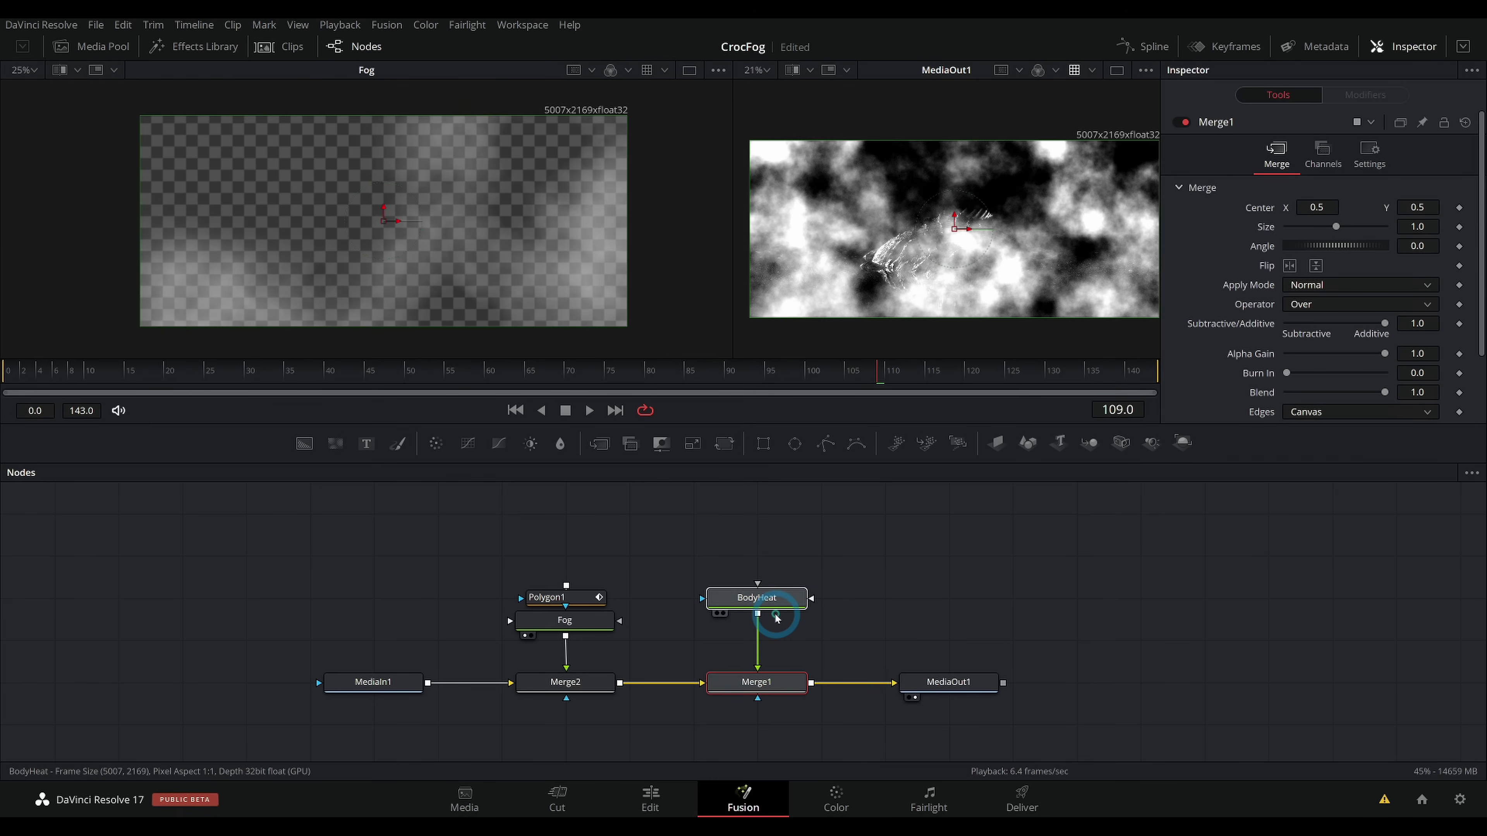
Step: Re-apply BodyHeat's time/500 Center drift expression and set Detail 6.46 and Scale 4.88
click(776, 606)
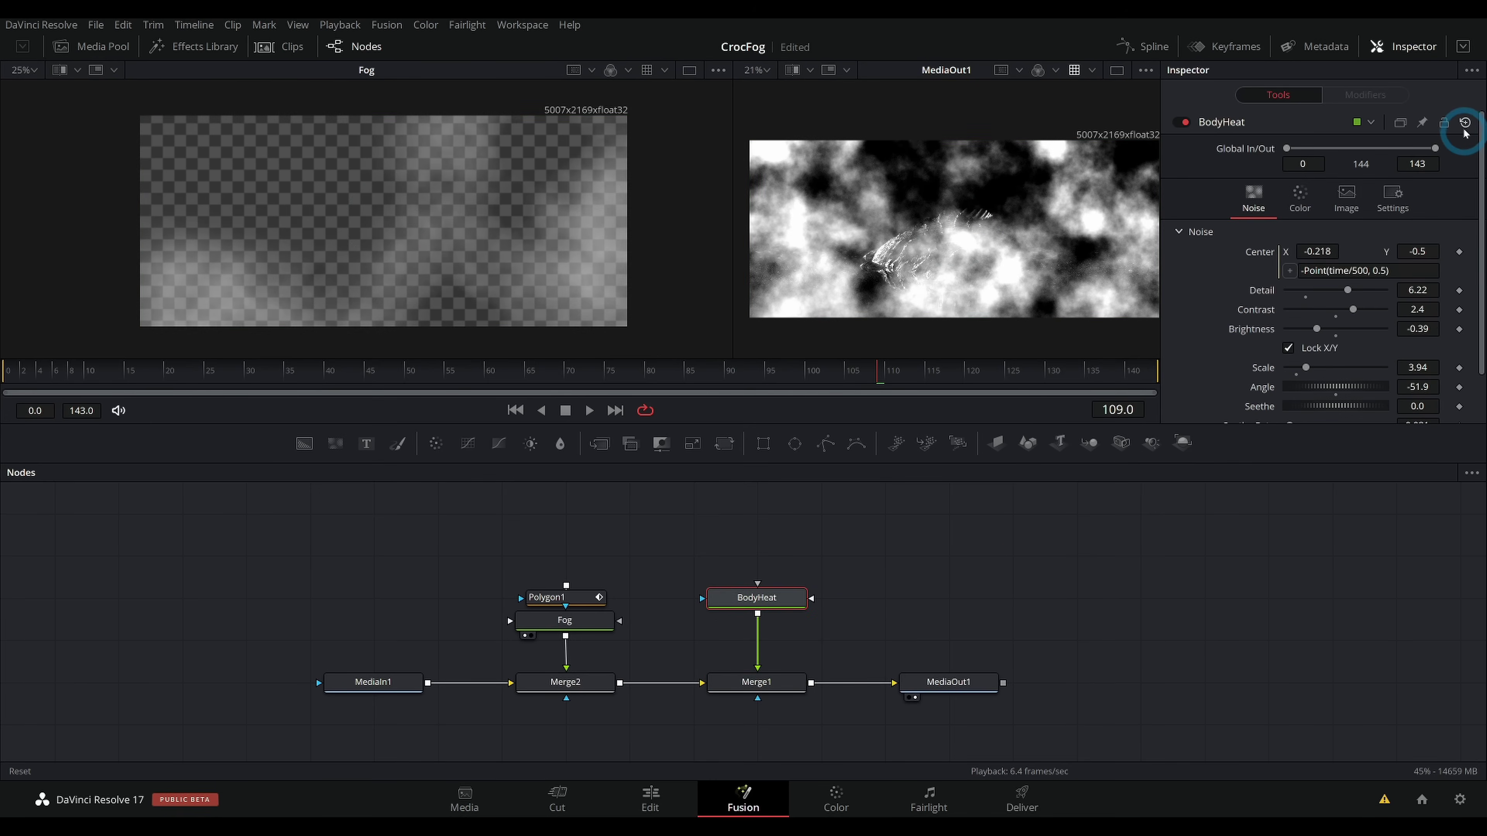
triple_click(1364, 271)
key(ctrl+c)
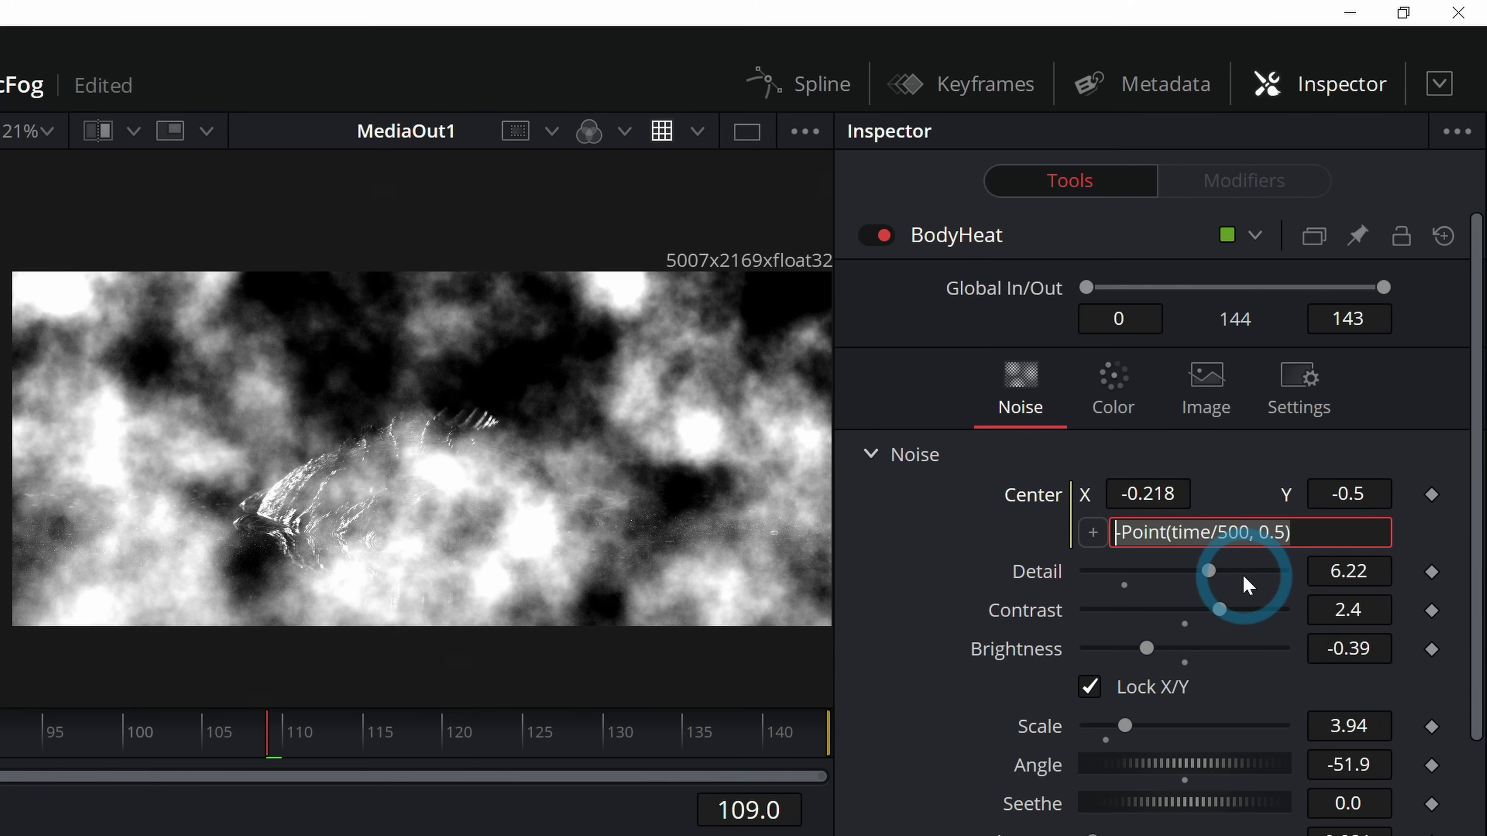
key(BackSpace)
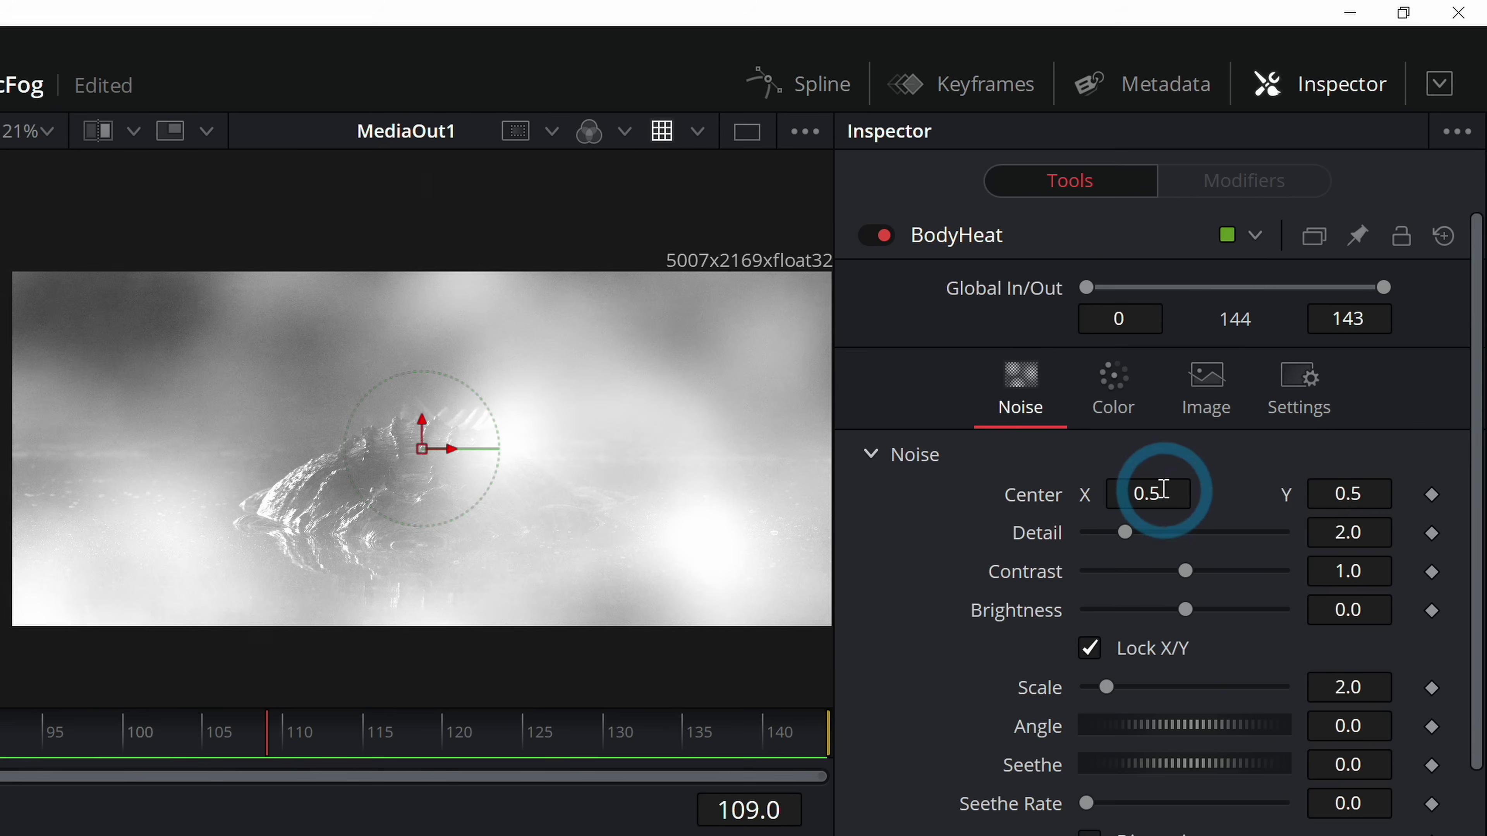
click(1147, 493)
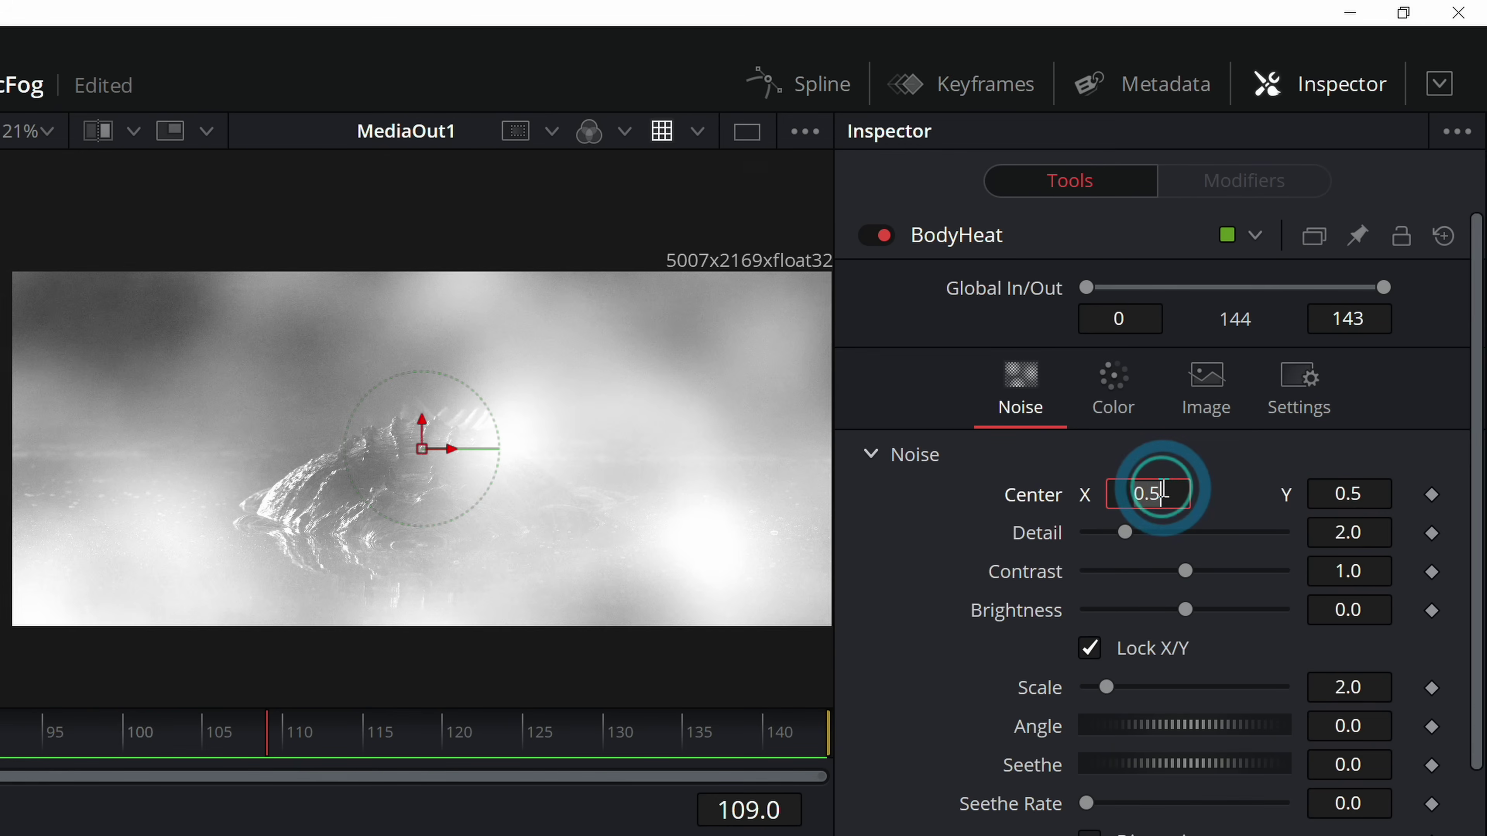
key(ctrl+v)
click(1026, 560)
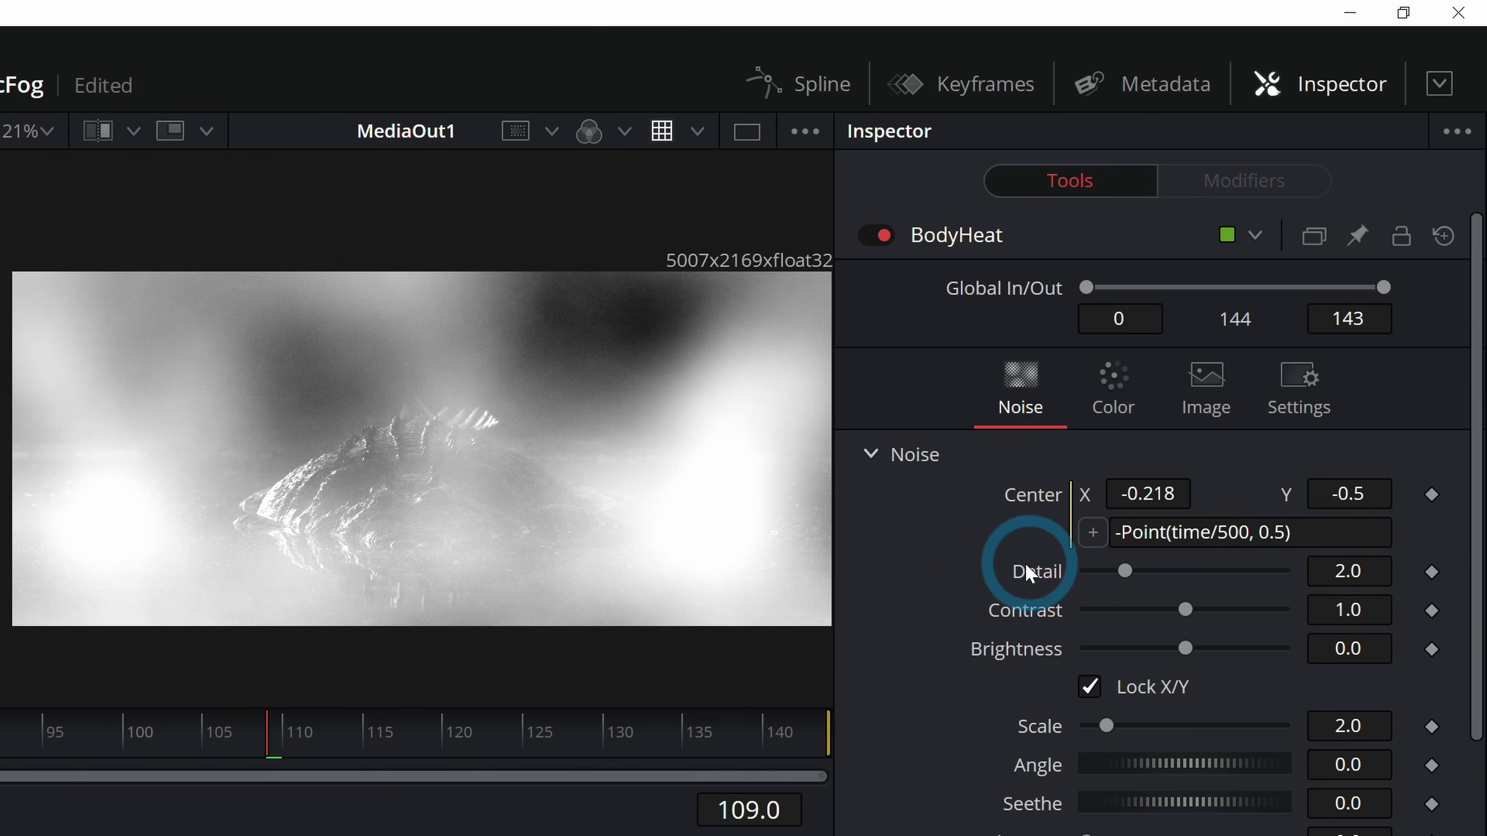
drag(1124, 571, 1172, 613)
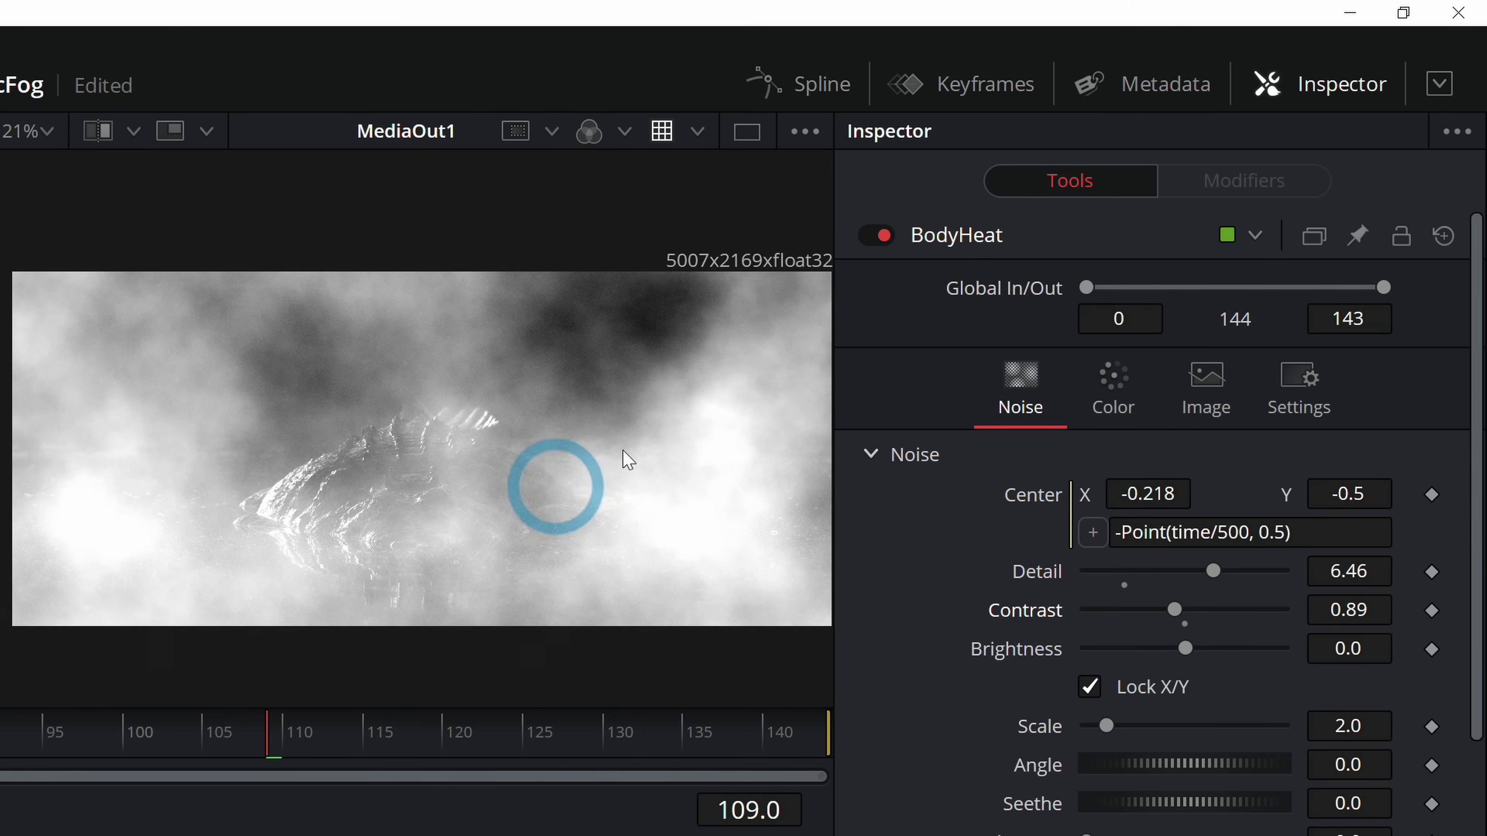
drag(1106, 727, 1136, 733)
Step: Lower Merge1's Blend to 0.102 so the mist is only a faint haze
scroll(1134, 725, down, 2)
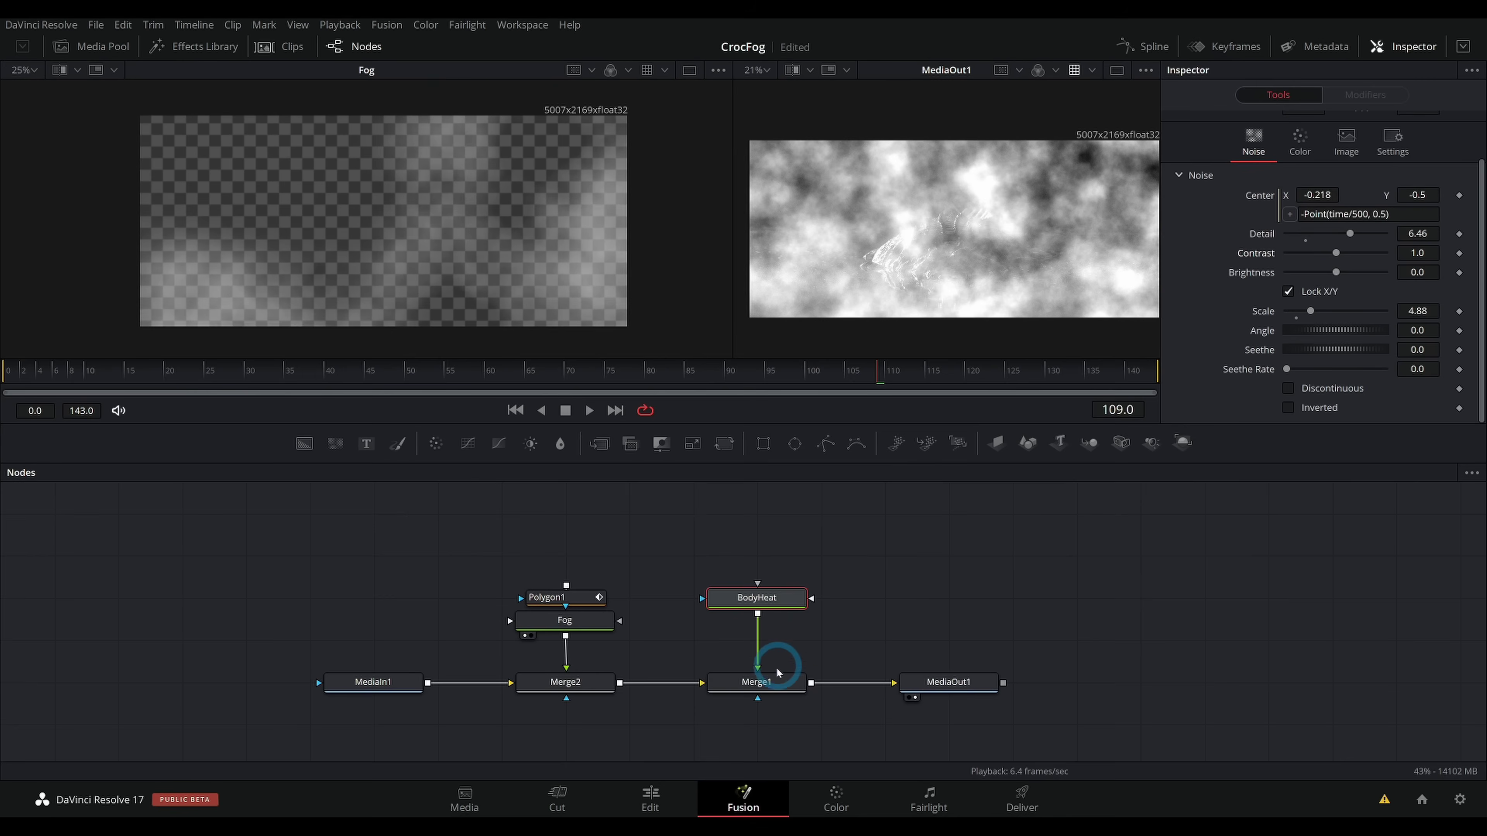
click(772, 681)
click(1171, 406)
drag(1384, 336, 1302, 344)
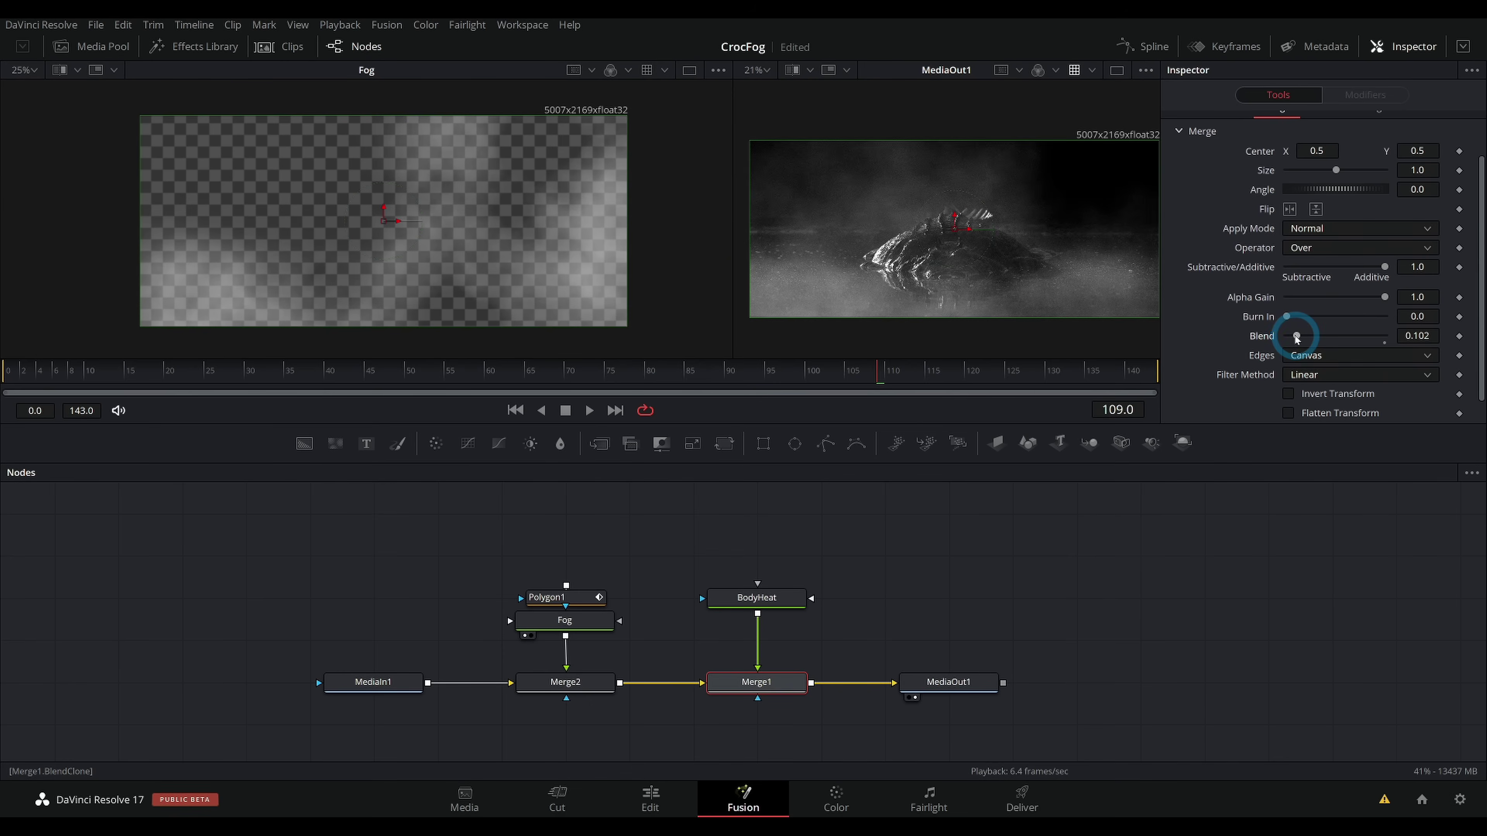
Step: Draw a Polygon mask outlining the crocodile on BodyHeat and soften its edge
click(779, 598)
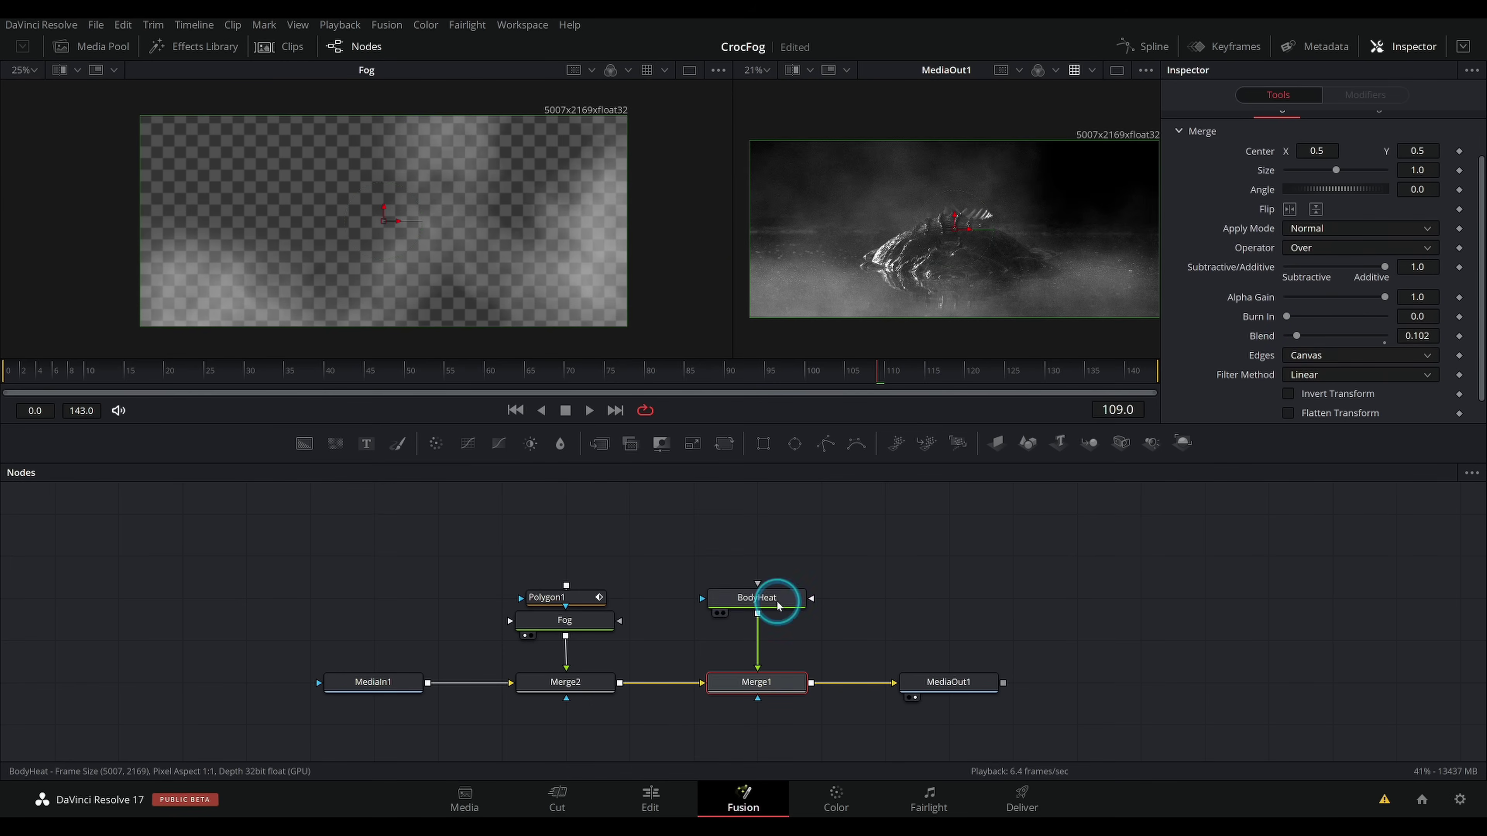
click(827, 450)
click(886, 259)
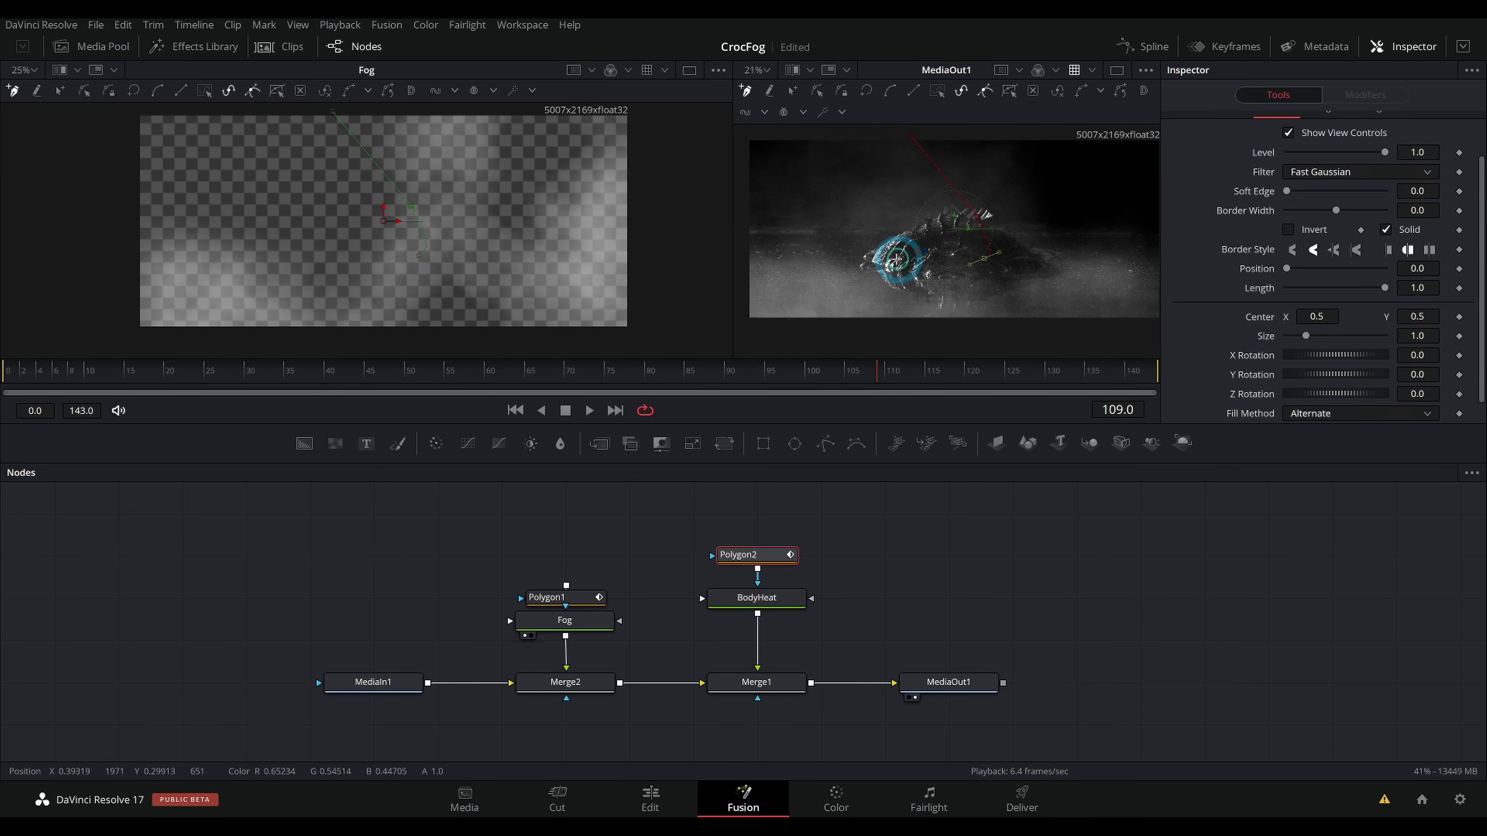
click(810, 228)
click(978, 216)
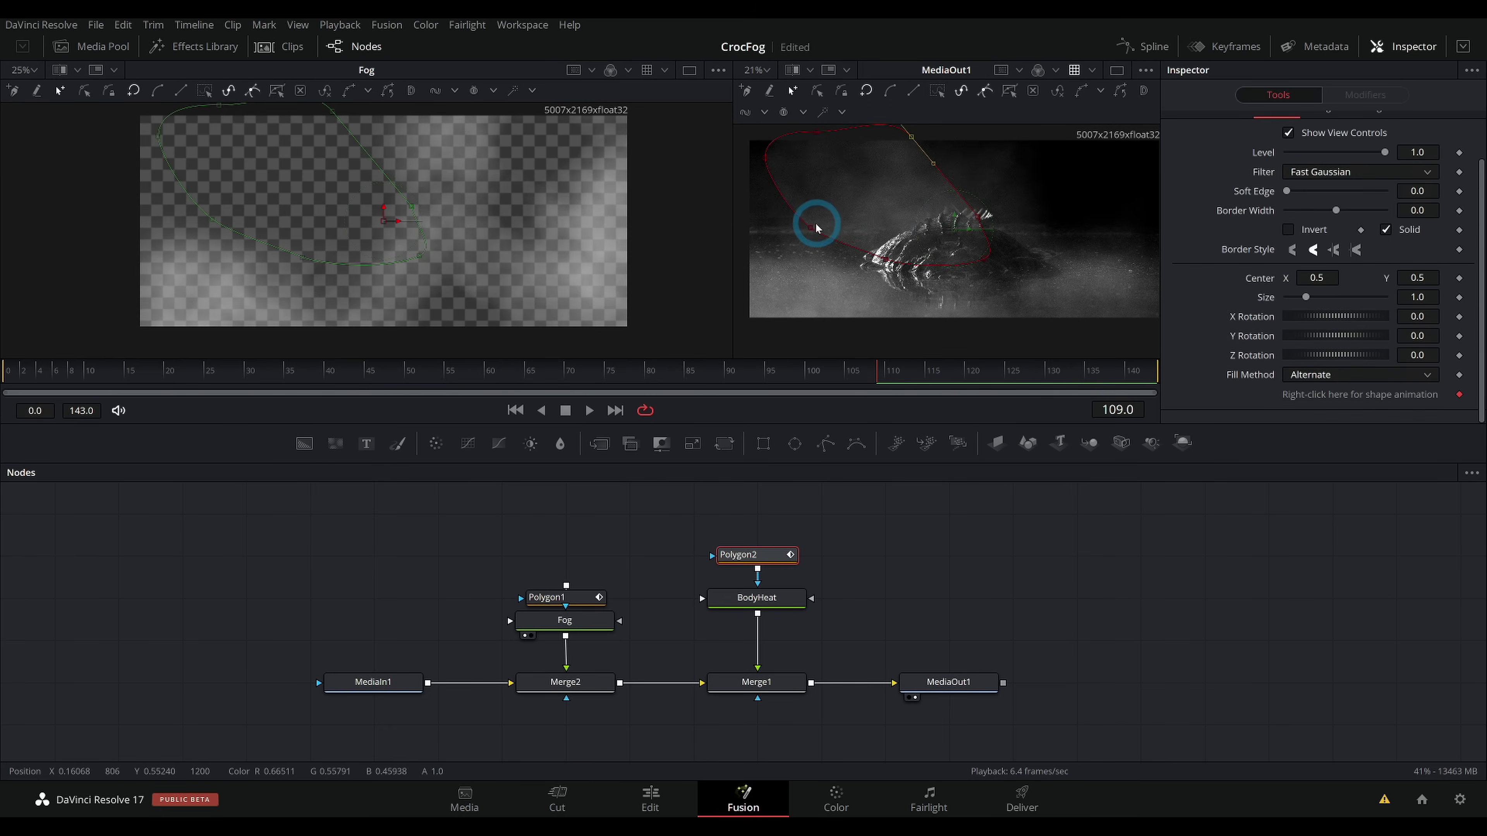
drag(810, 228, 830, 227)
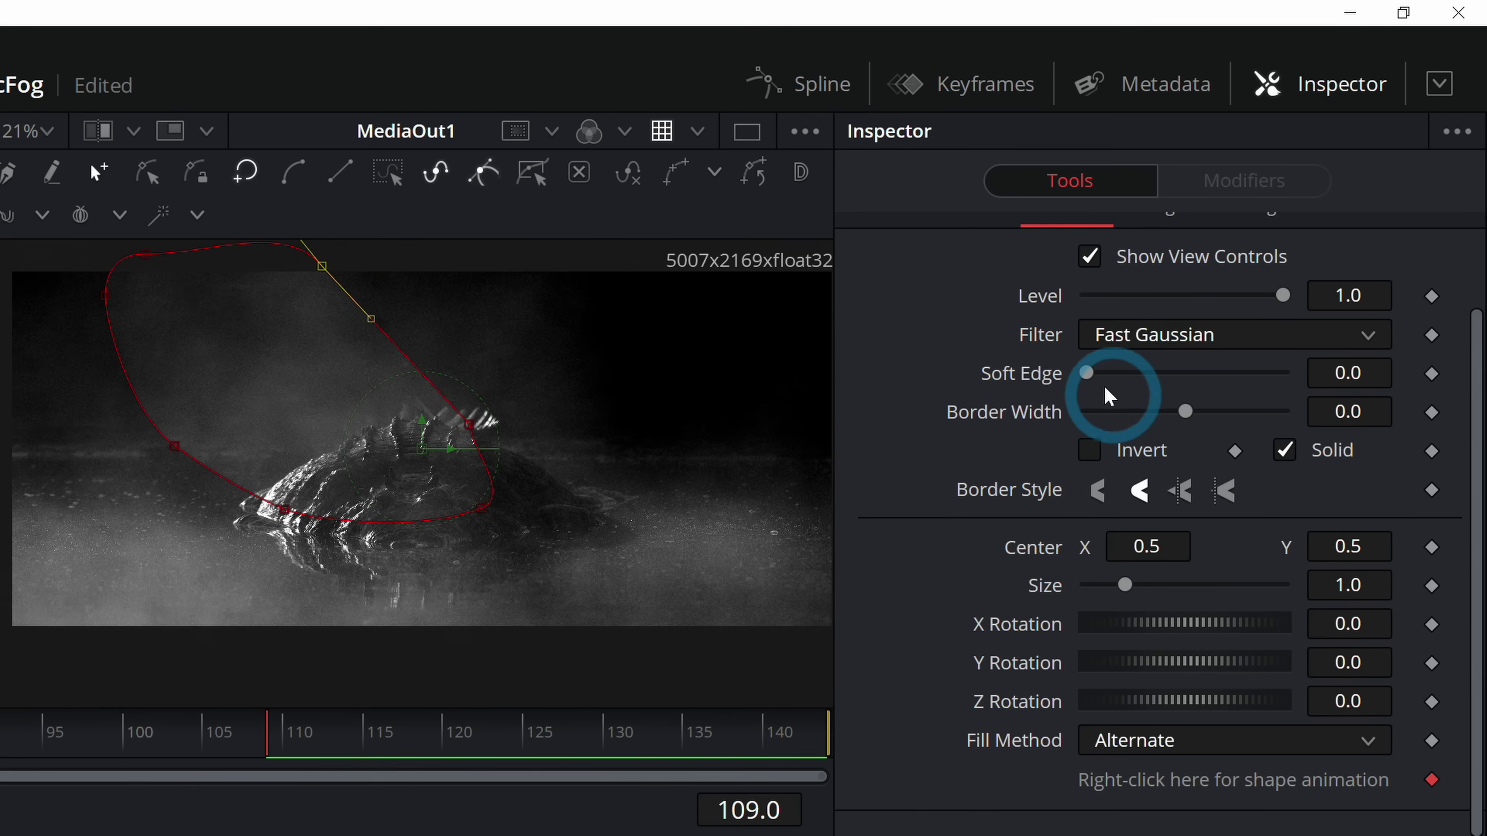
drag(1109, 396, 1138, 378)
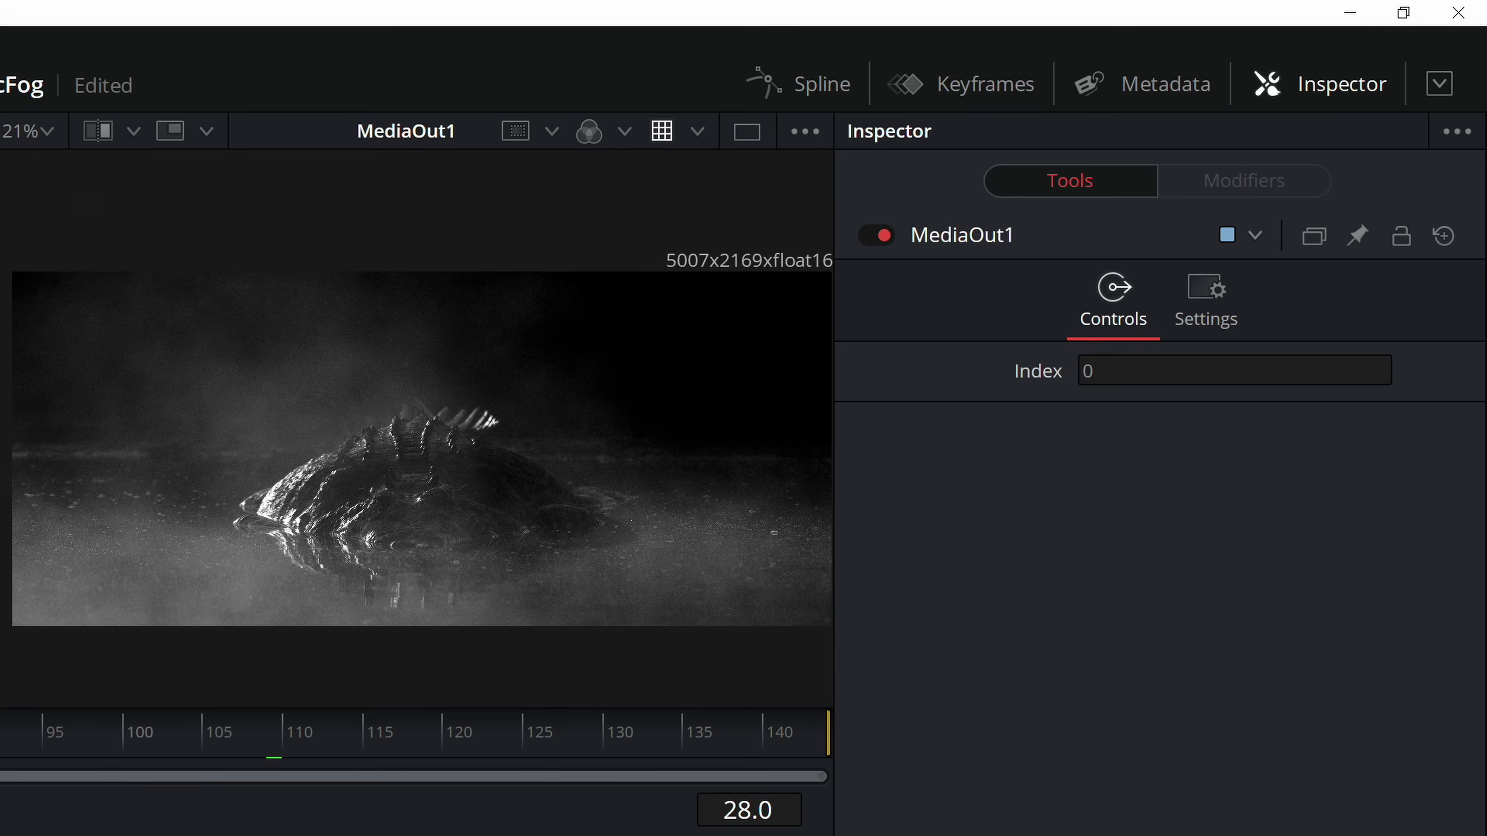
Step: Change BodyHeat's Center expression to -Point(time/300, 0.5) and replay the result from the start
click(763, 475)
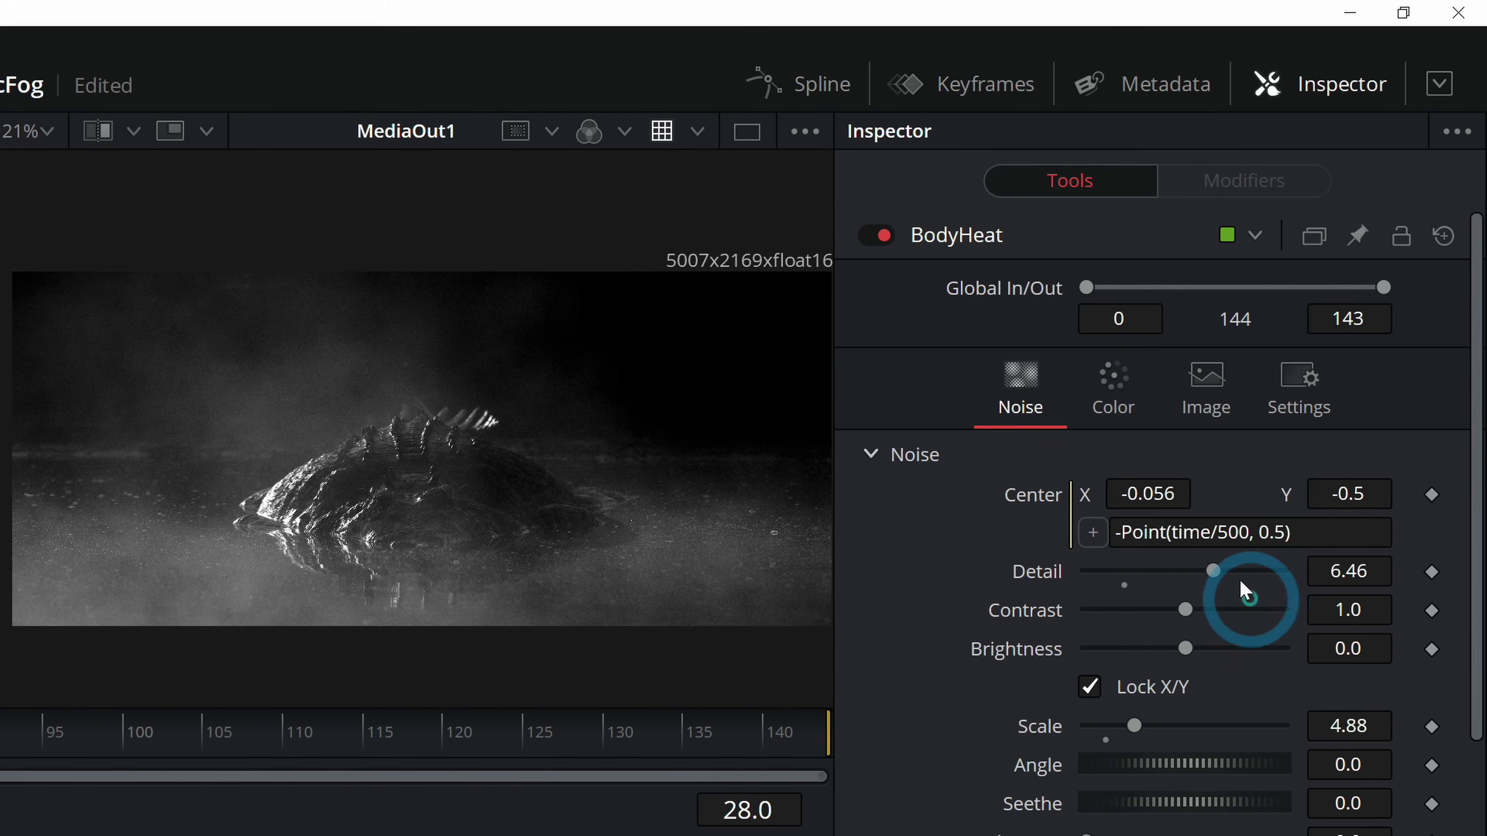
click(1221, 534)
key(BackSpace)
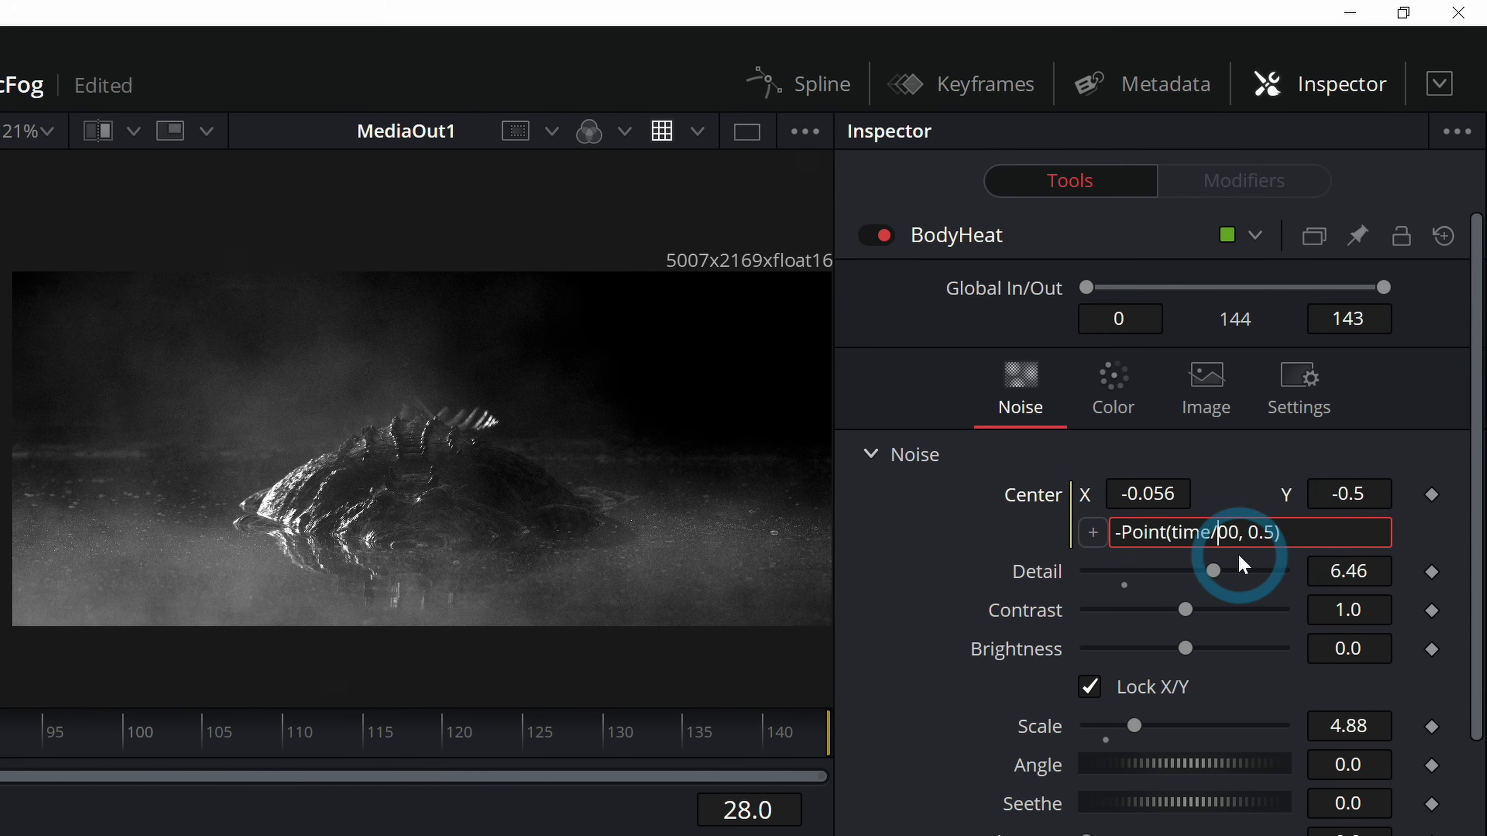
text(3)
key(Return)
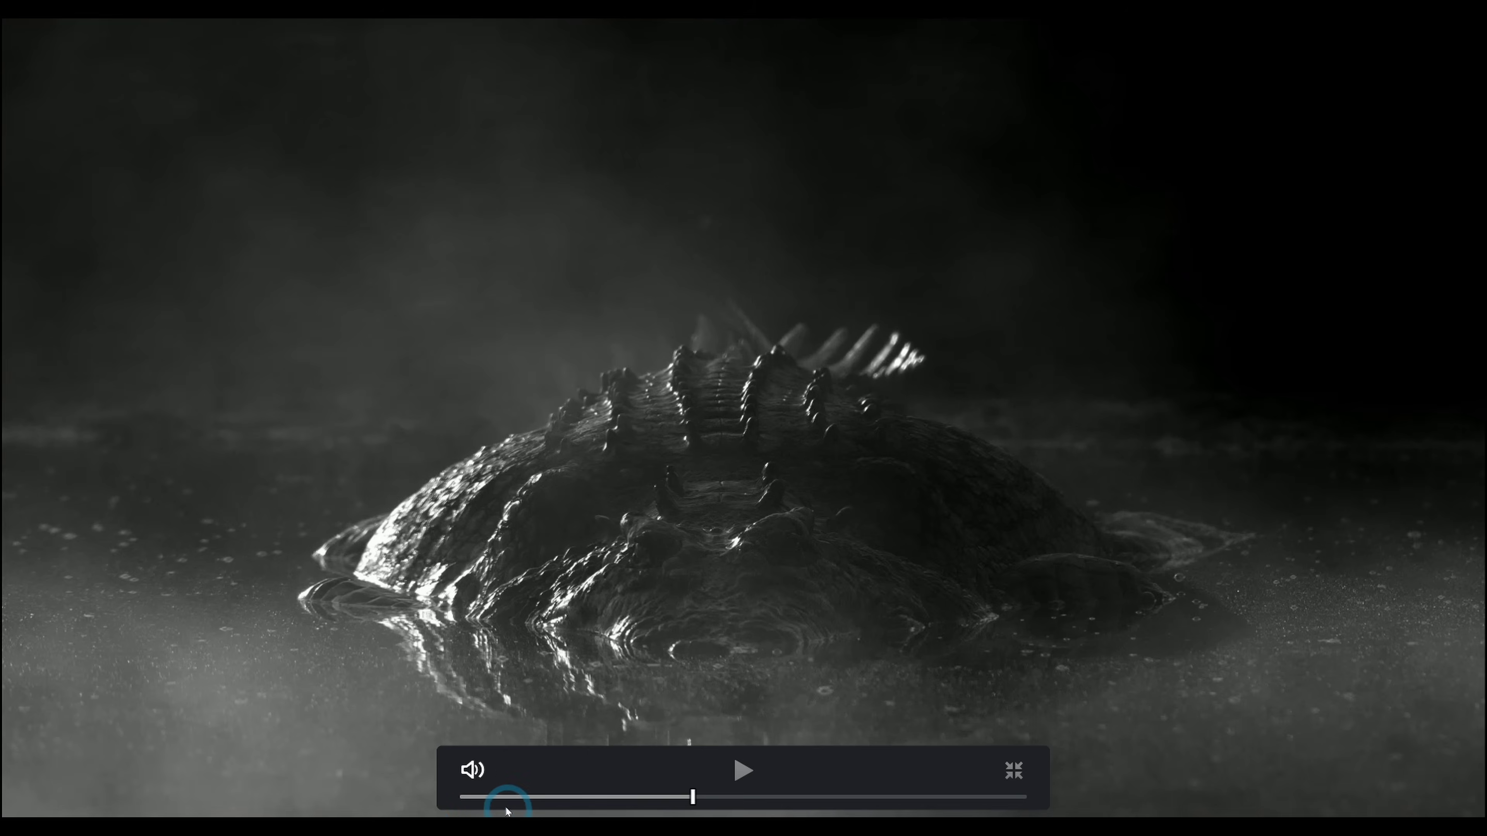
drag(504, 797, 462, 797)
click(735, 769)
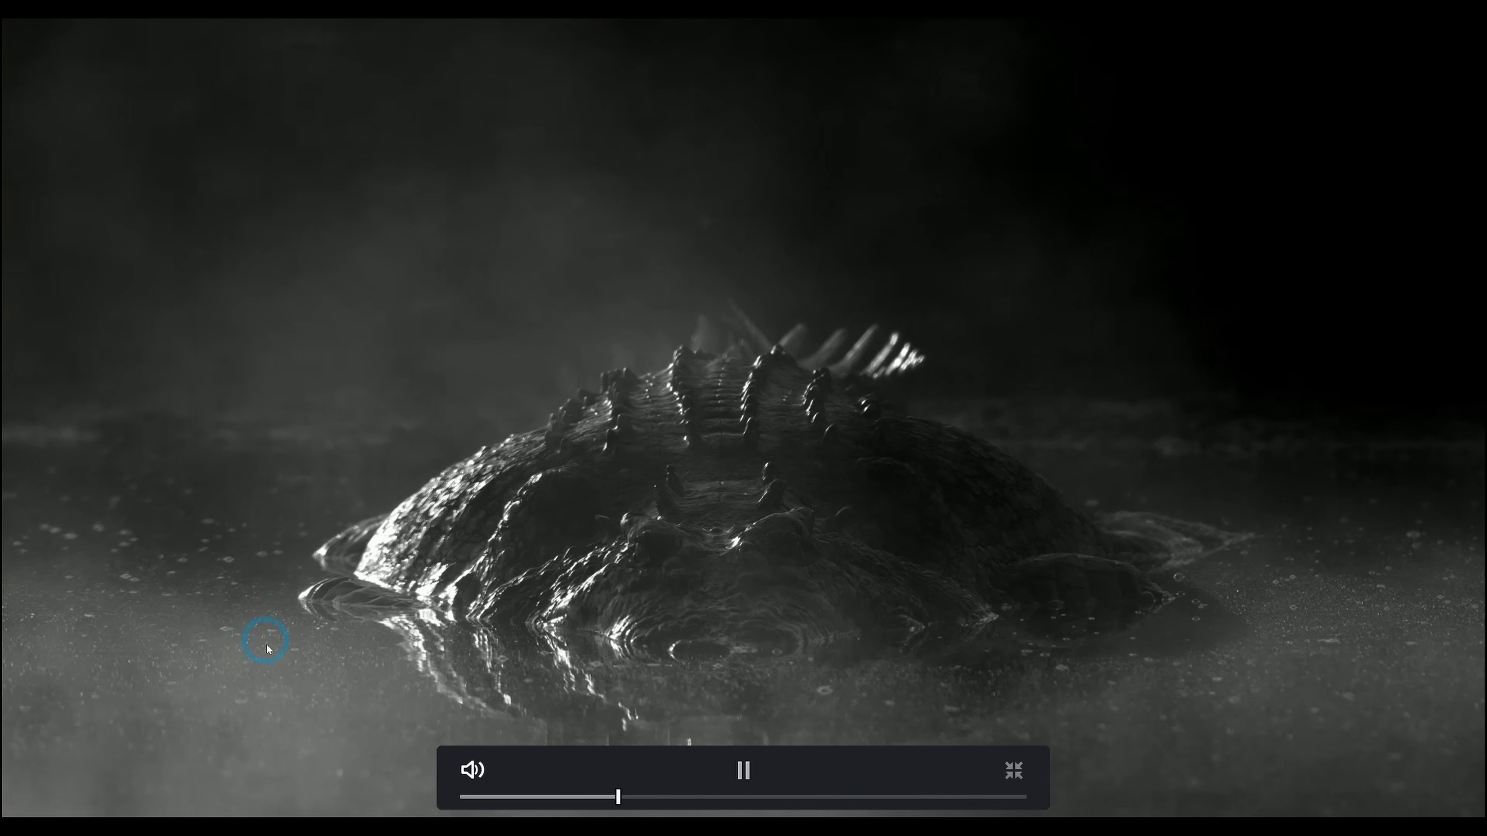
click(739, 774)
drag(581, 797, 902, 768)
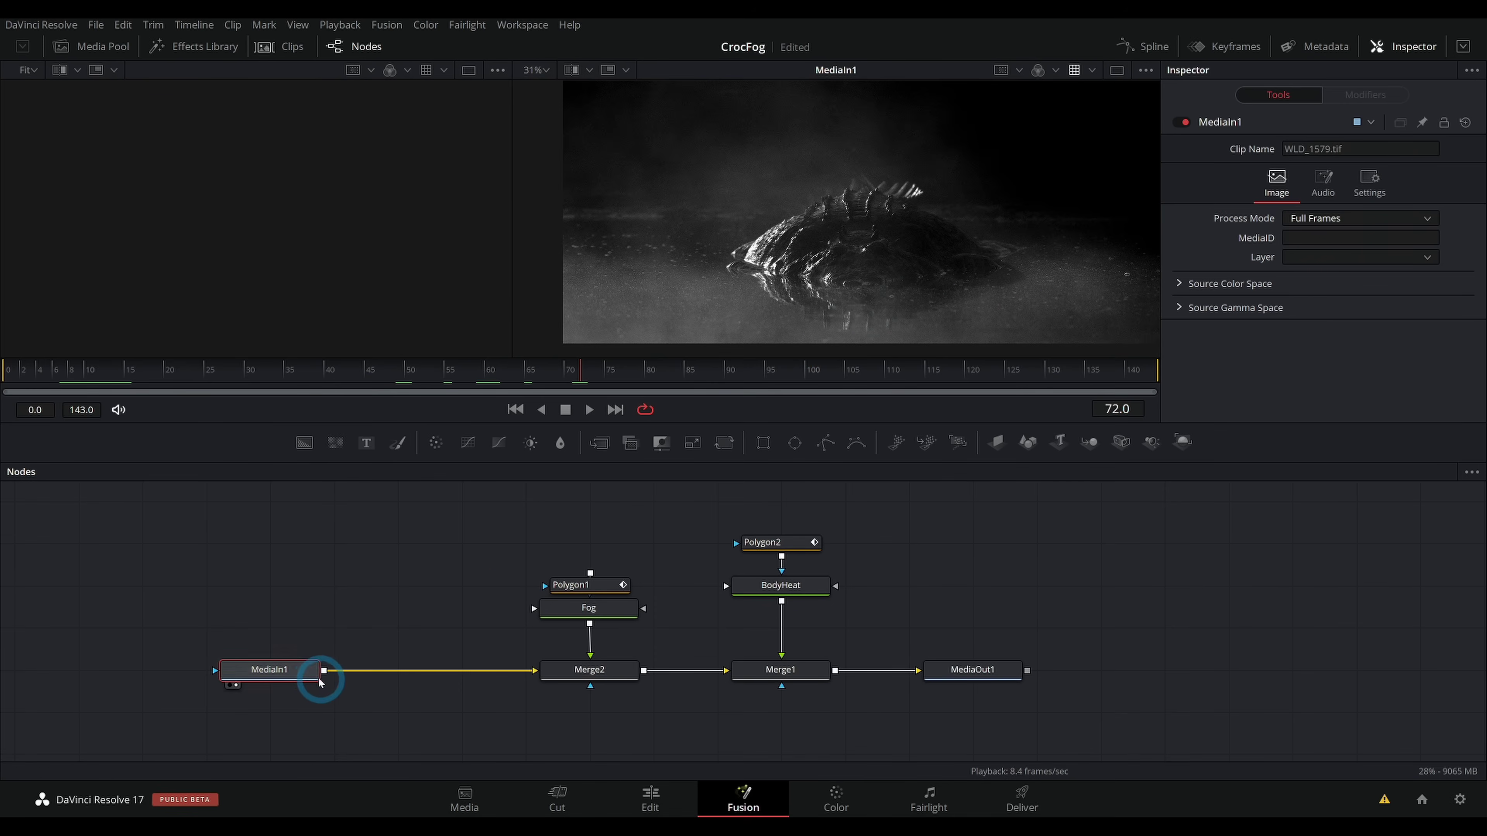
Step: Insert a Displace node right after MediaIn1 using the 'disp' tool search
click(300, 678)
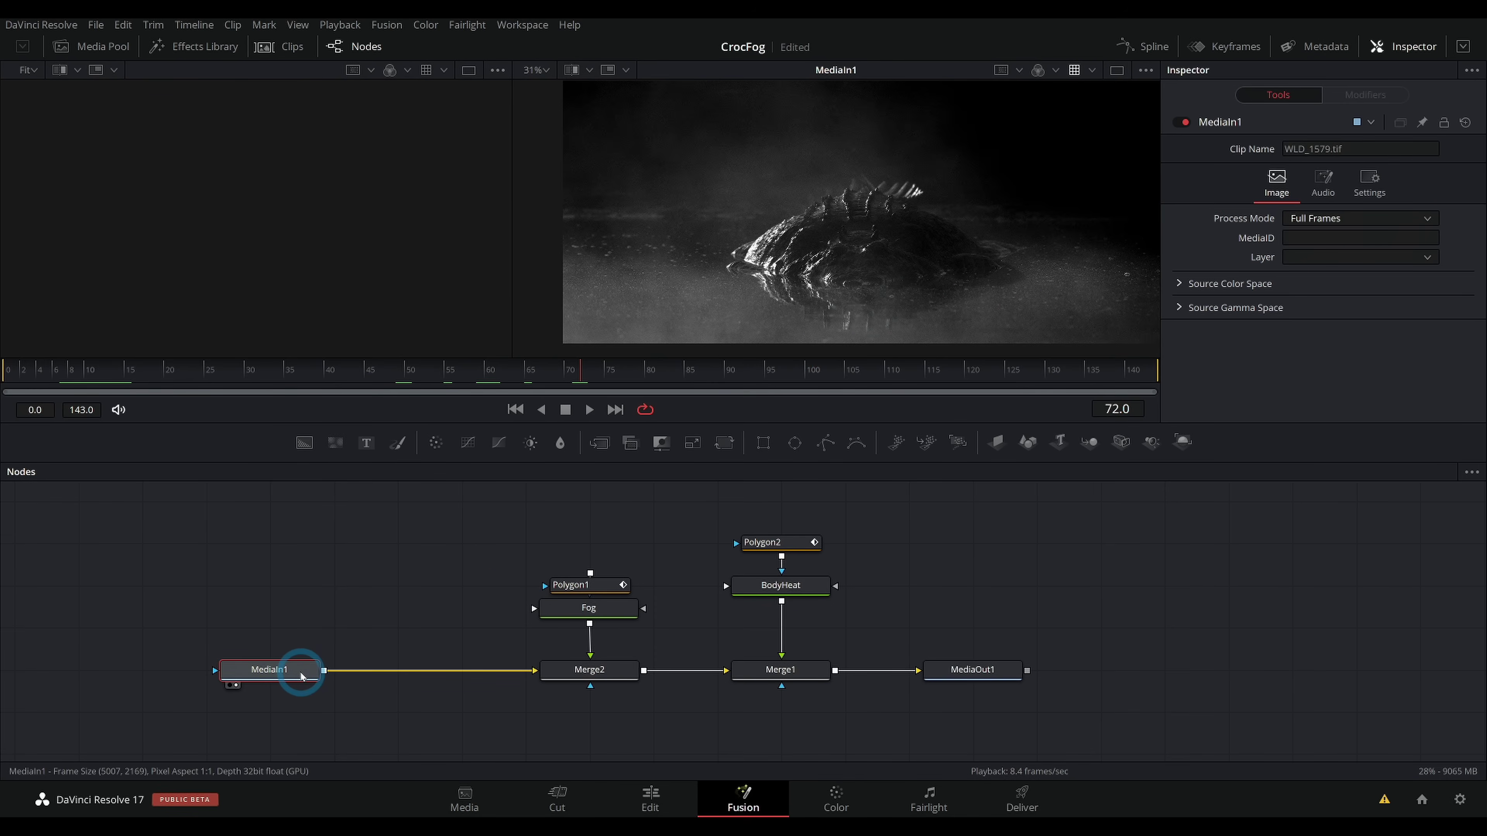
key(shift+space)
text(dis)
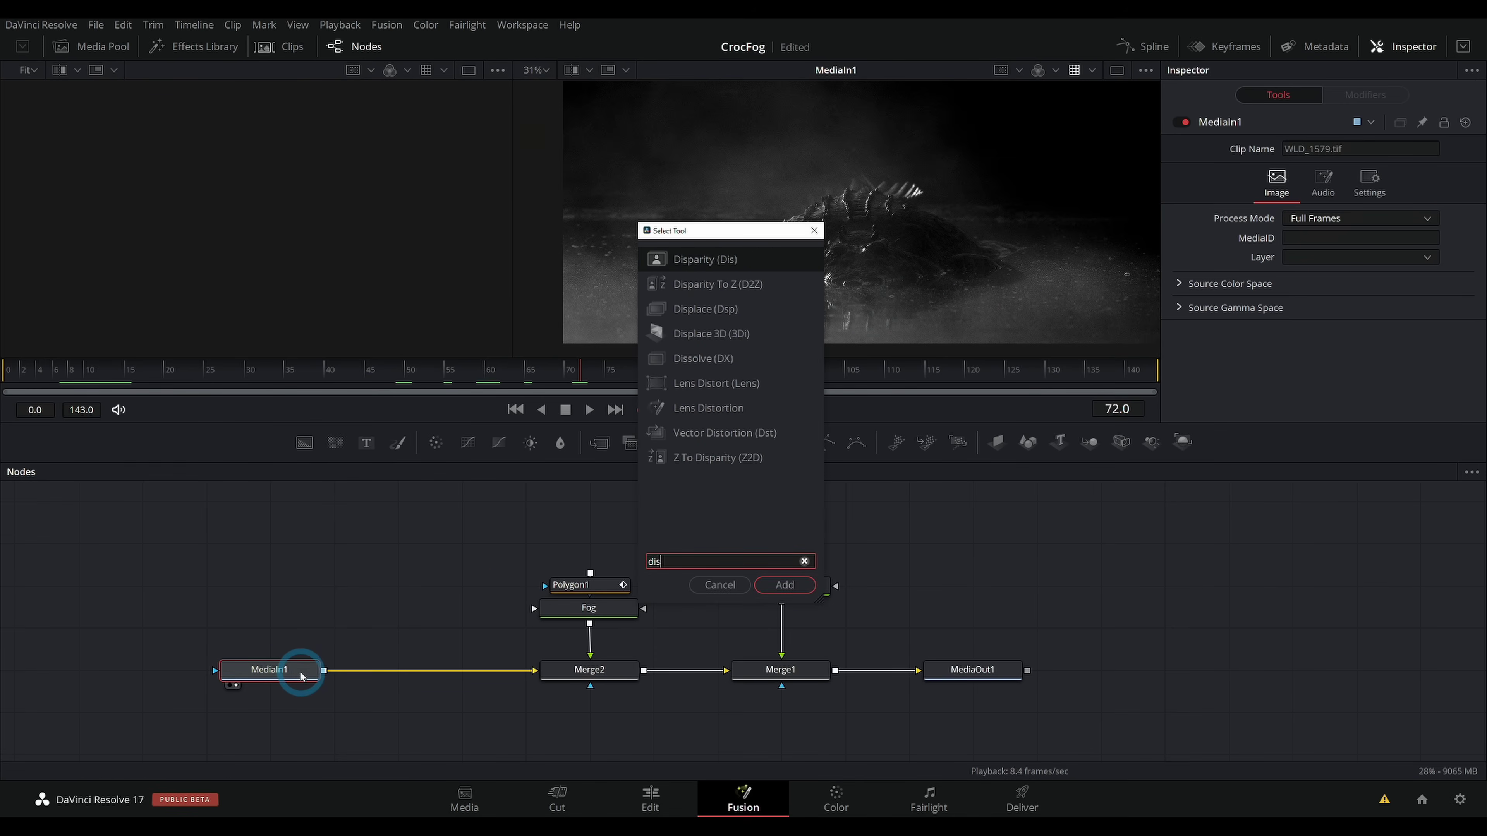
text(p)
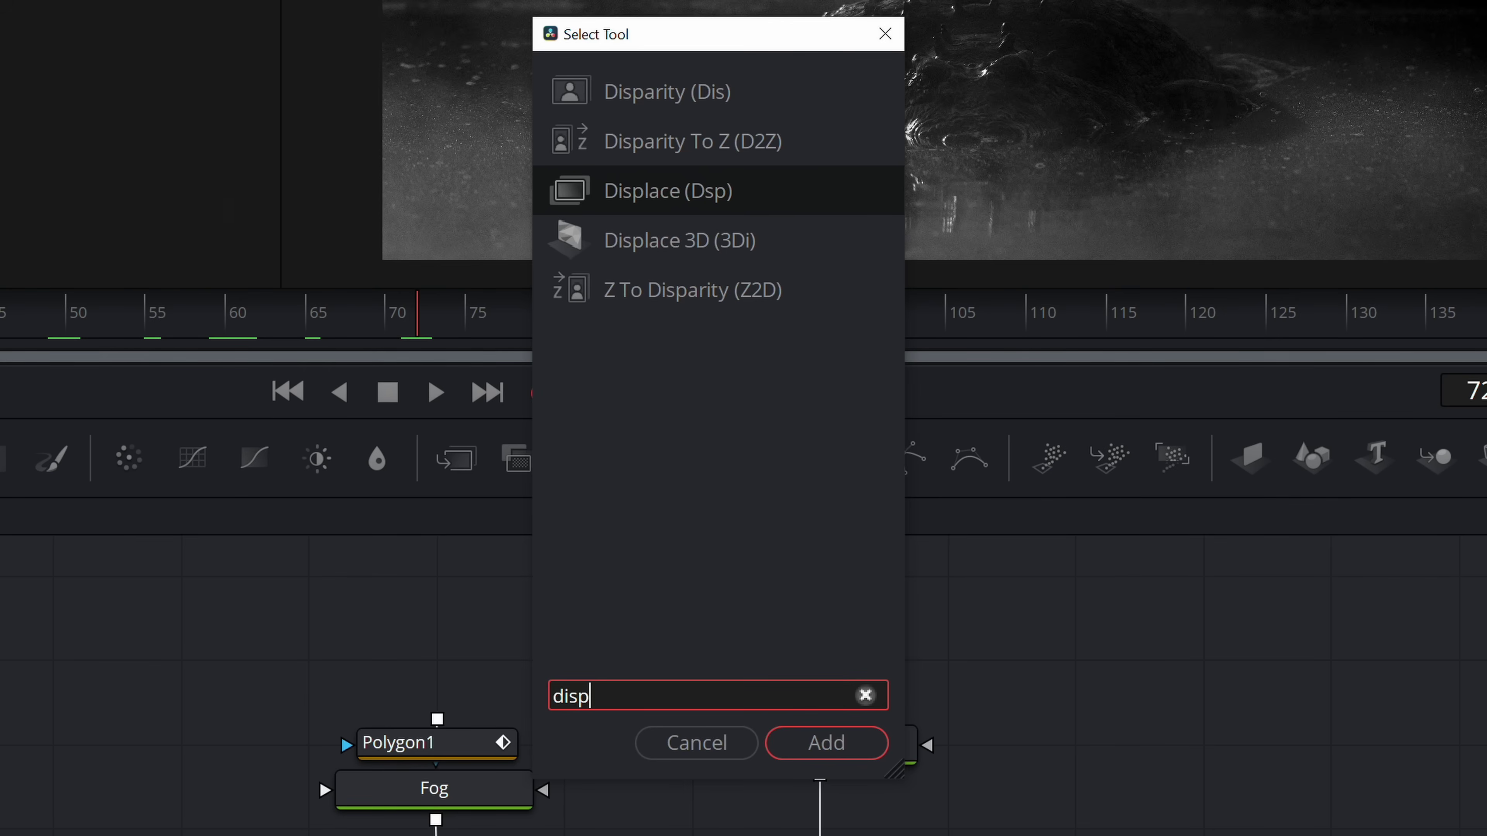
key(Return)
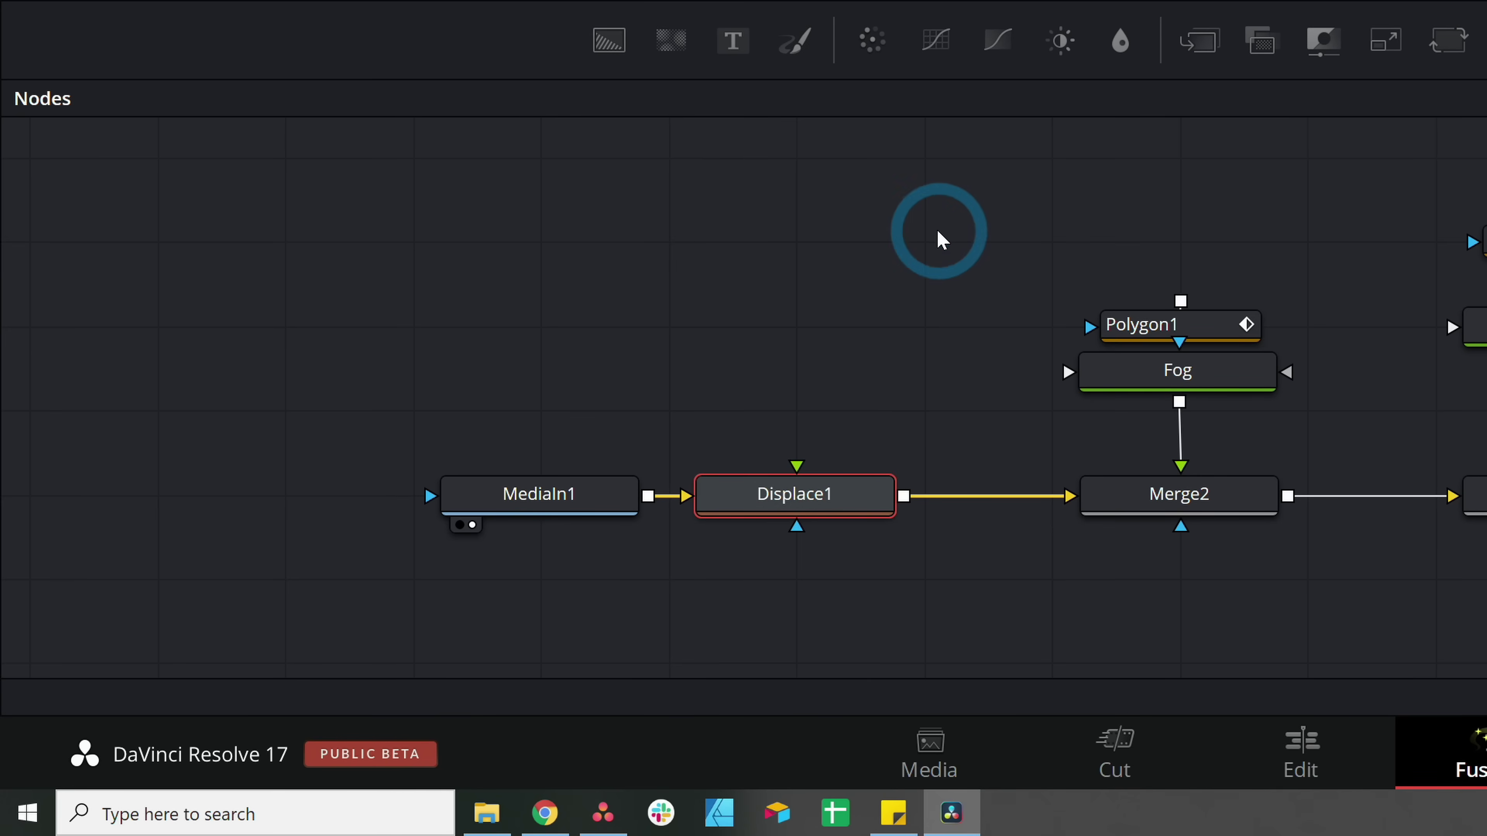
Step: Add a FastNoise node, connect it into Displace1, and show it in the viewer
drag(674, 46, 771, 328)
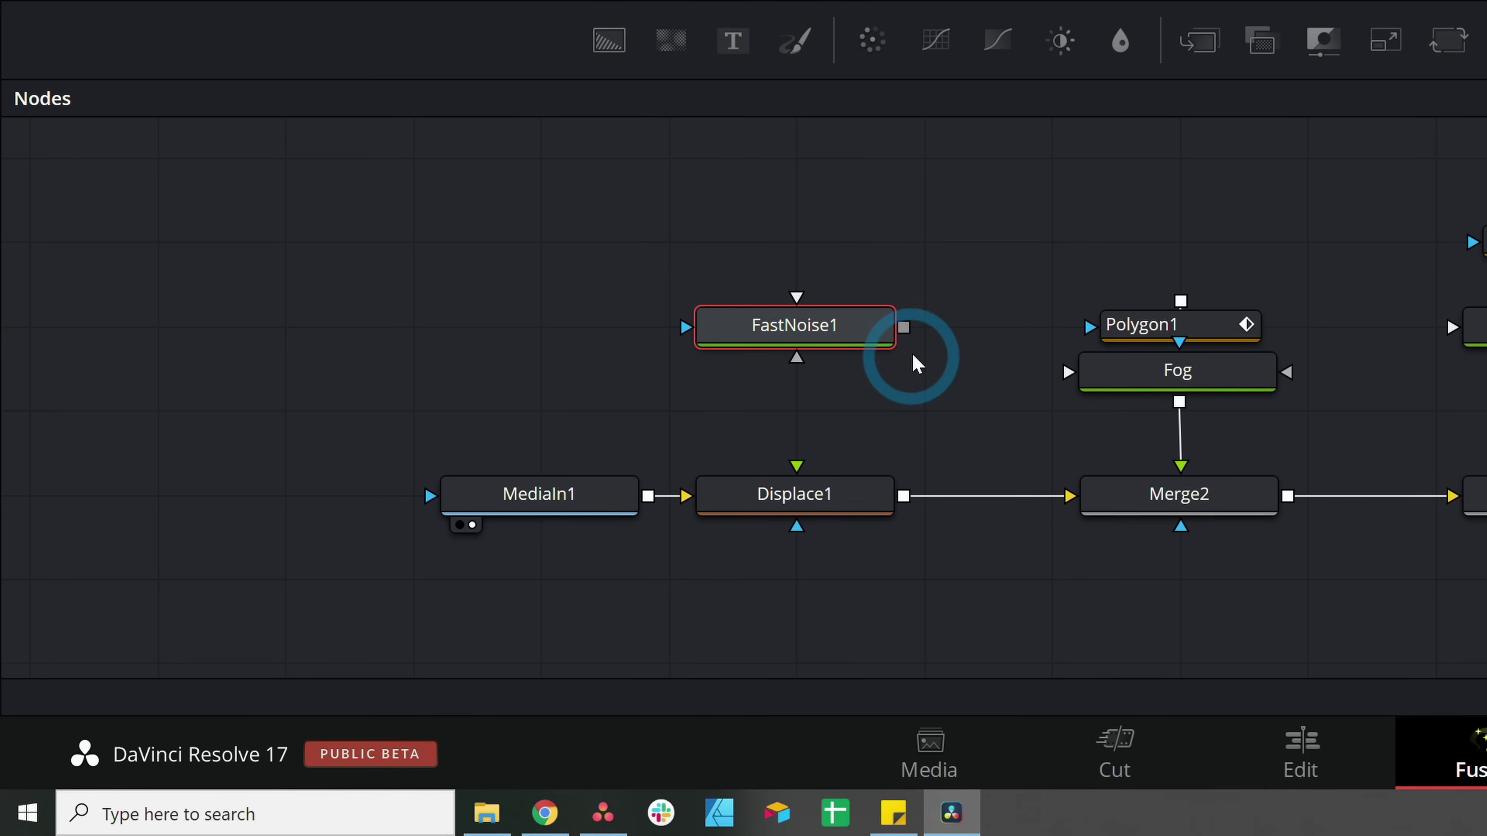
drag(904, 326, 826, 504)
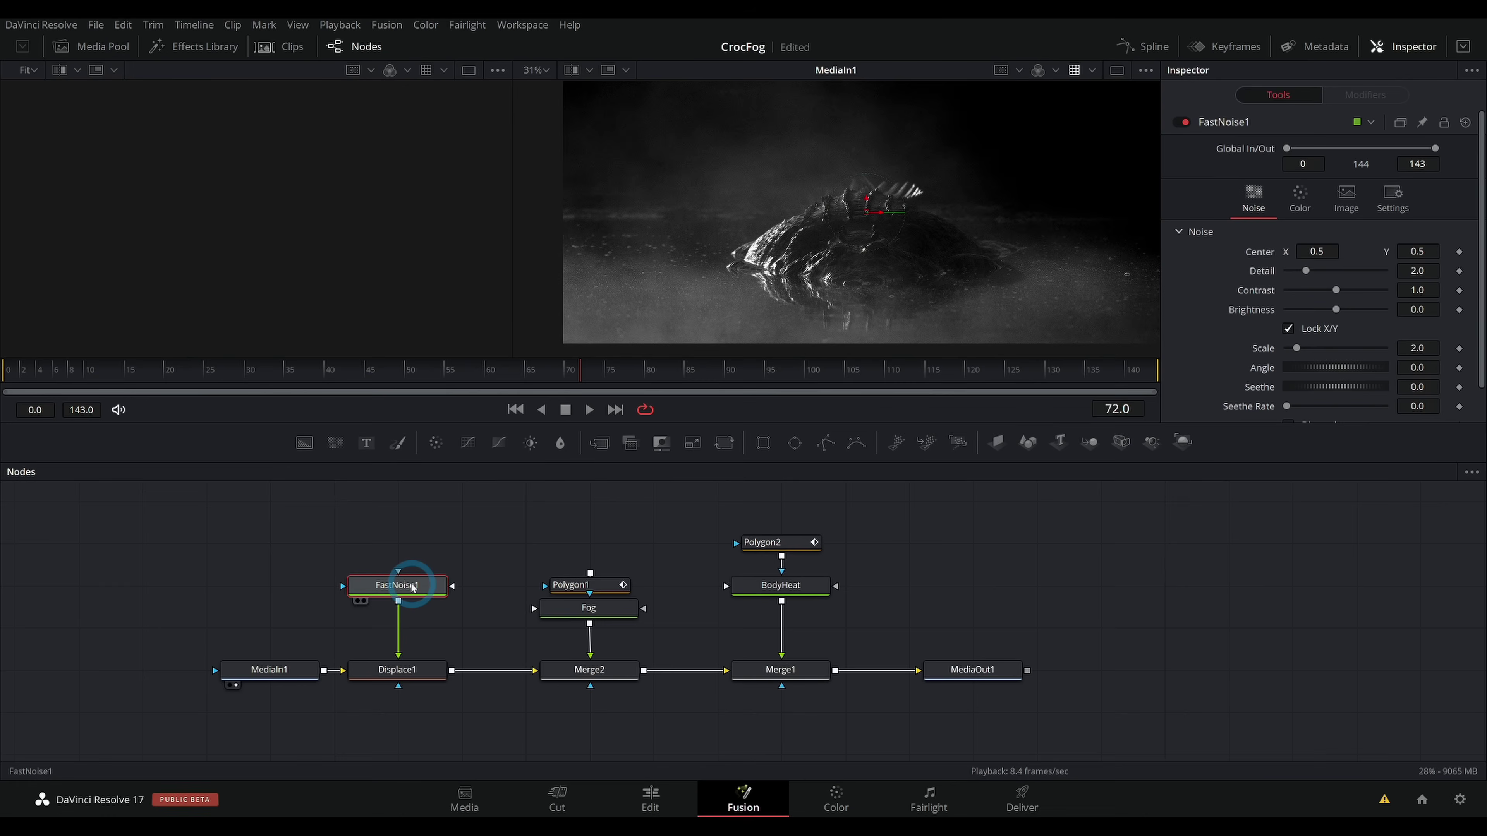
key(2)
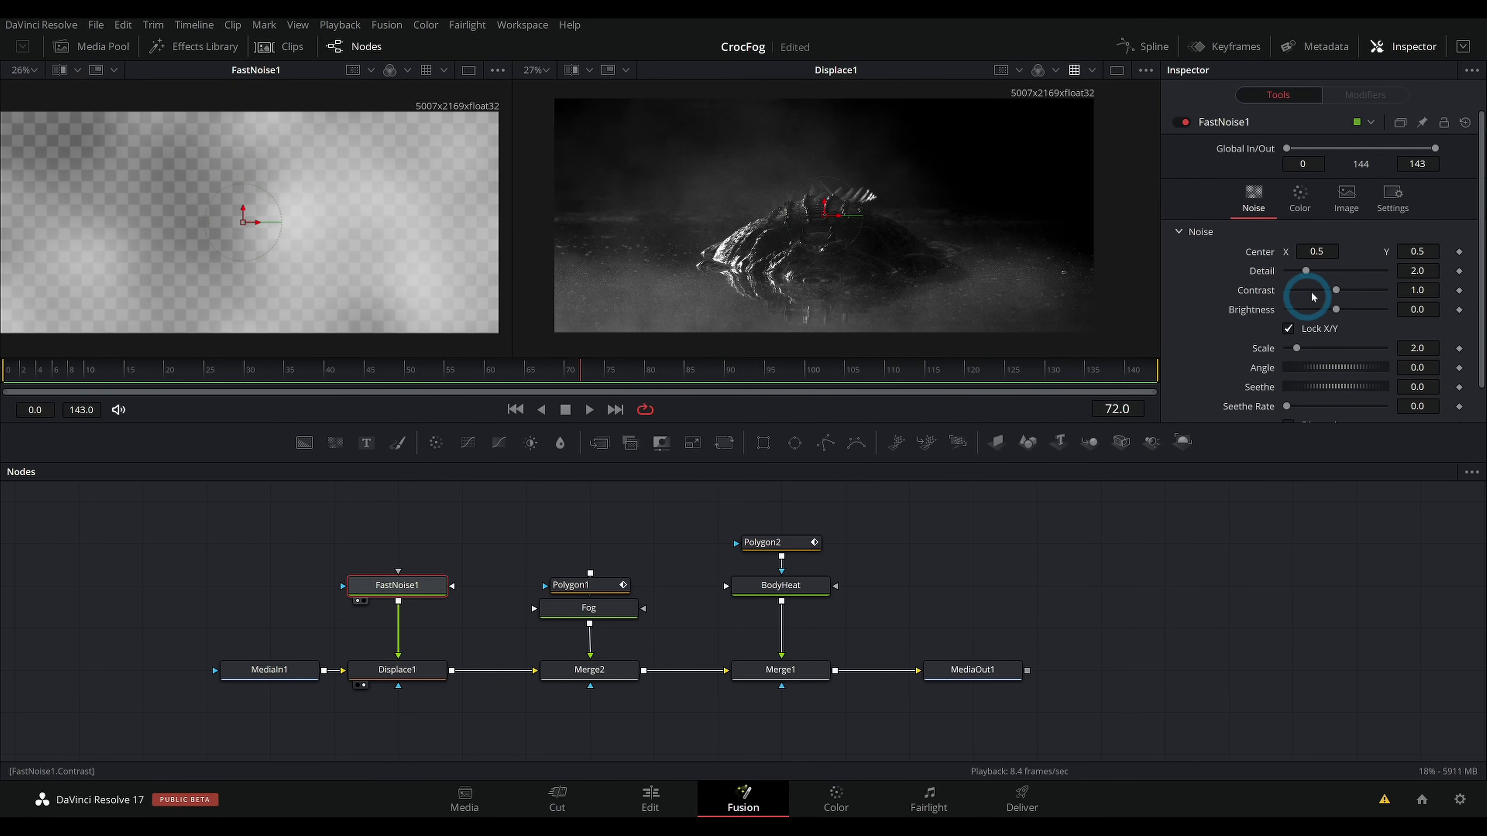
Step: Set FastNoise Scale 3.94, Detail 4.49; Displace1 to X Y with Luma channels, X Refraction 0.029
drag(1311, 348, 1306, 347)
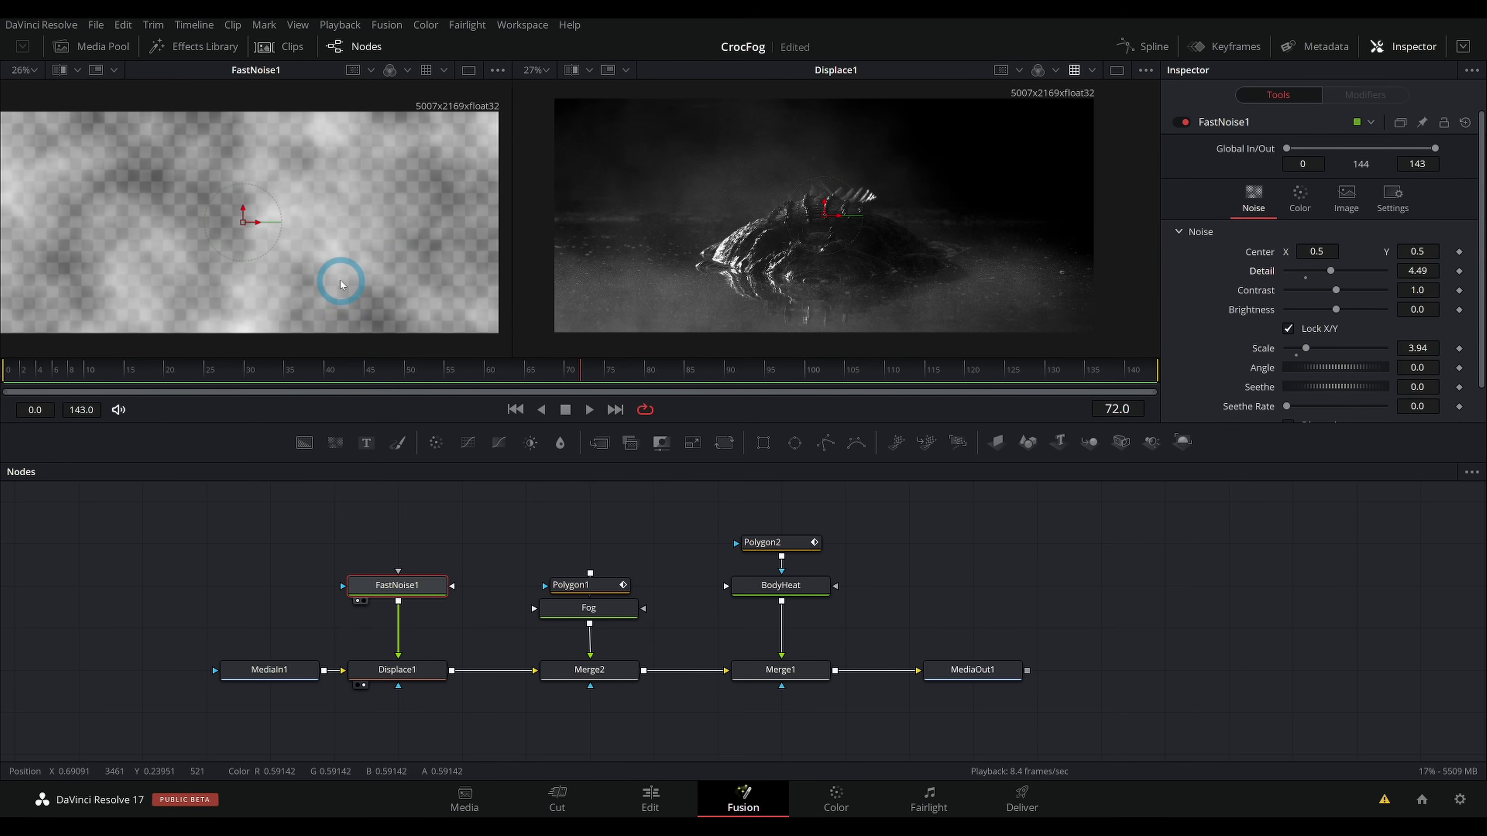
click(438, 669)
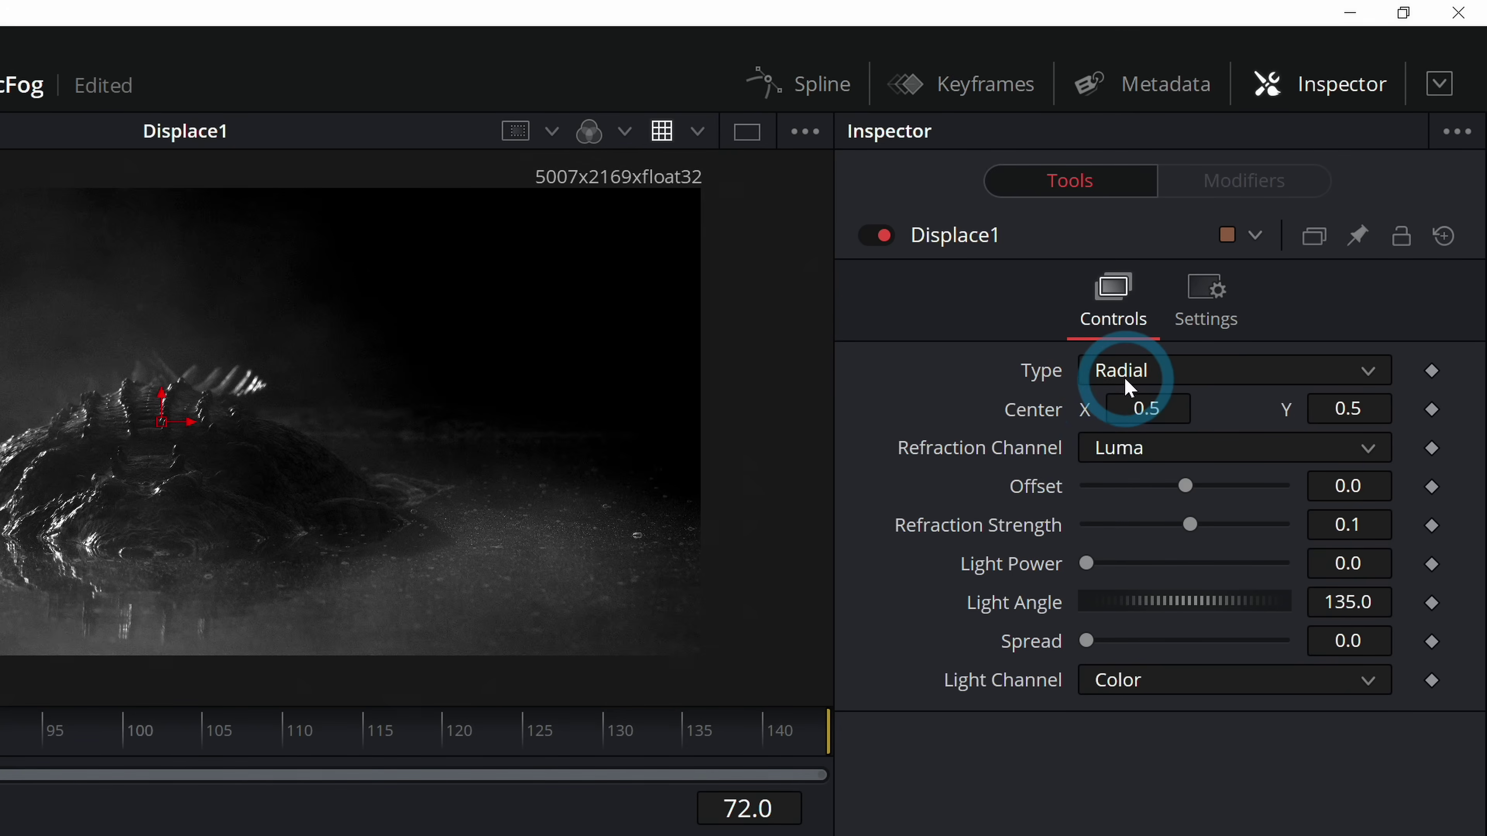
click(1303, 193)
click(1145, 448)
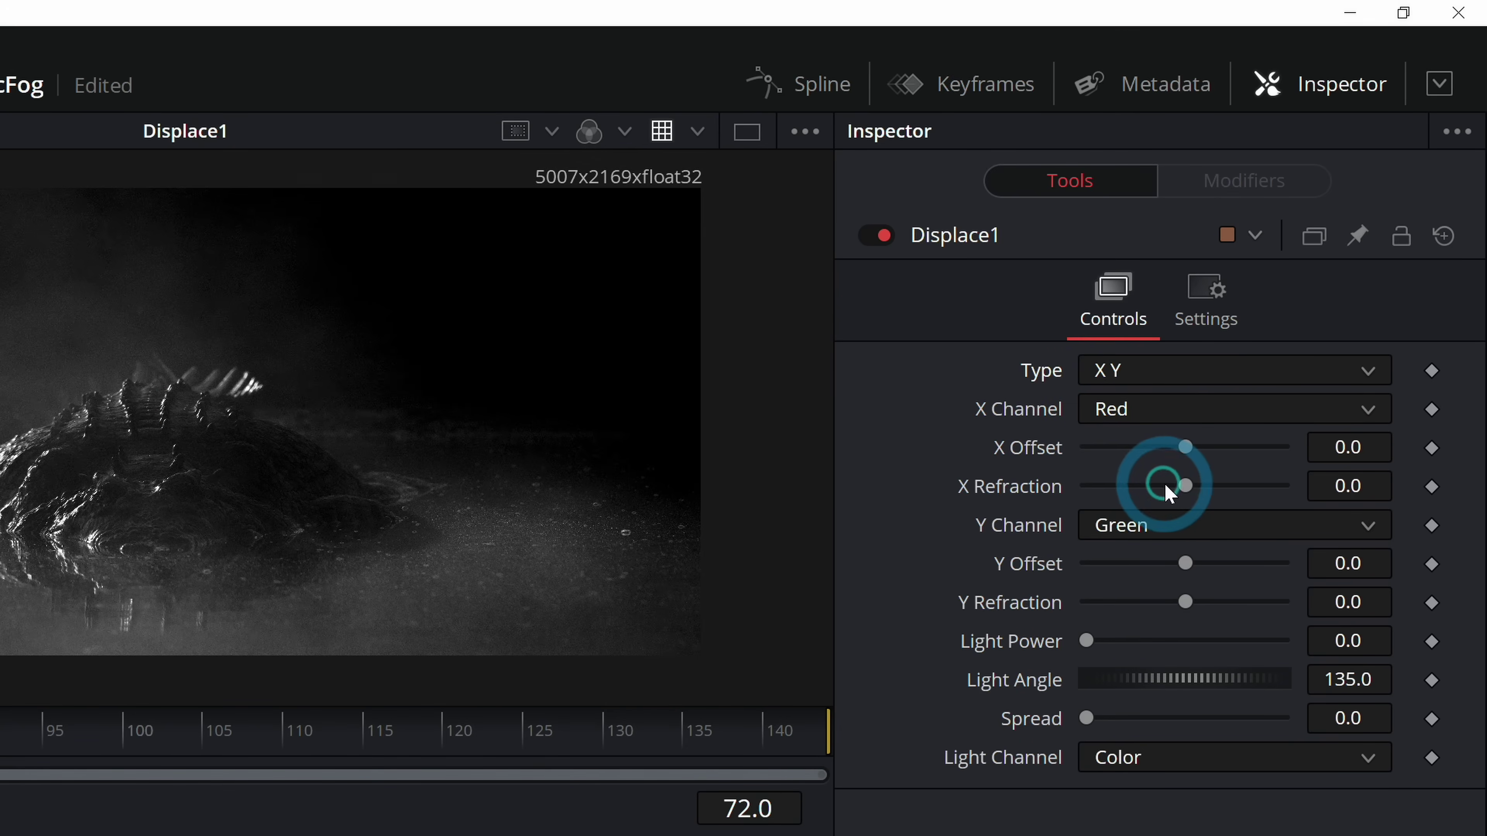
click(1162, 413)
click(1152, 603)
click(1100, 533)
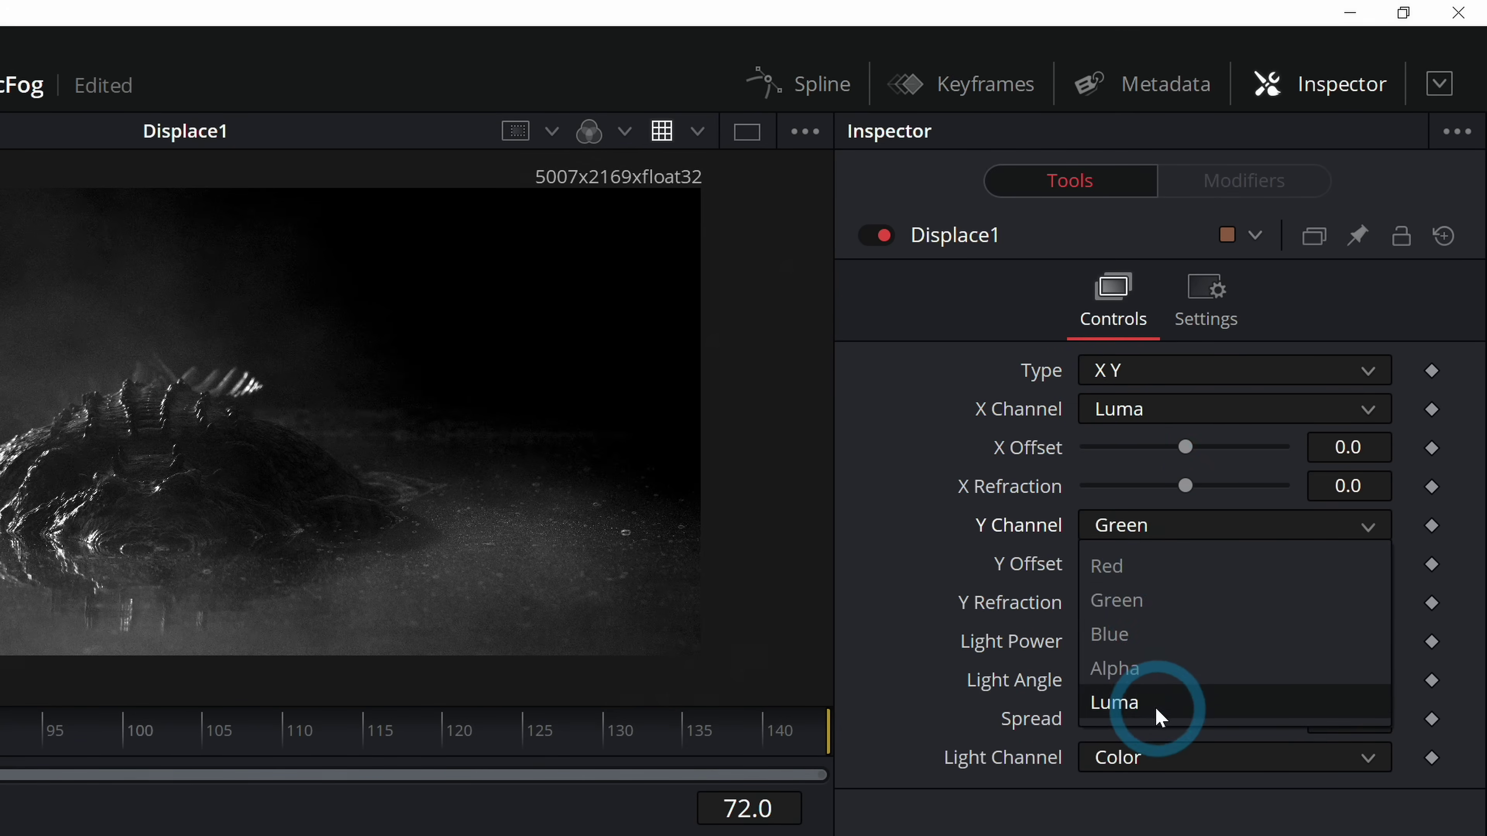
click(1162, 707)
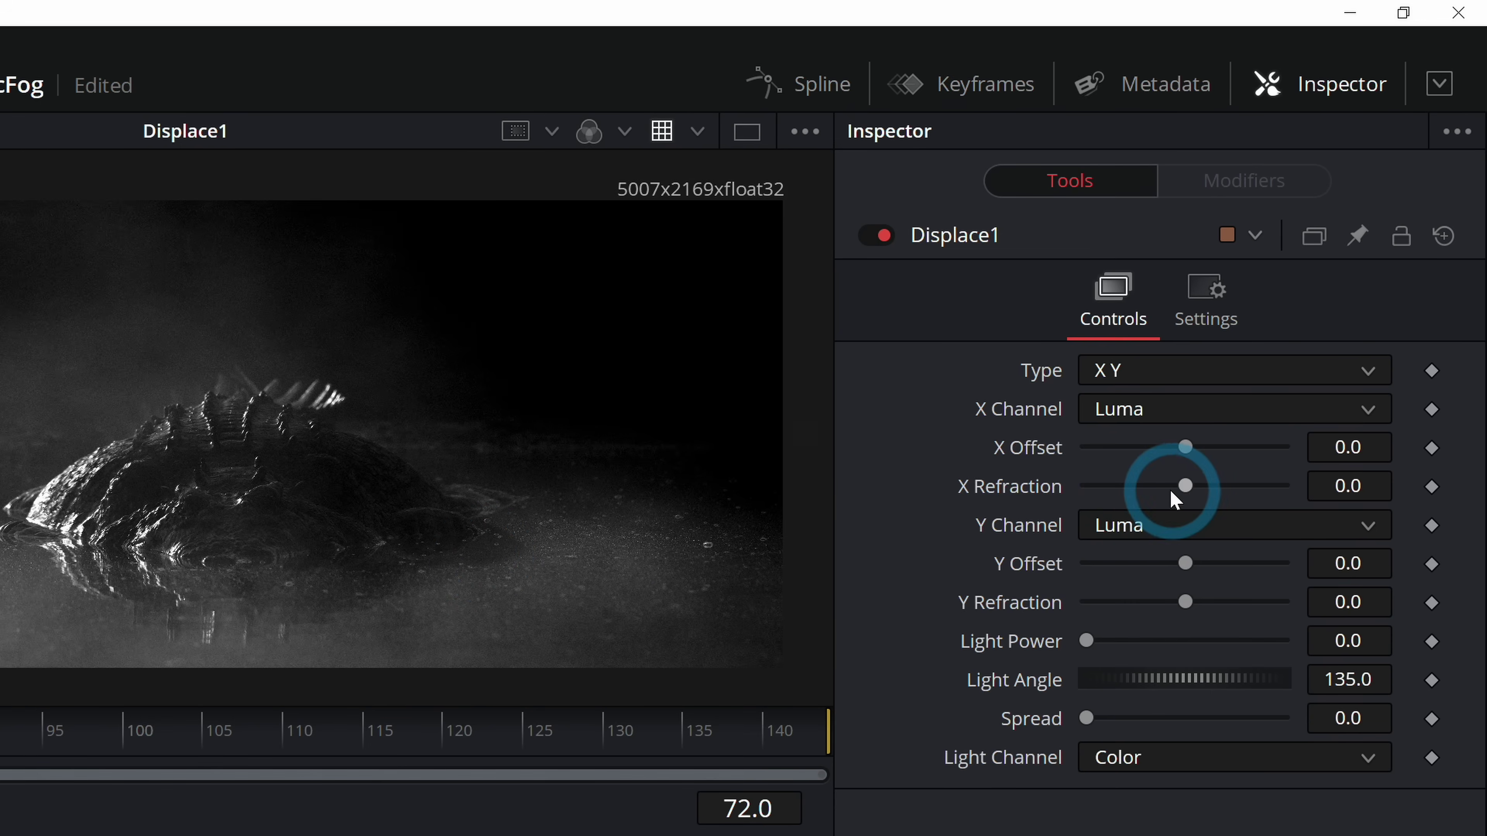
drag(1183, 487, 1219, 492)
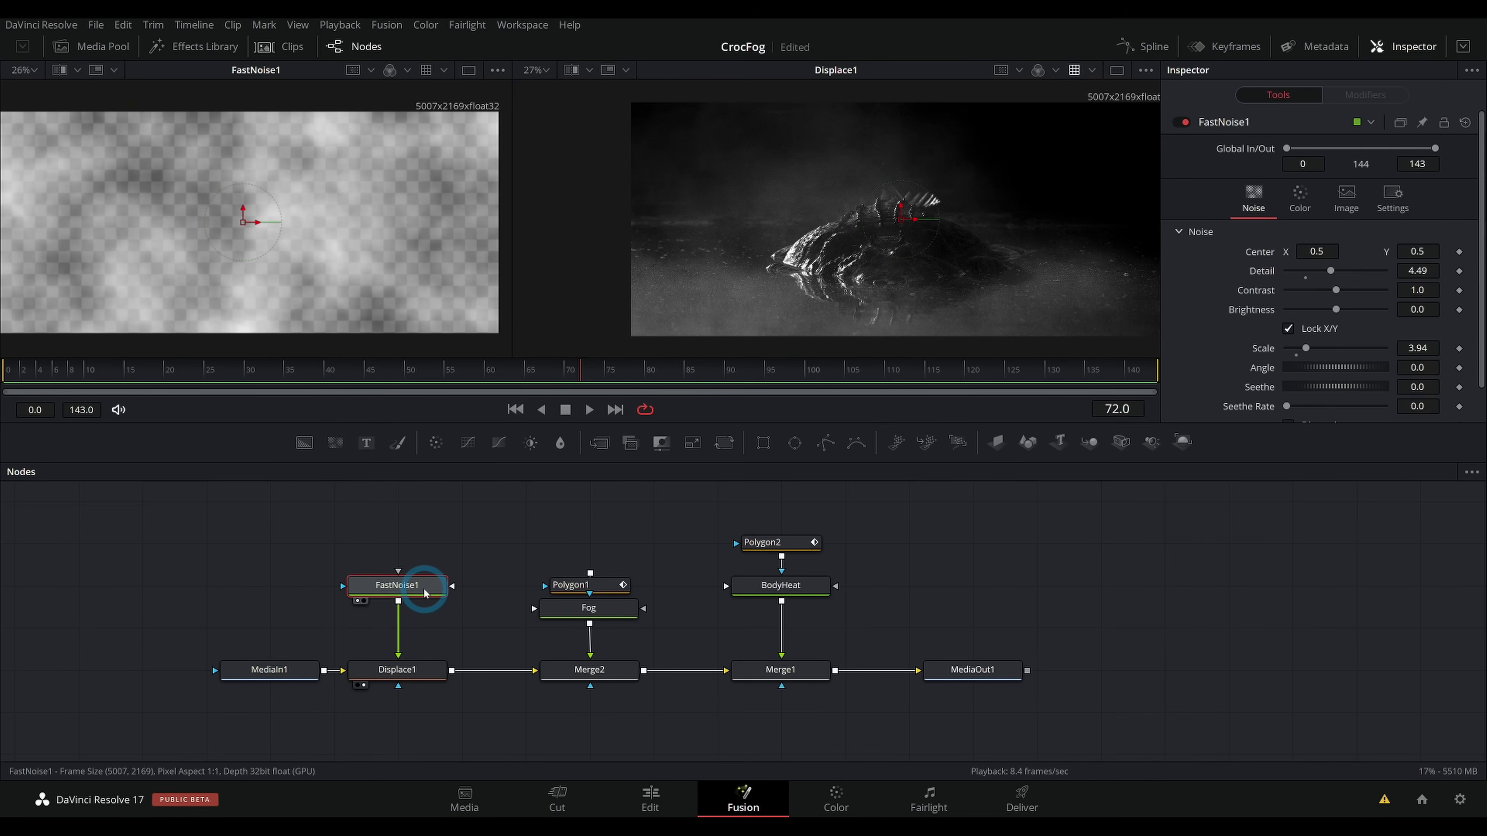
Step: Set FastNoise1's Seethe Rate to 0.063 and play the rippling animation from the first frame
scroll(1217, 316, down, 1)
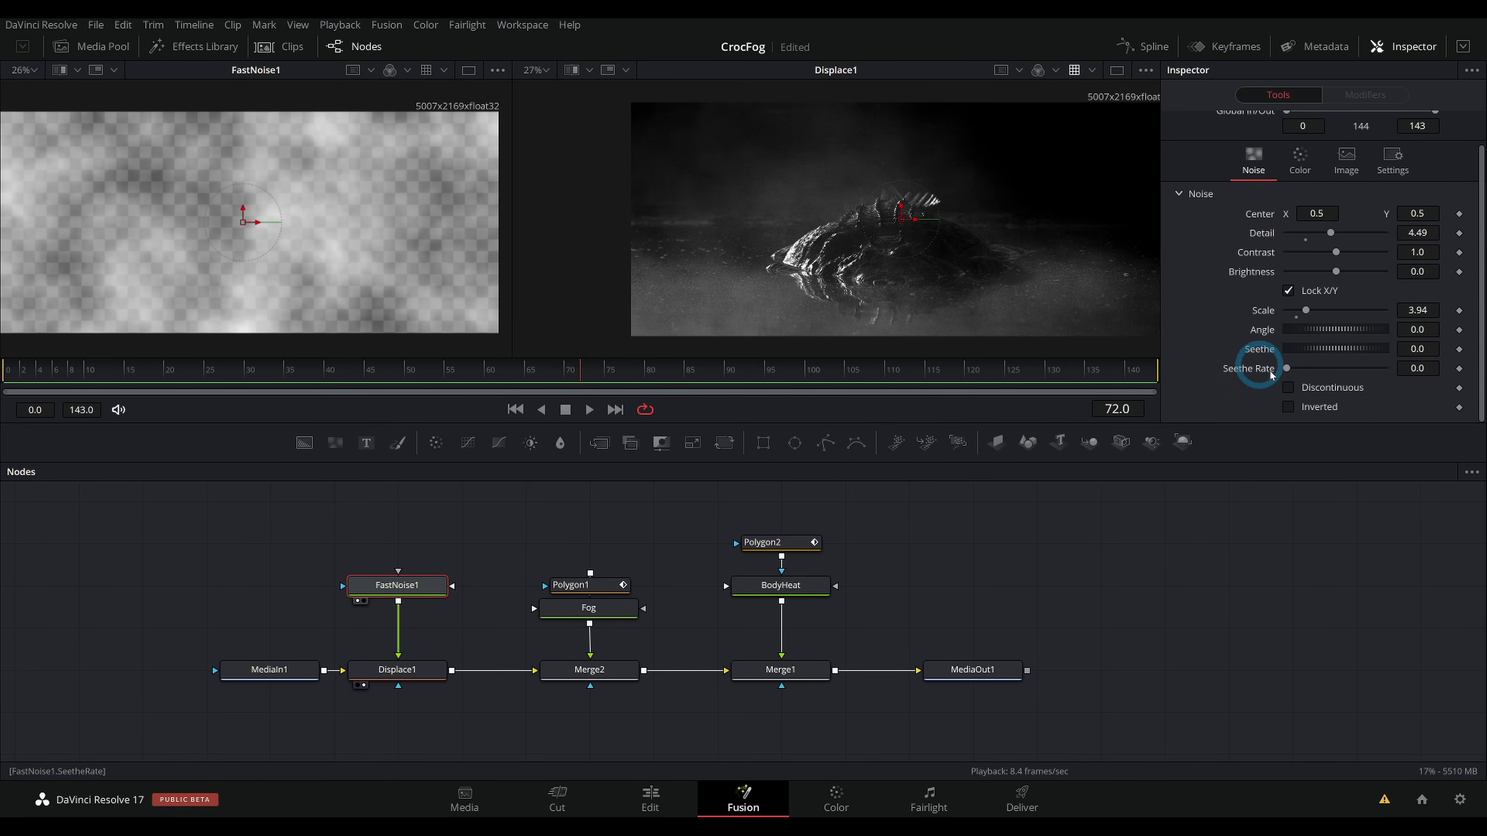
drag(1288, 374, 1292, 370)
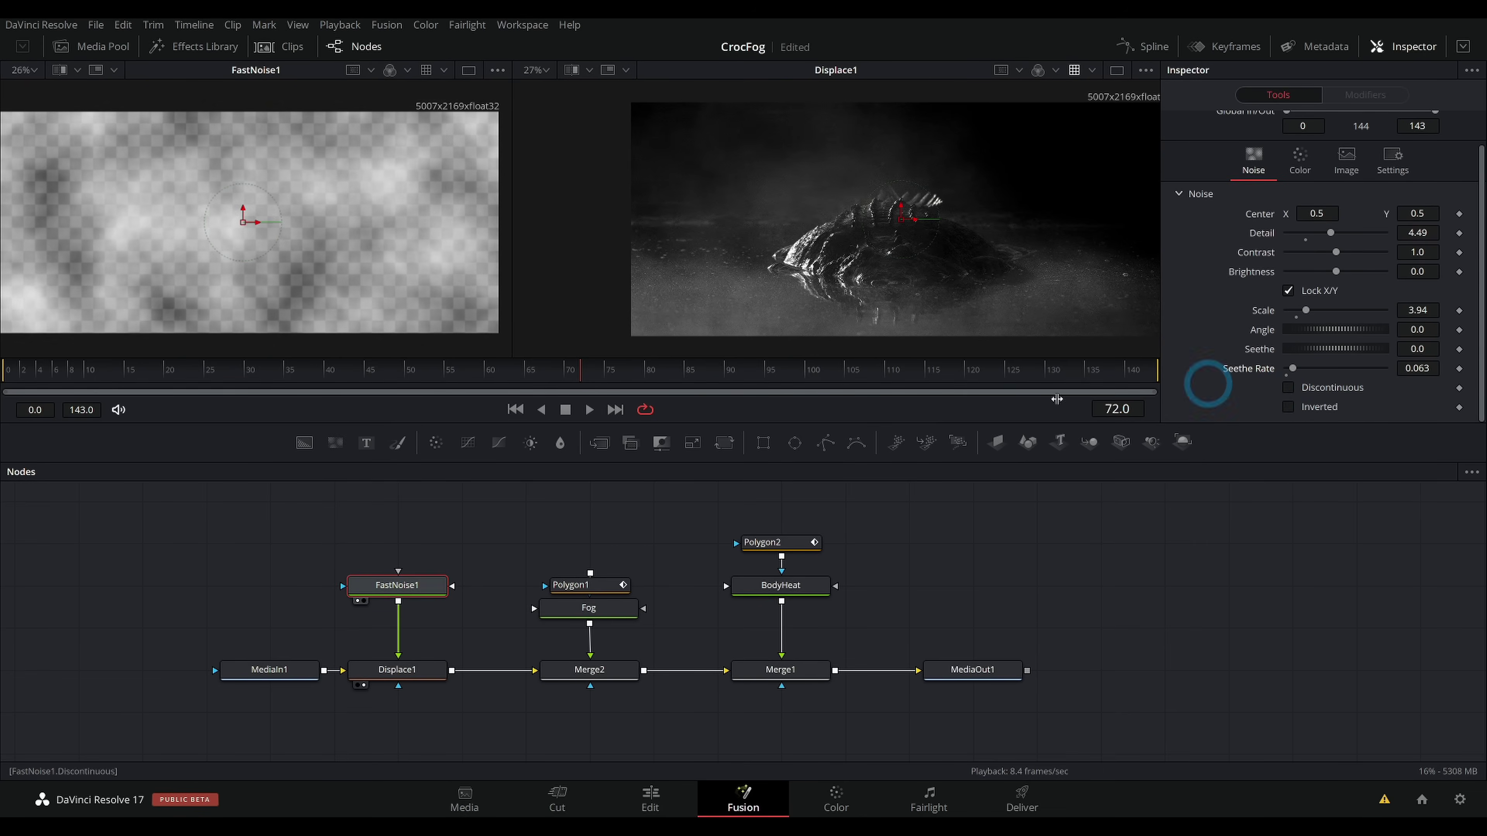
click(9, 378)
key(space)
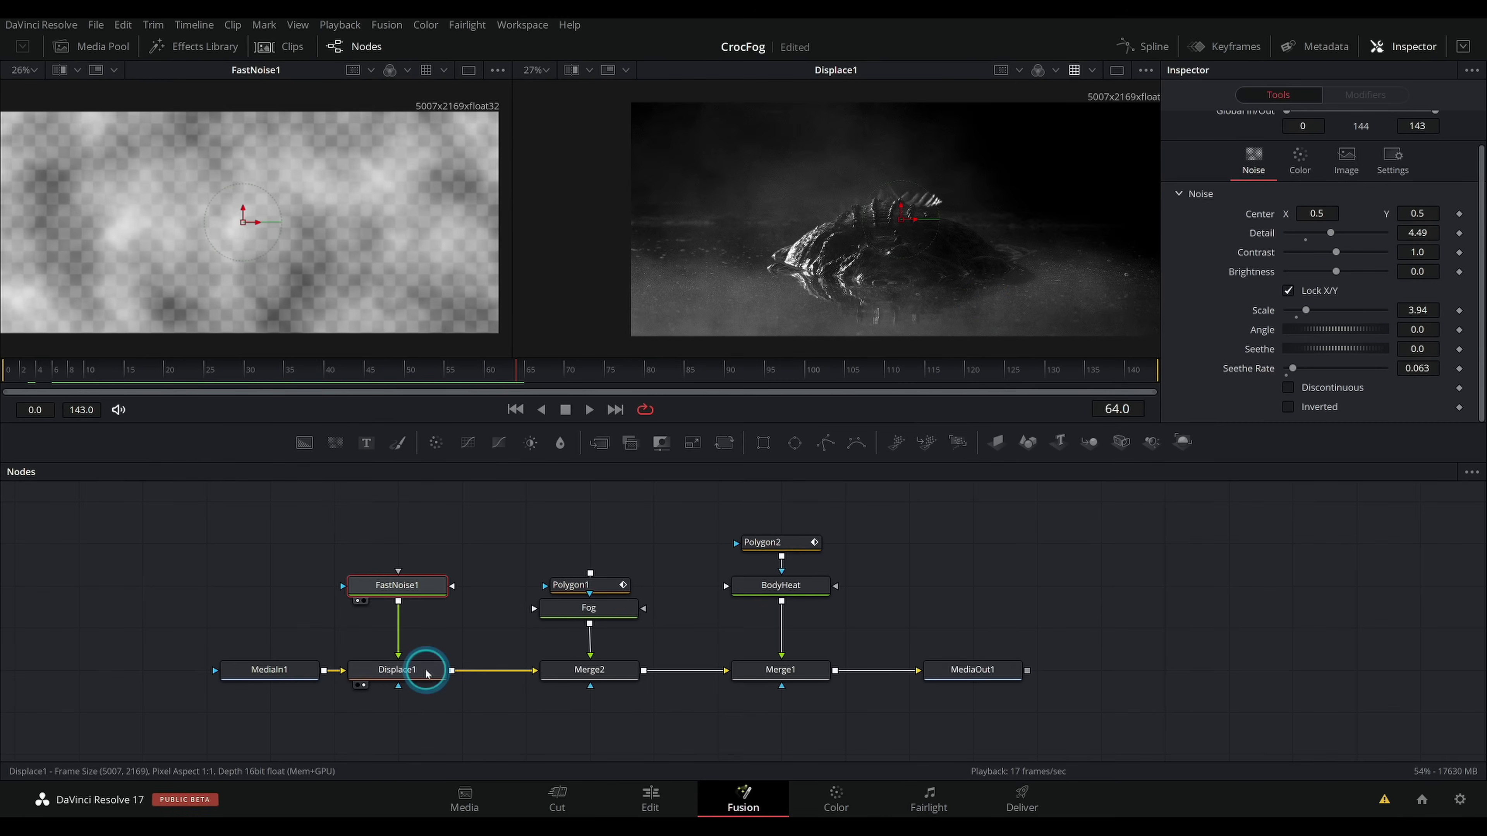
click(426, 674)
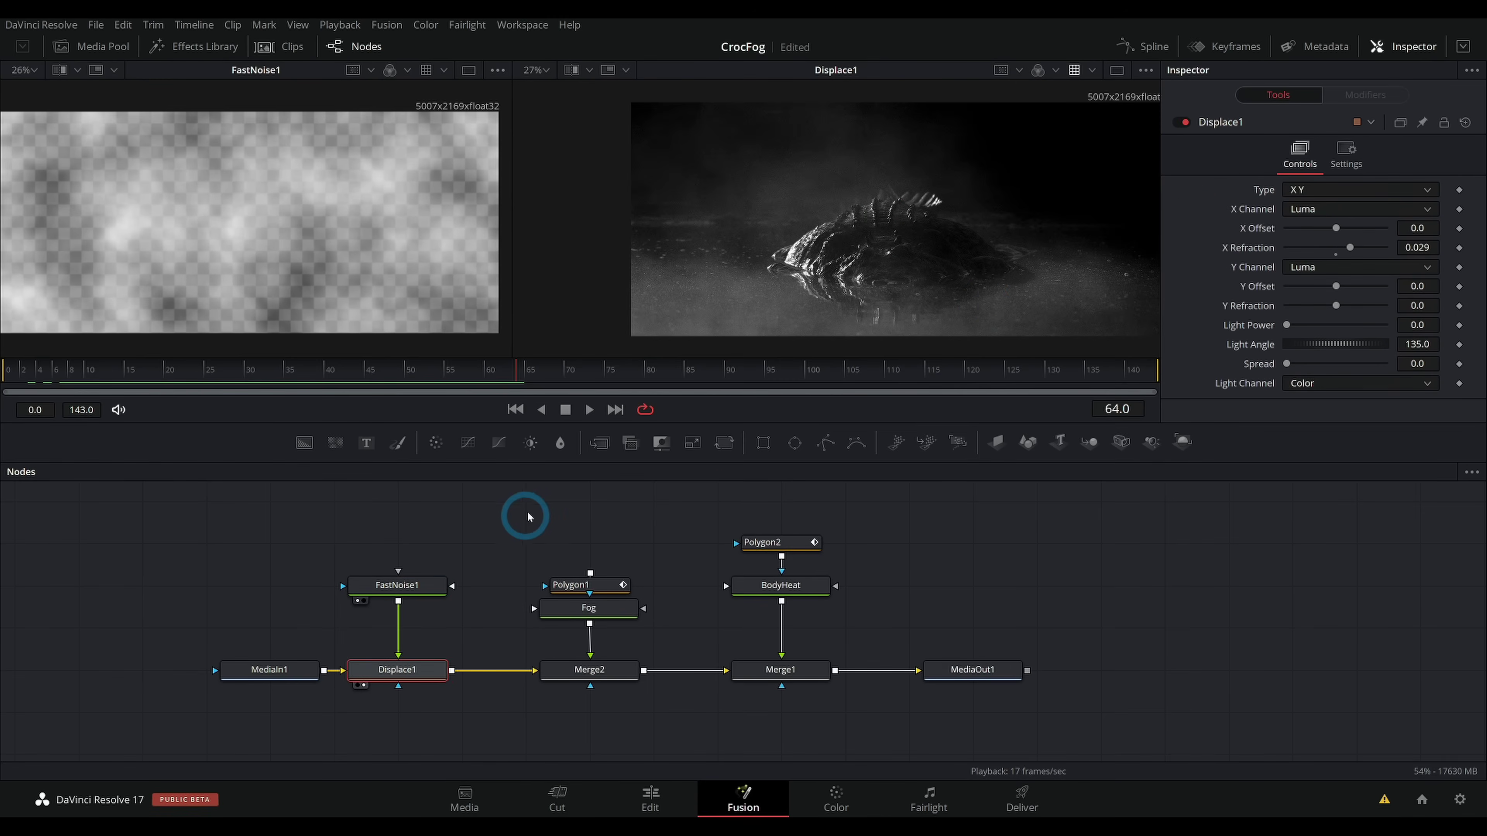
Step: Add an Ellipse mask to Displace1 and flatten it around the crocodile
drag(795, 447, 403, 685)
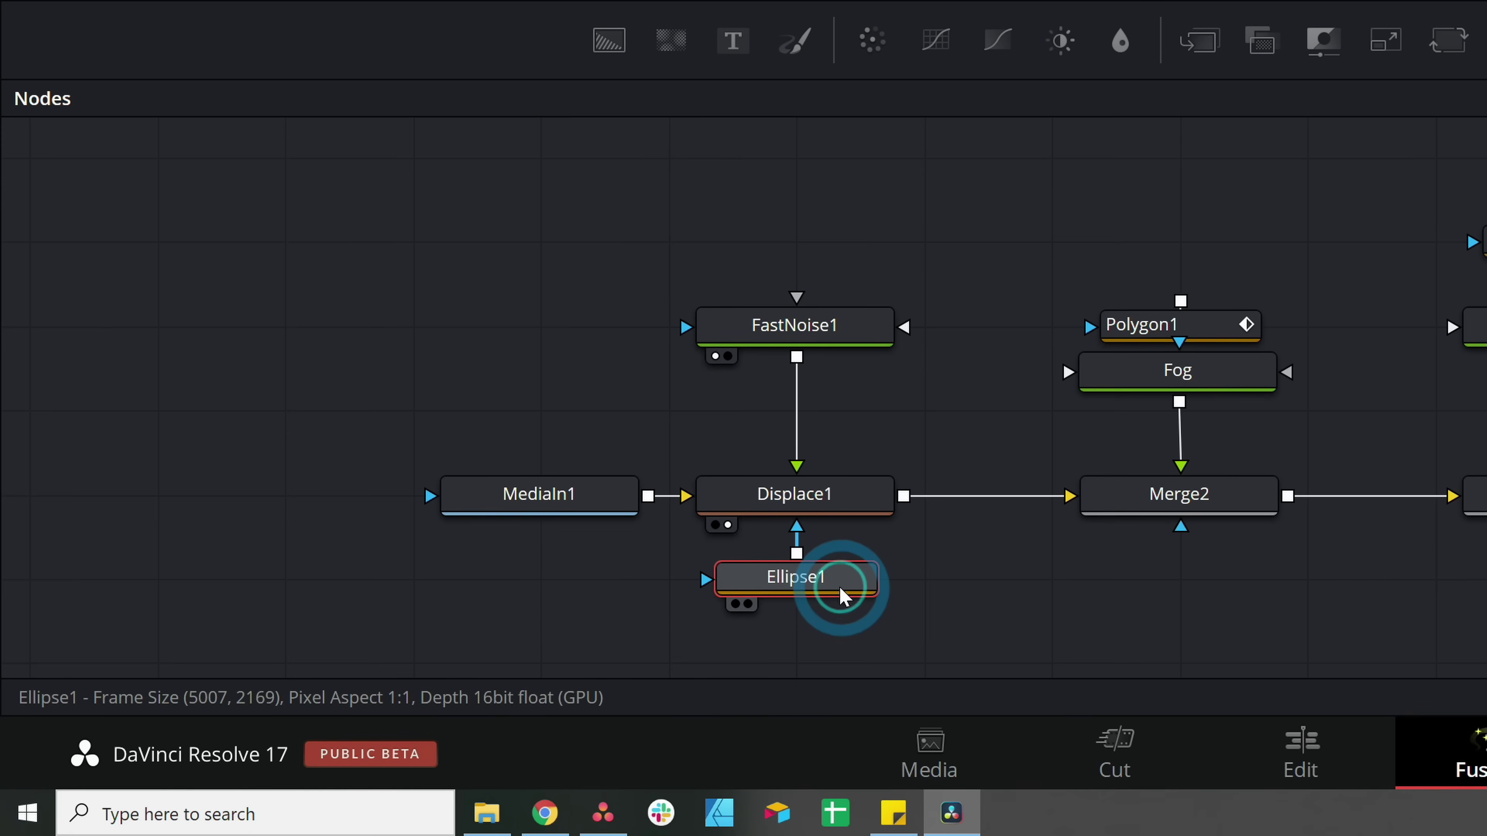
key(1)
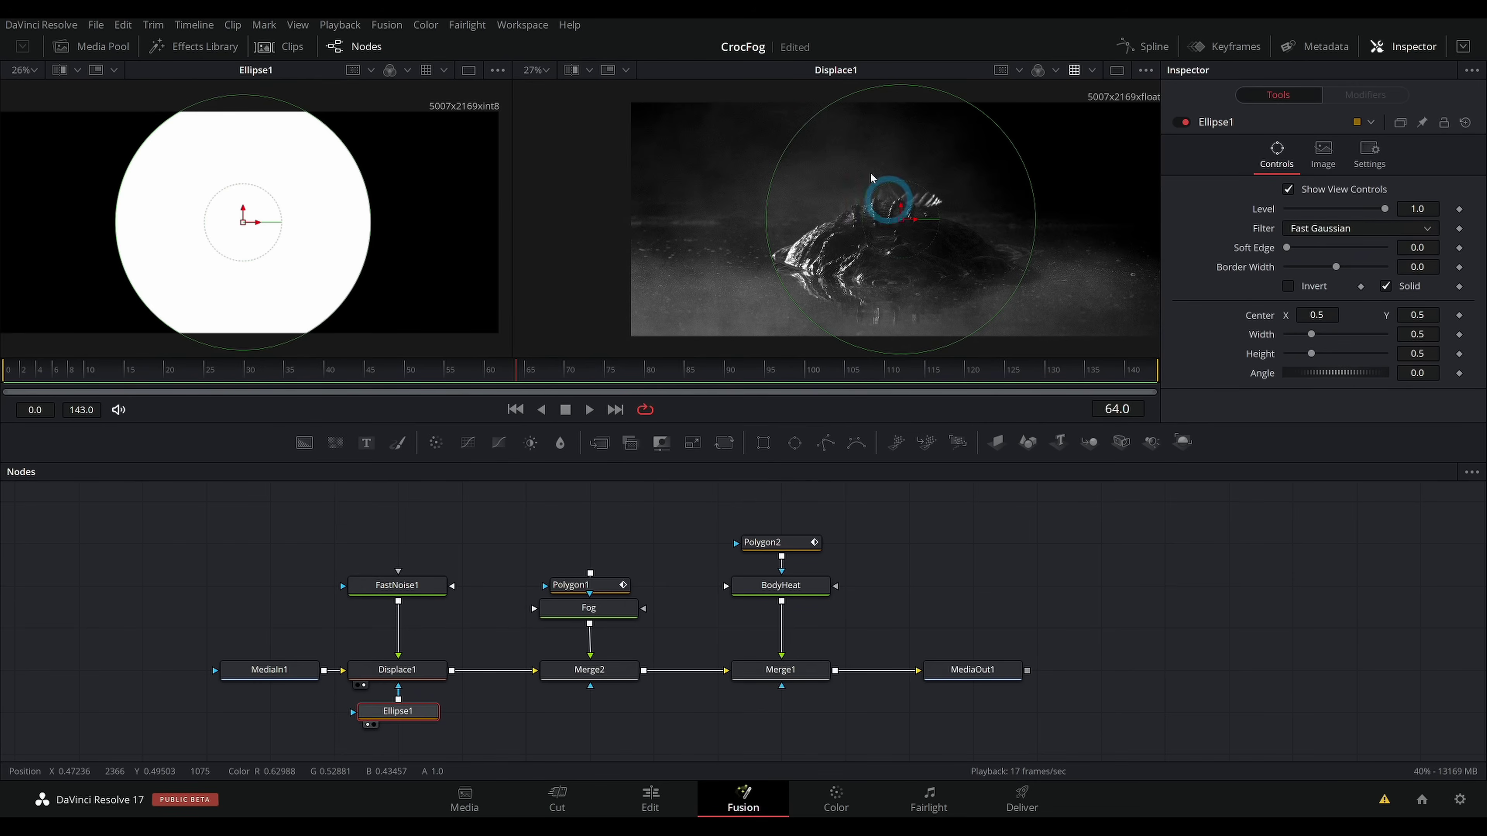
drag(919, 86, 916, 153)
drag(901, 220, 901, 249)
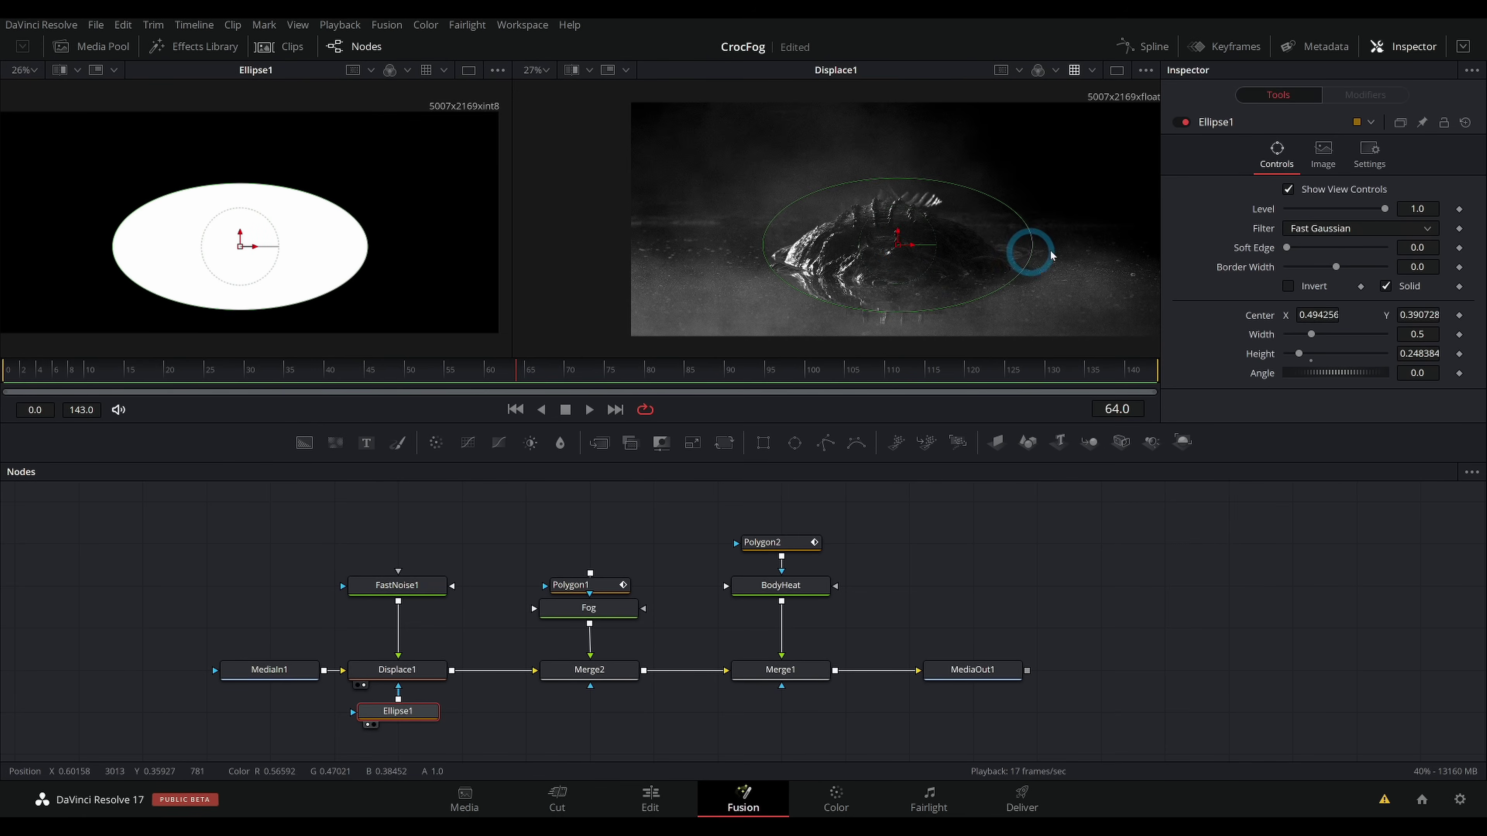
drag(1031, 259, 1036, 258)
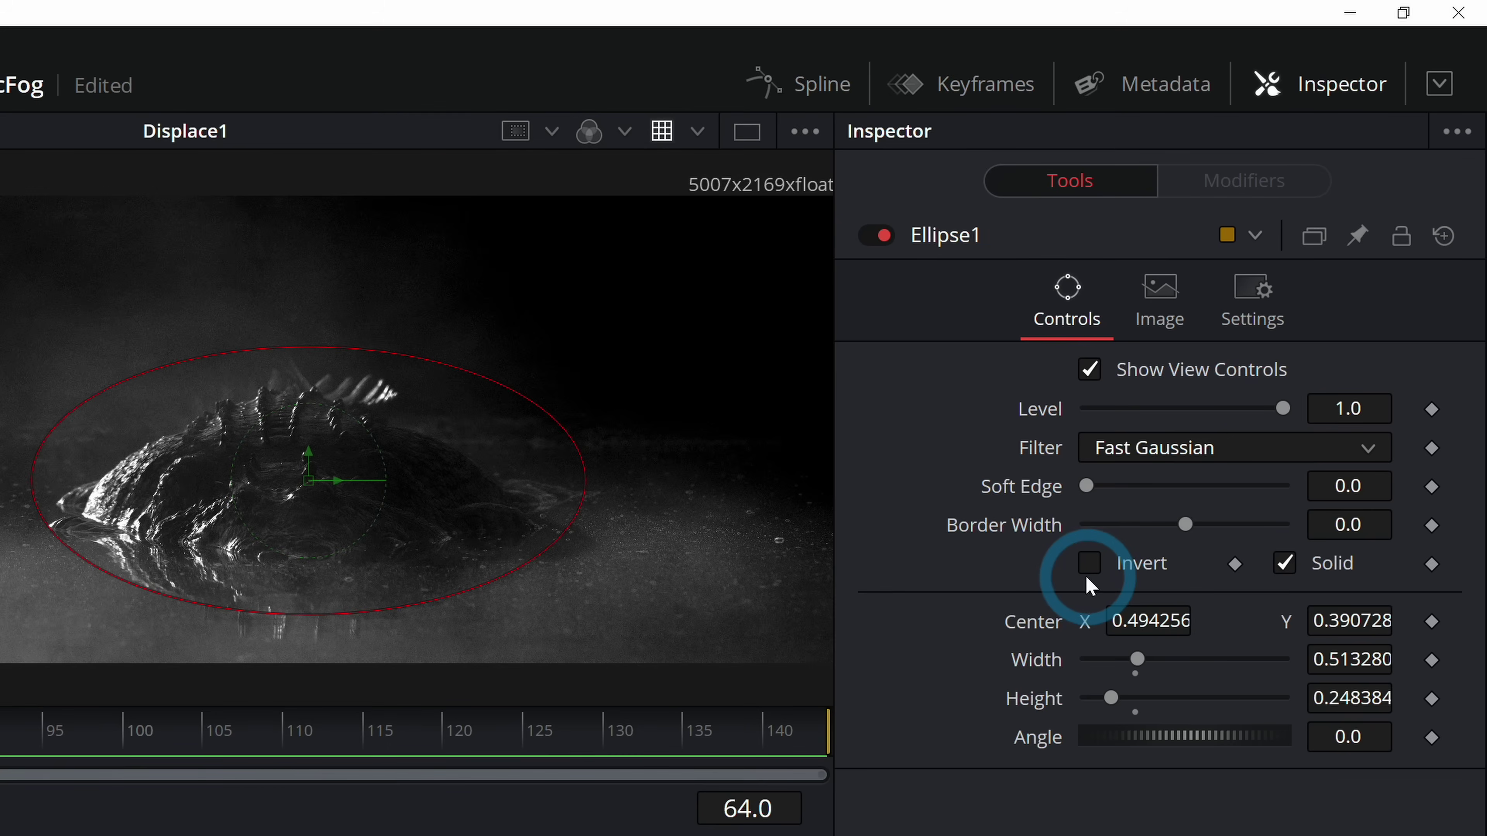
Step: Invert the ellipse, soften its edge to 0.0819, and resize it to 0.645 by 0.291
click(1287, 289)
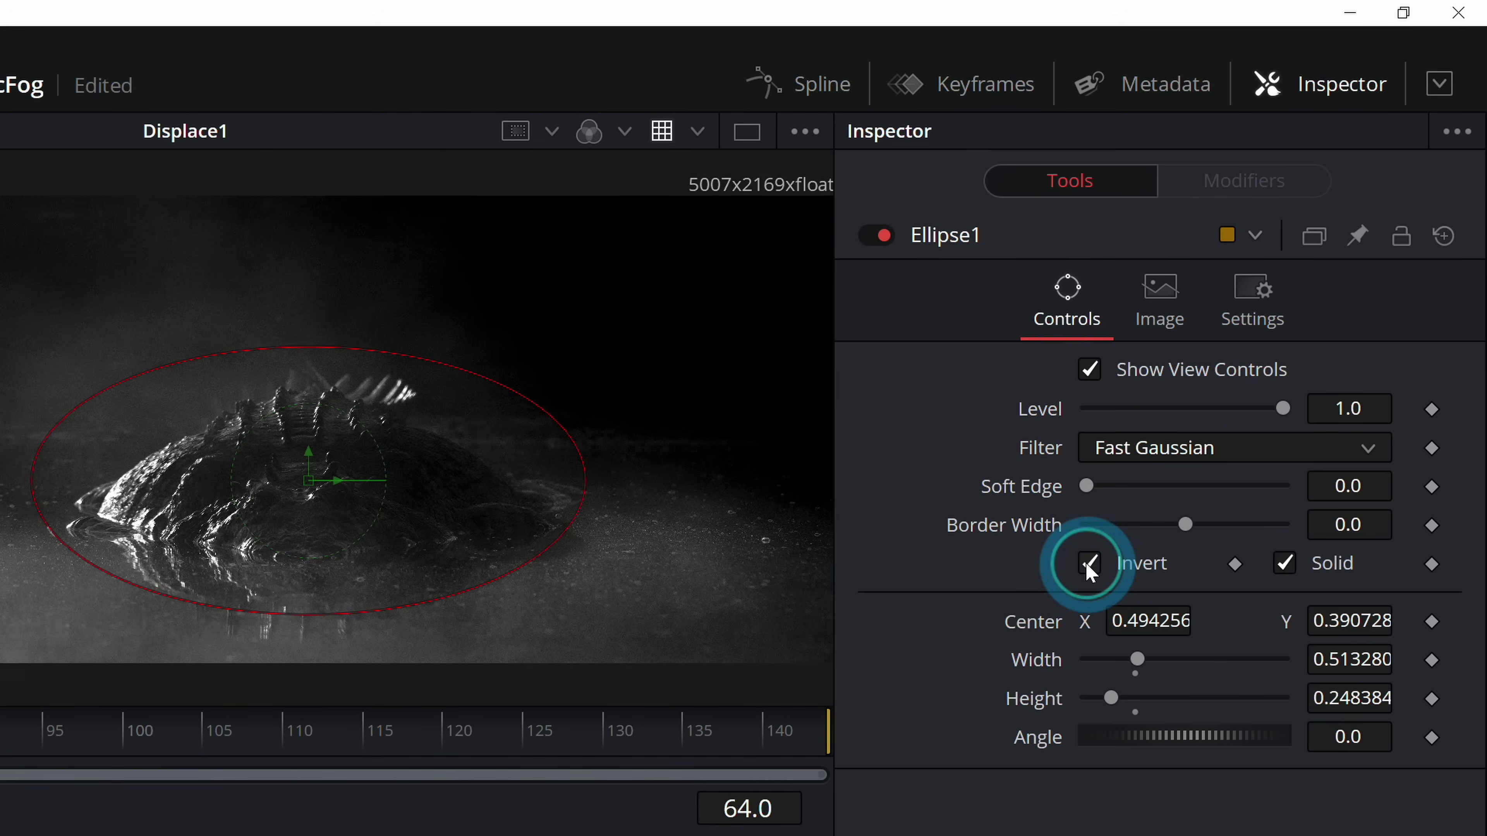
drag(1114, 504, 1142, 514)
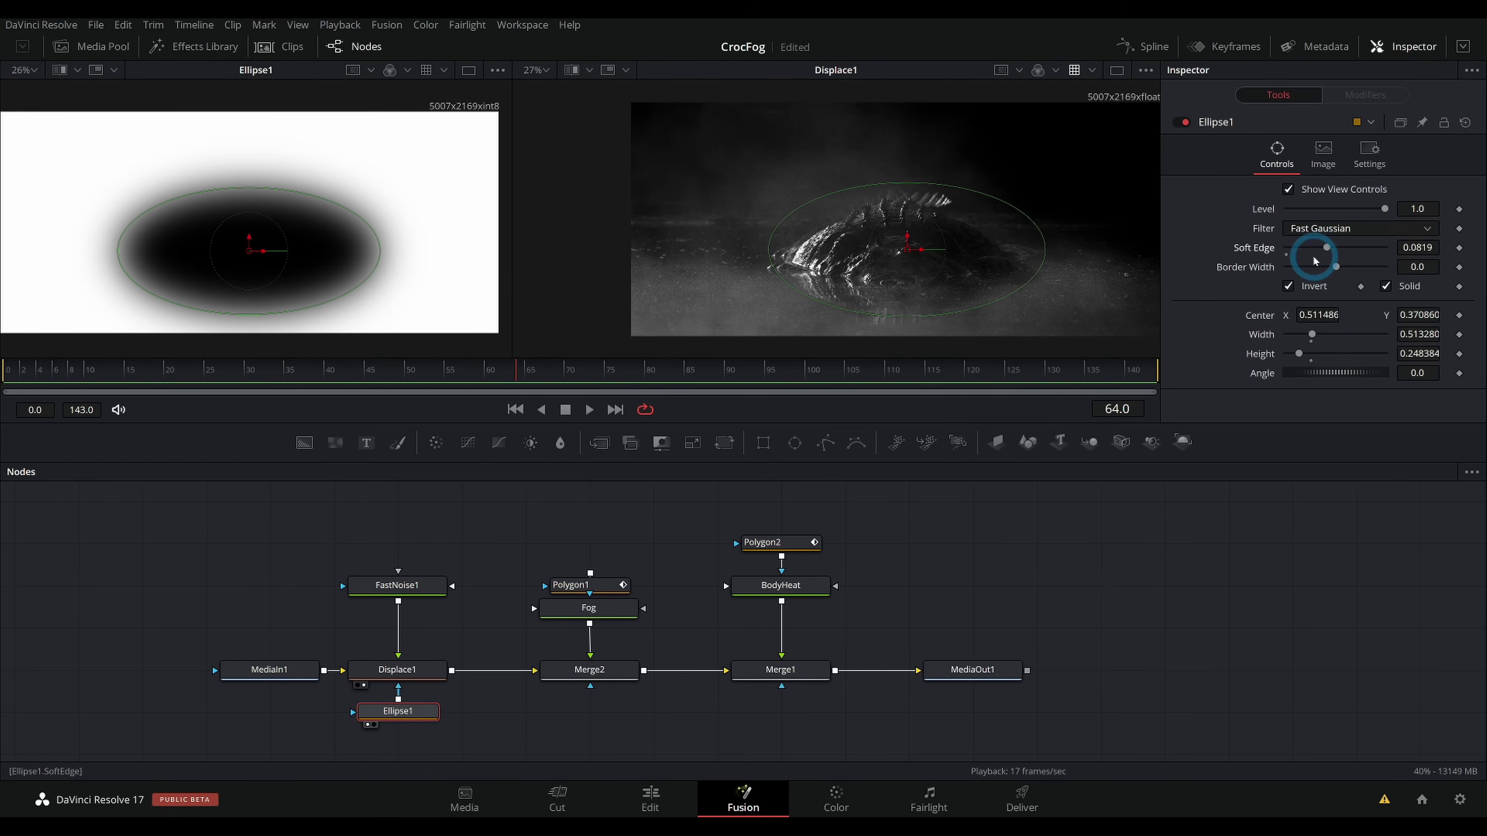
drag(1039, 249, 1077, 251)
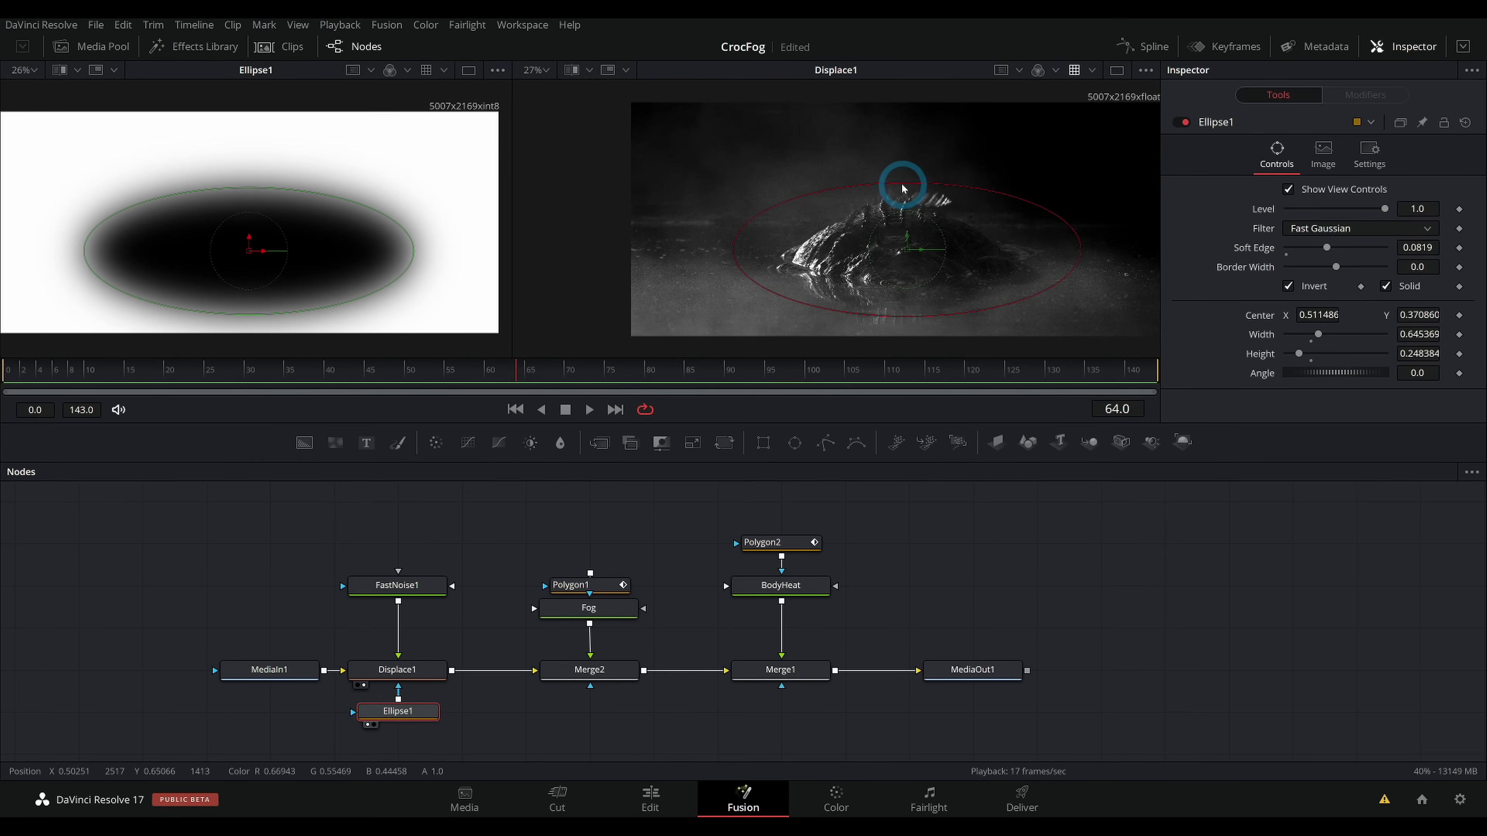
drag(901, 188, 903, 165)
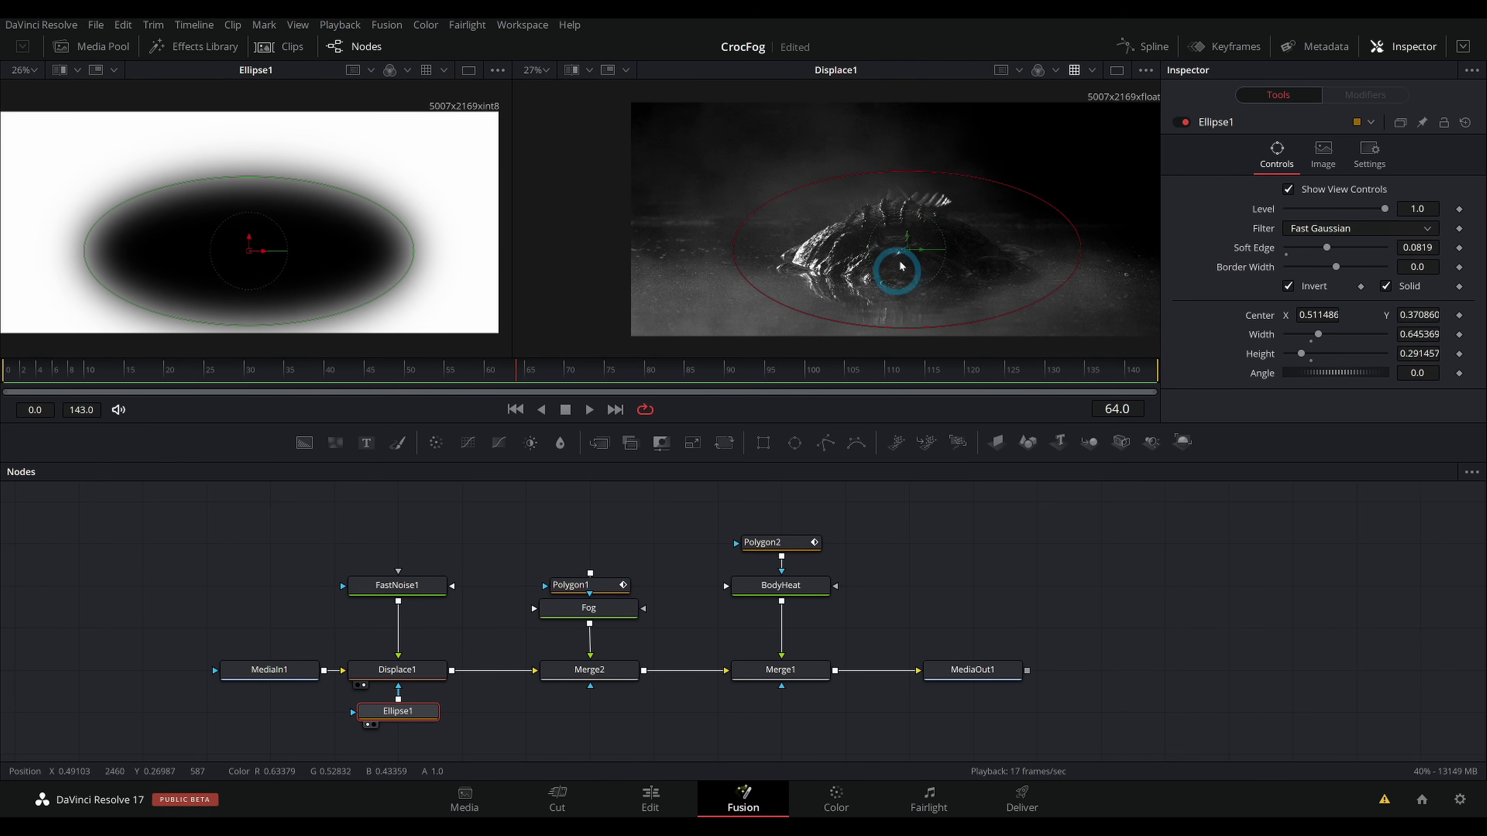
drag(901, 266, 897, 249)
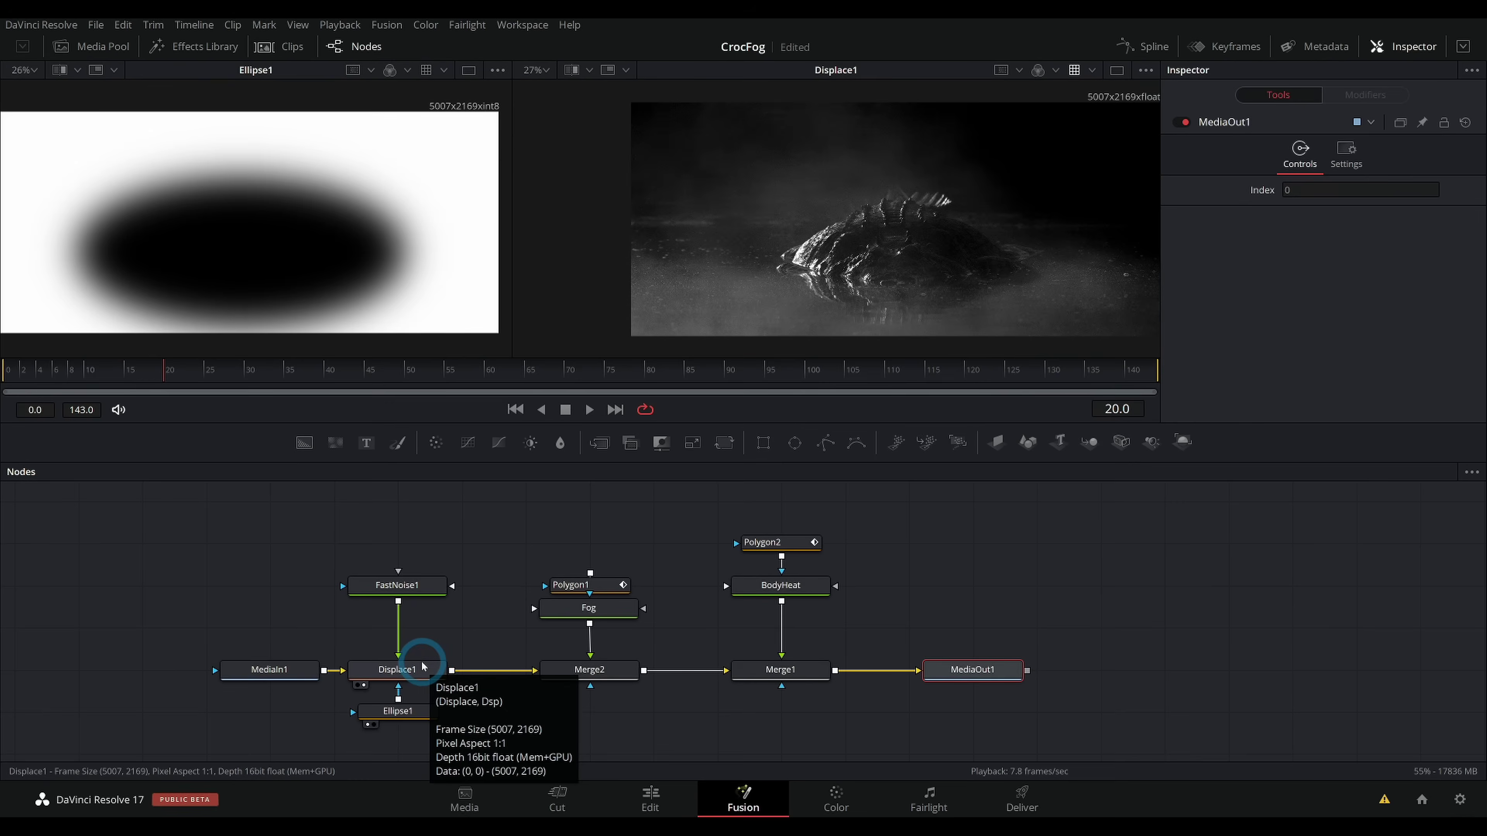
Step: Raise Displace1's X Refraction to 0.044 and play back the stronger ripples
click(421, 666)
drag(1336, 247, 1350, 249)
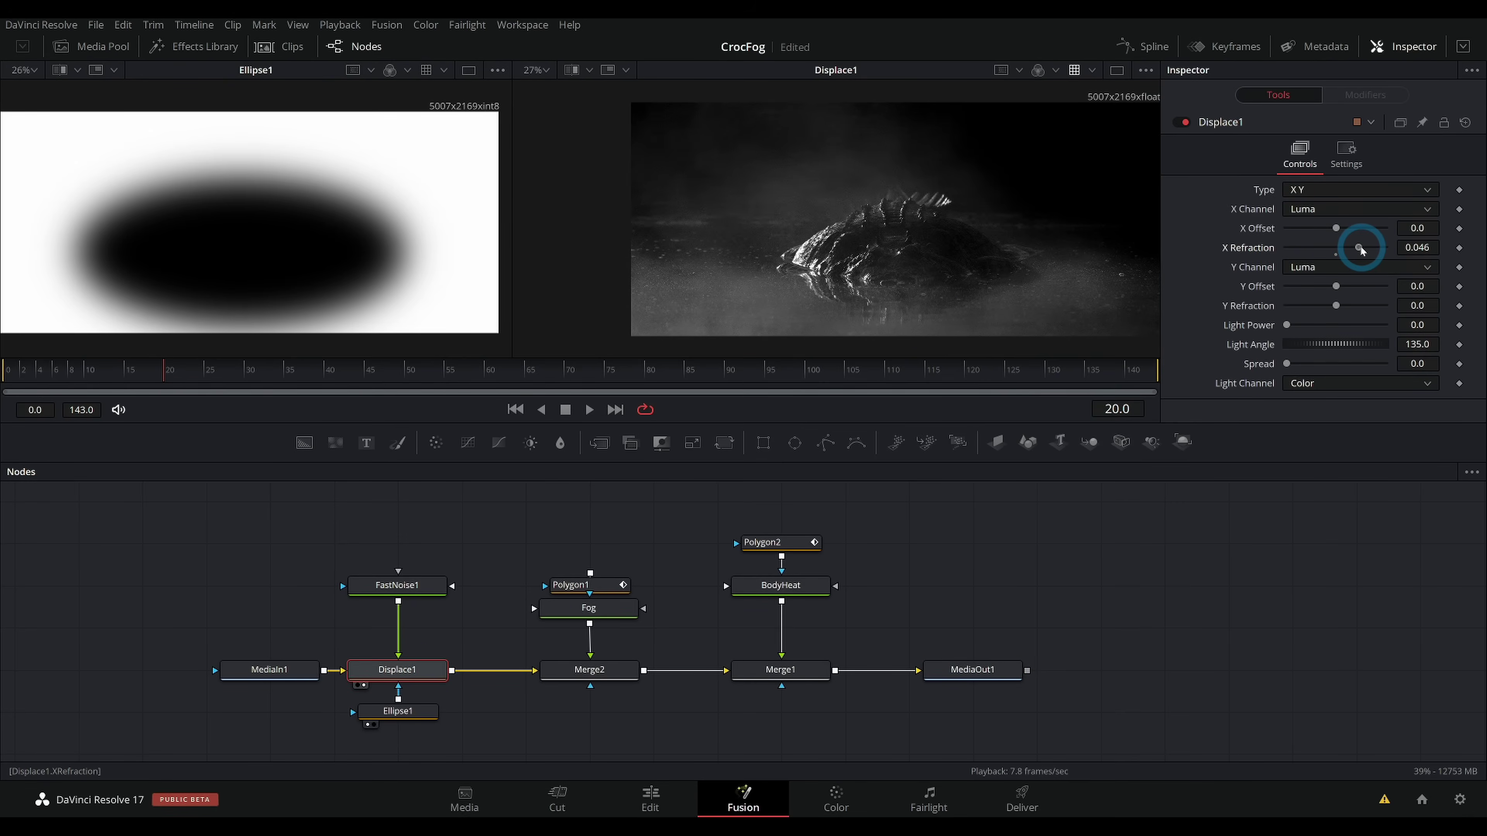
drag(1361, 250, 1357, 250)
key(space)
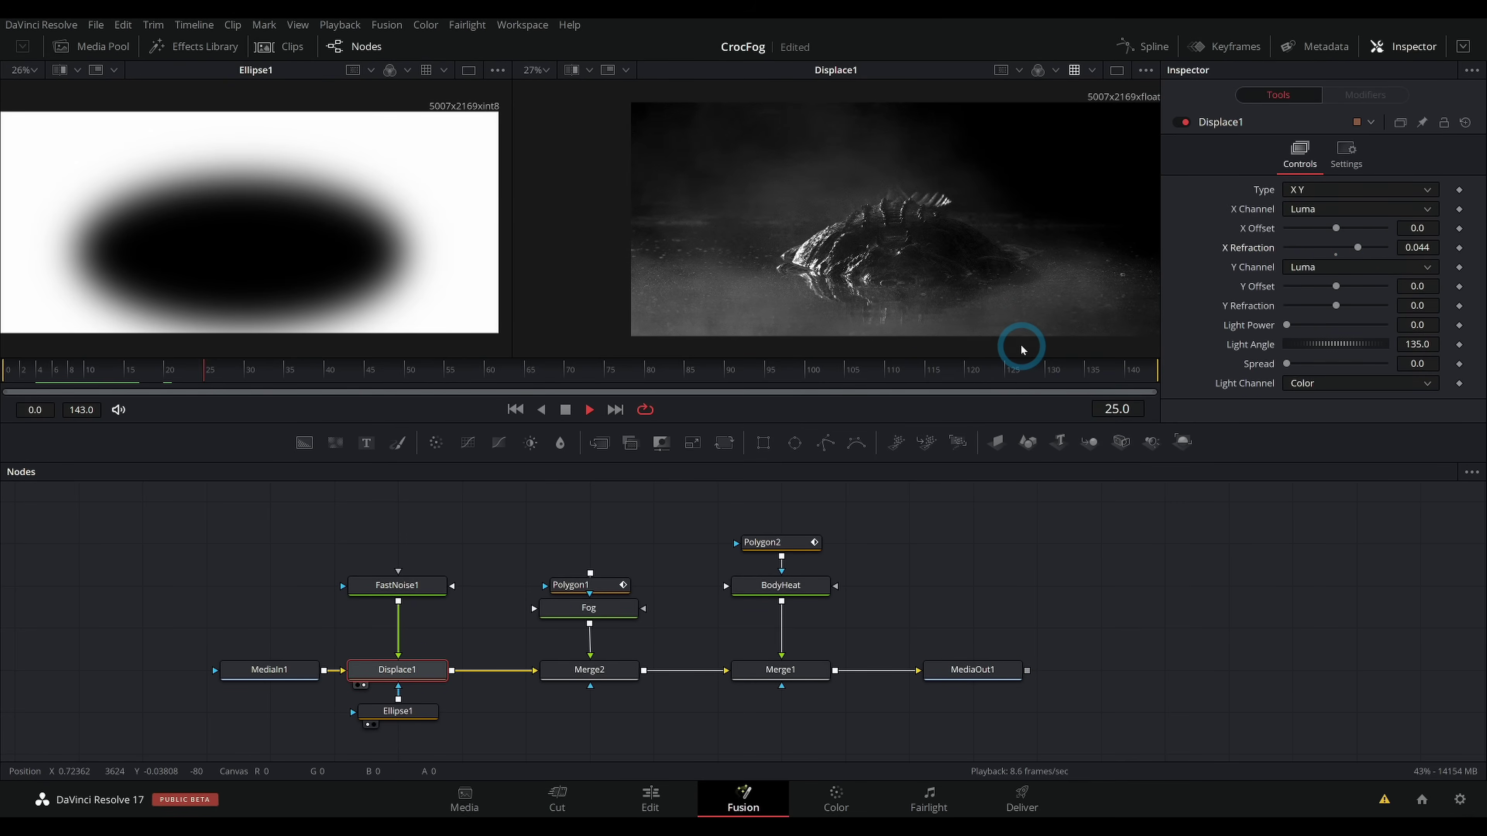